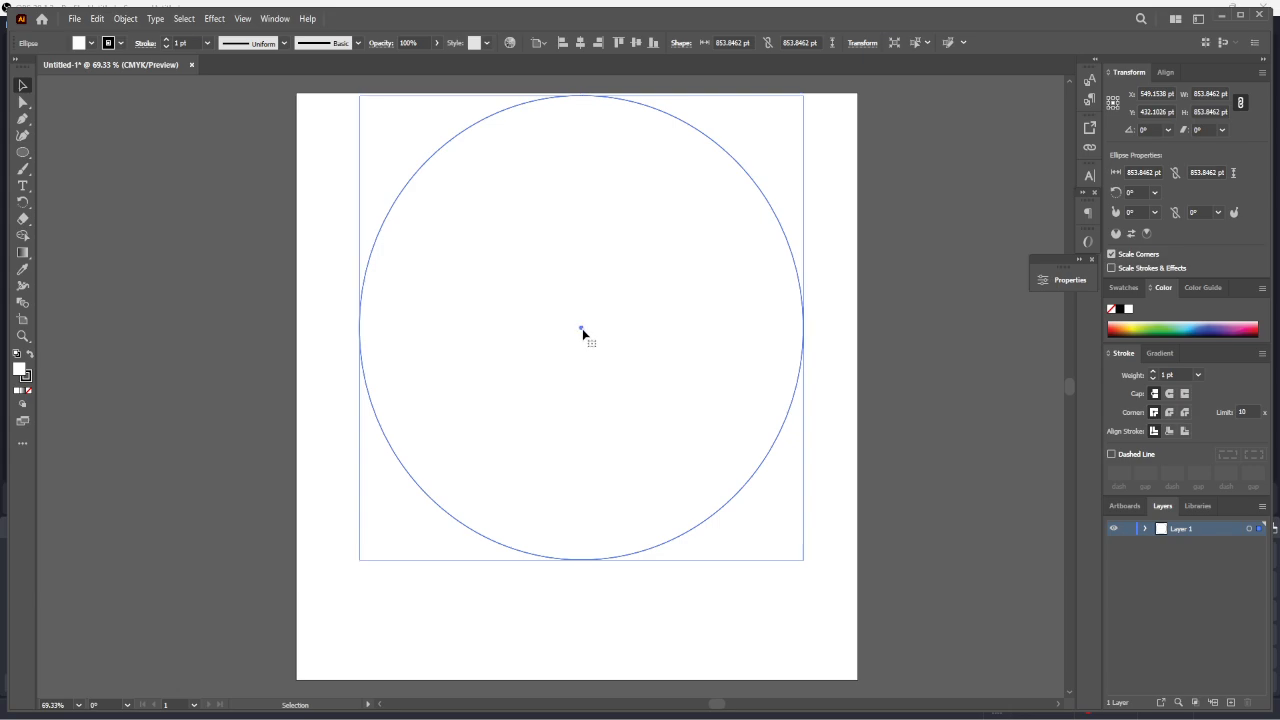
Move the circle down toward the middle of the artboard and fill it with orange #f99943.
drag(583, 334, 588, 388)
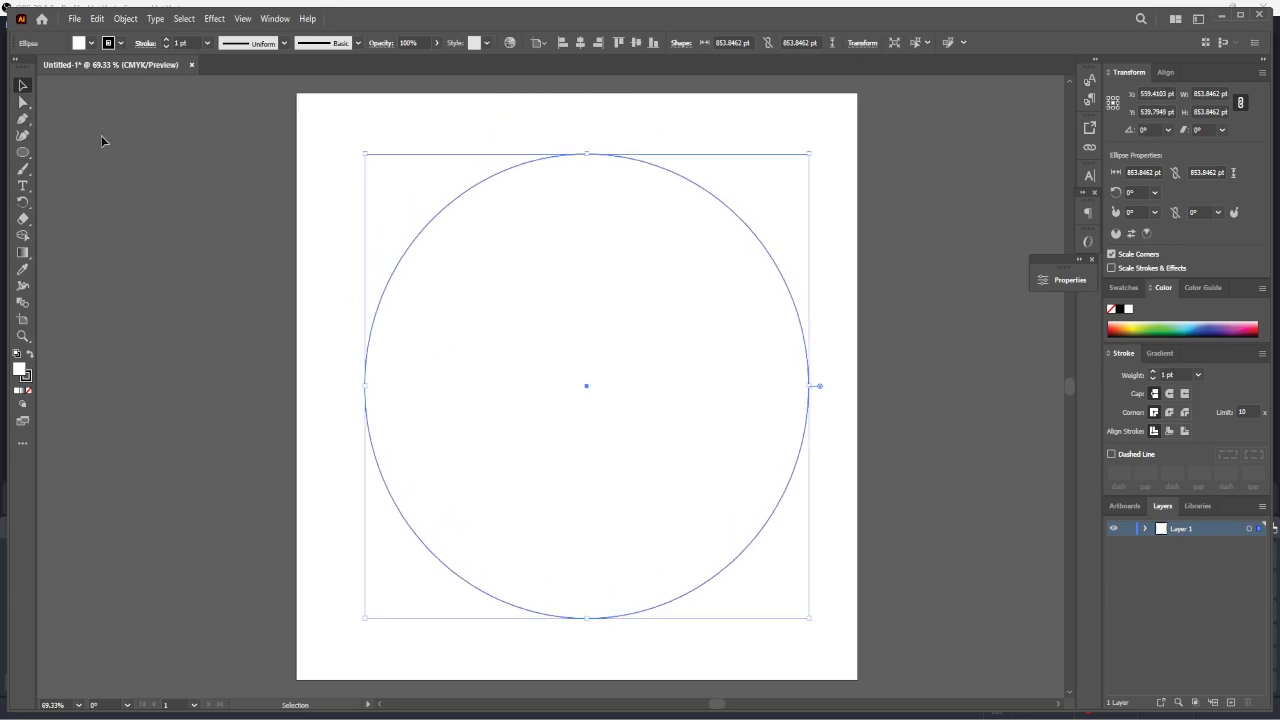
click(121, 158)
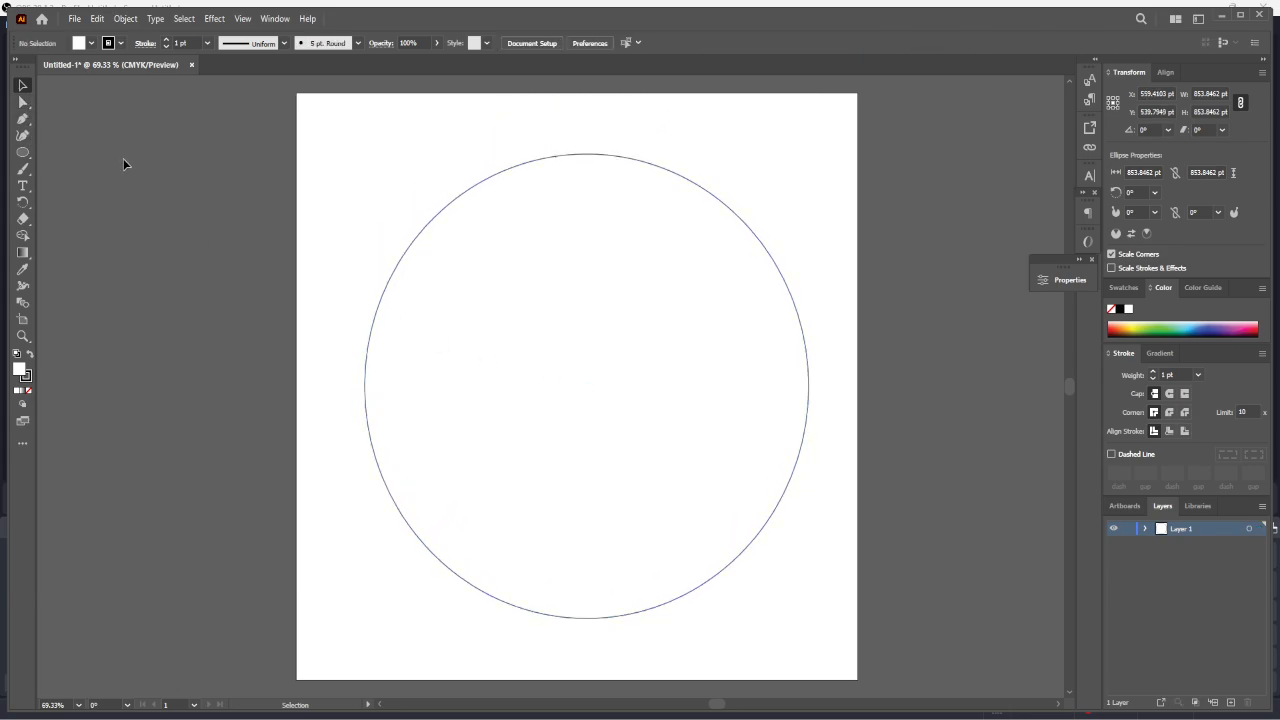
click(706, 190)
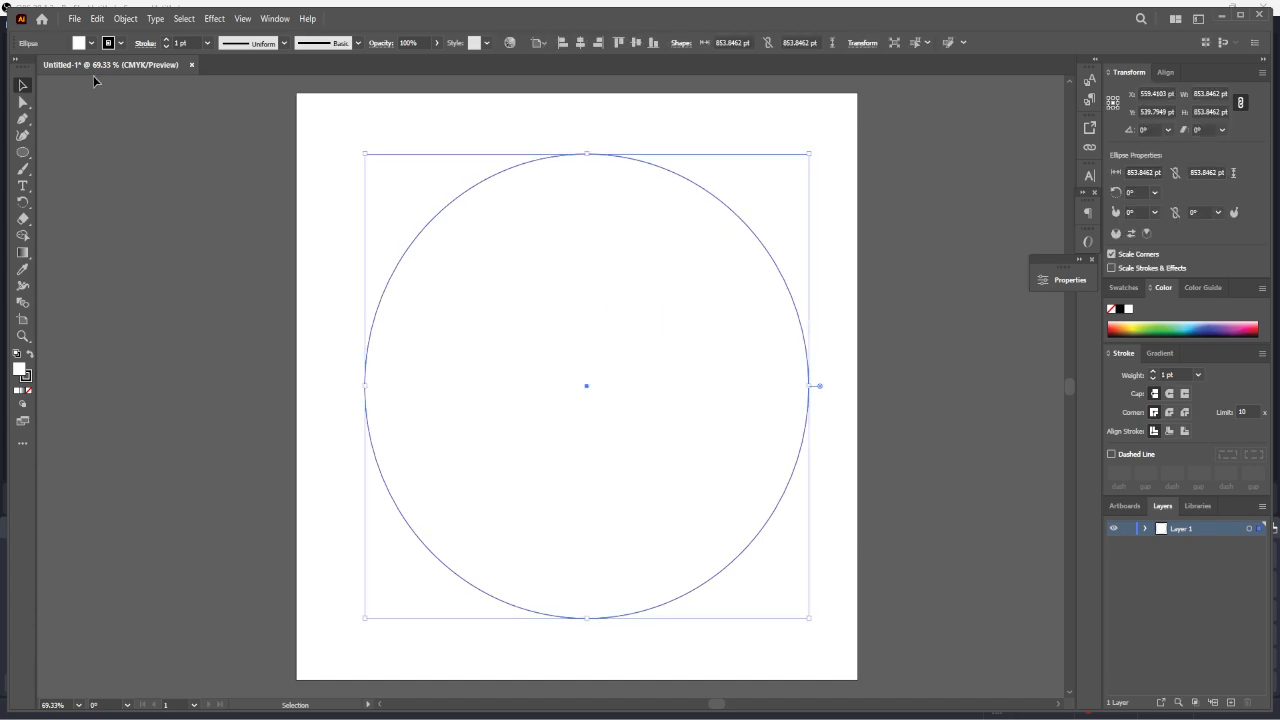
click(92, 43)
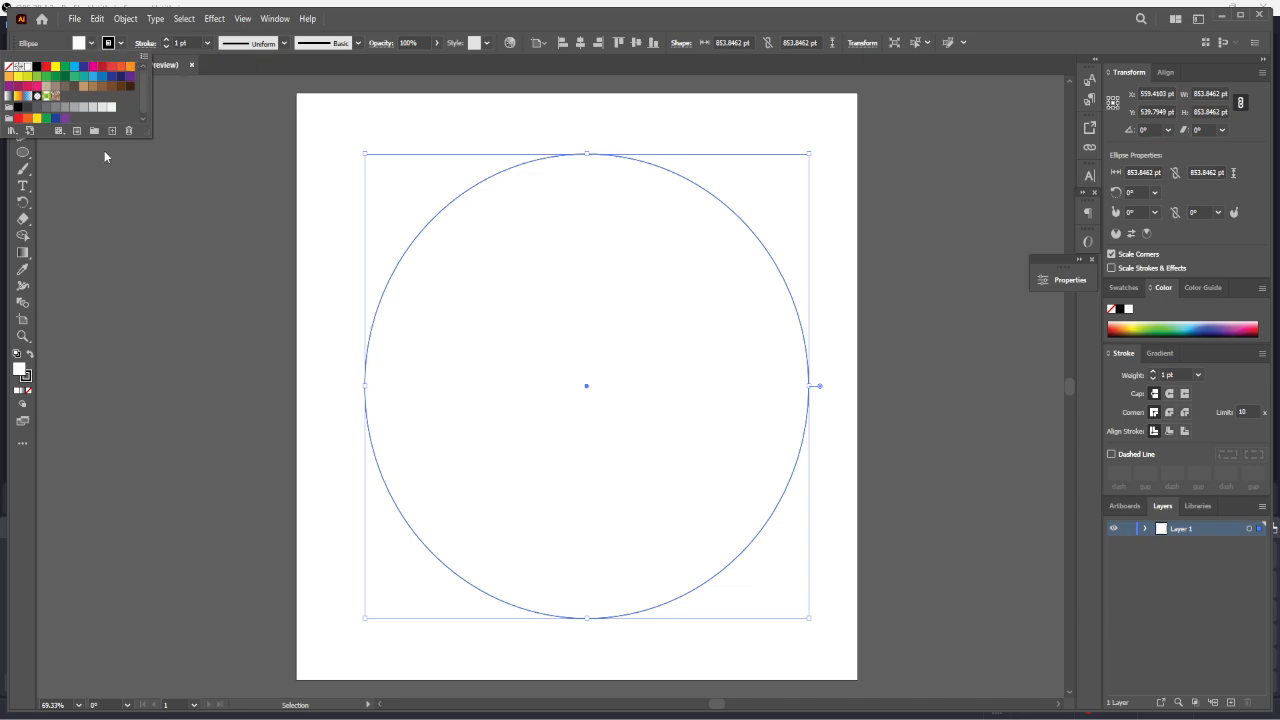
double_click(20, 370)
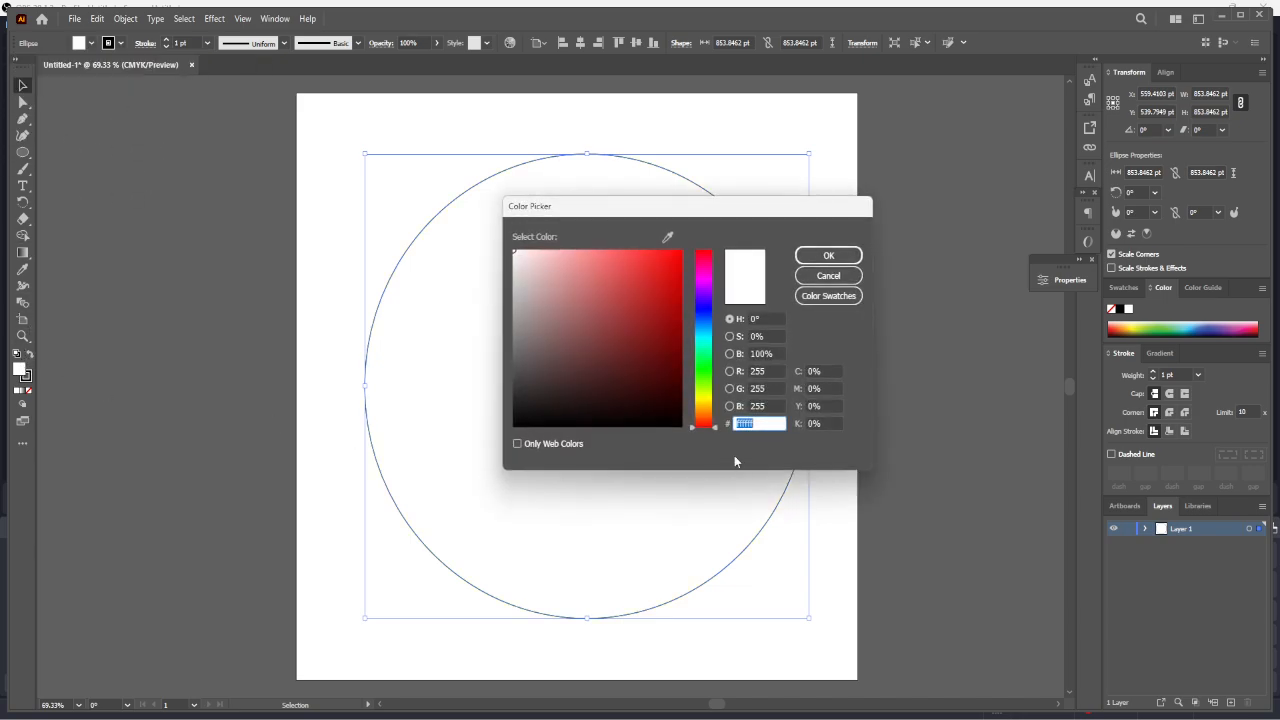
click(702, 408)
drag(702, 408, 703, 413)
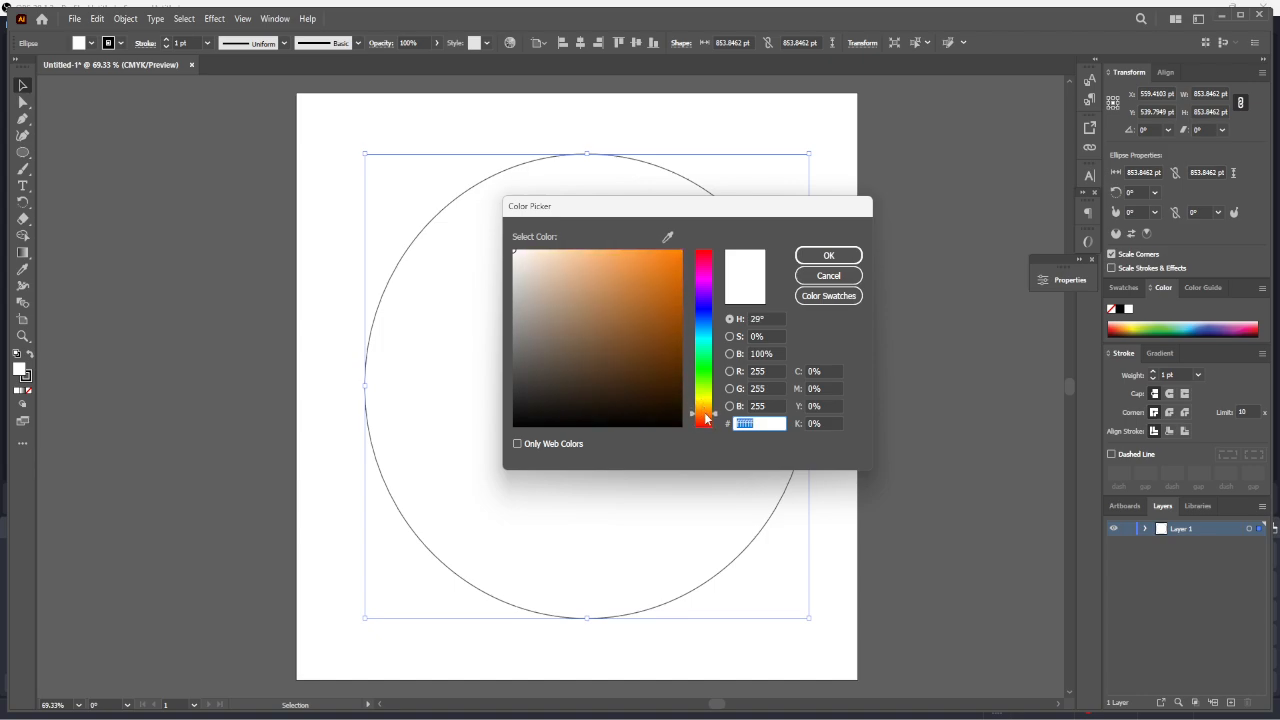
drag(666, 345, 617, 251)
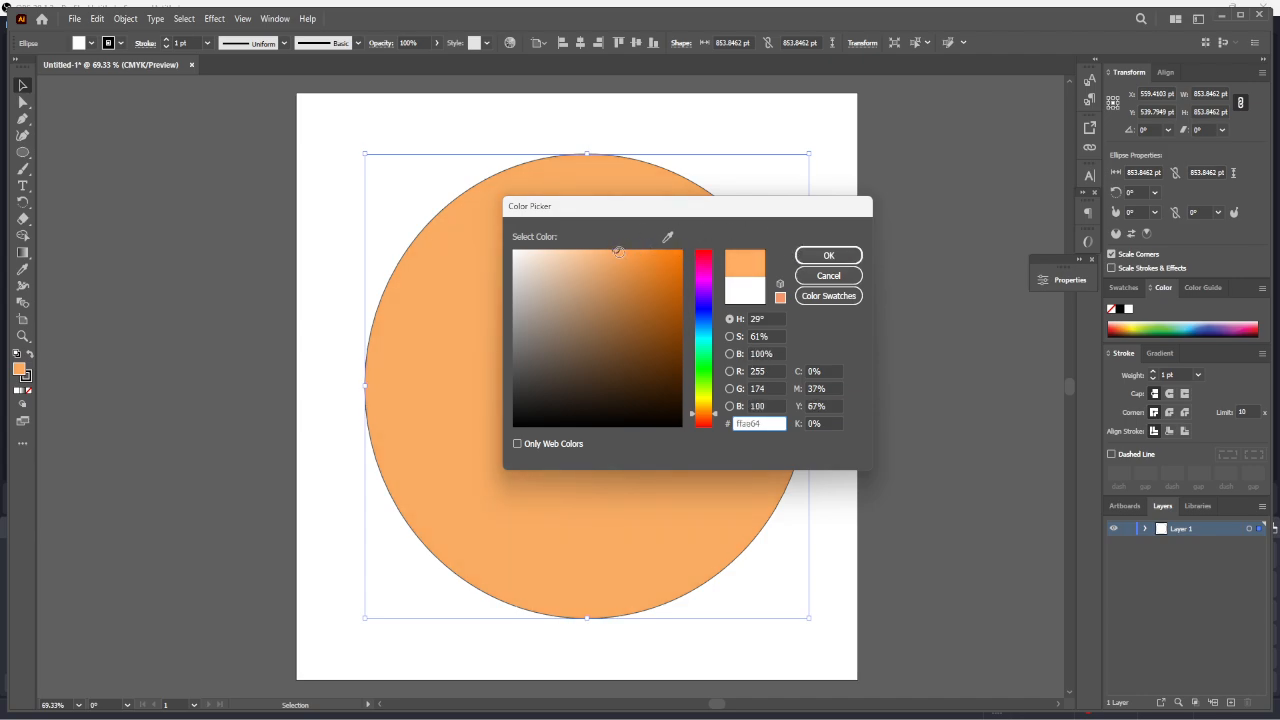
drag(618, 252, 638, 254)
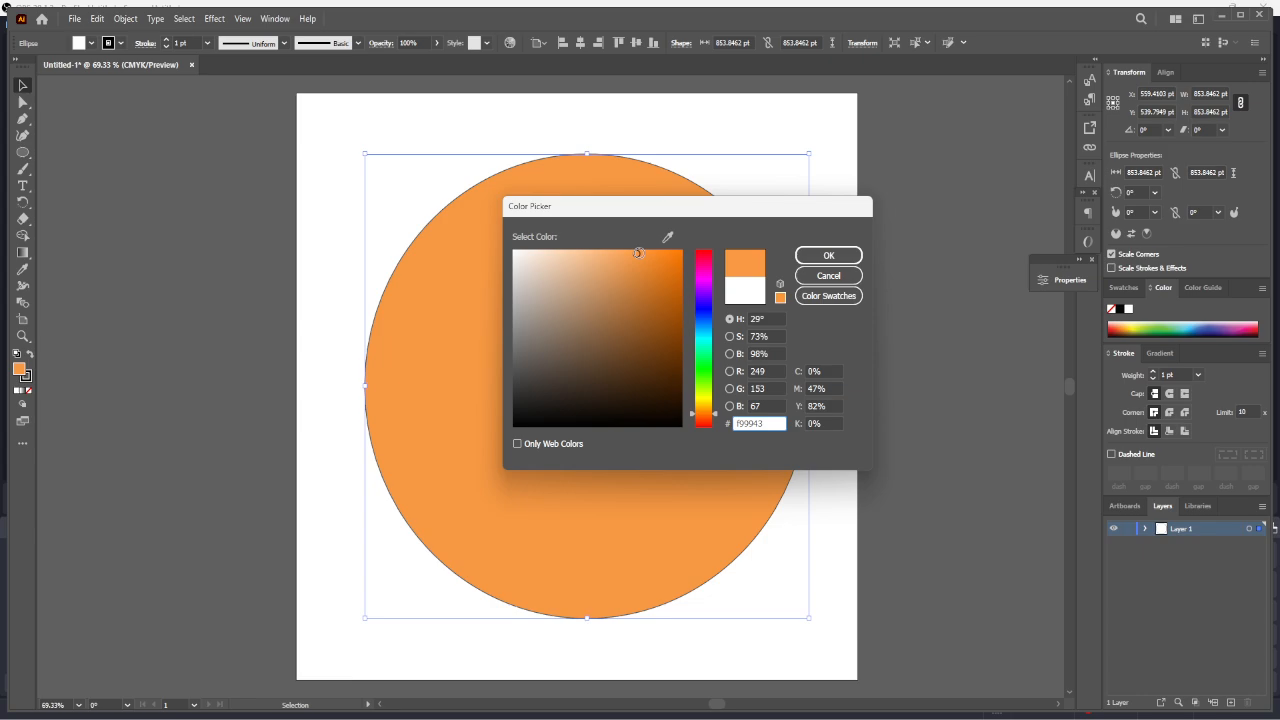
click(828, 255)
Remove the circle's stroke and centre it horizontally and vertically on the artboard.
click(117, 43)
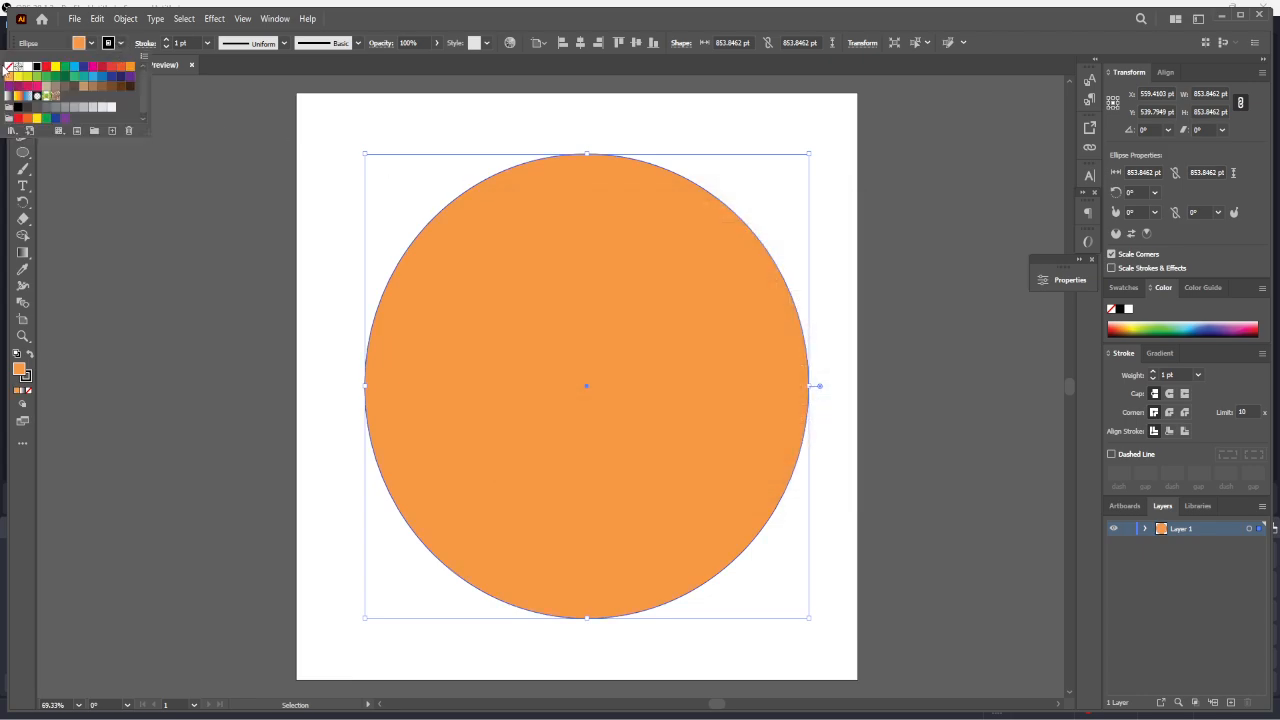
click(8, 66)
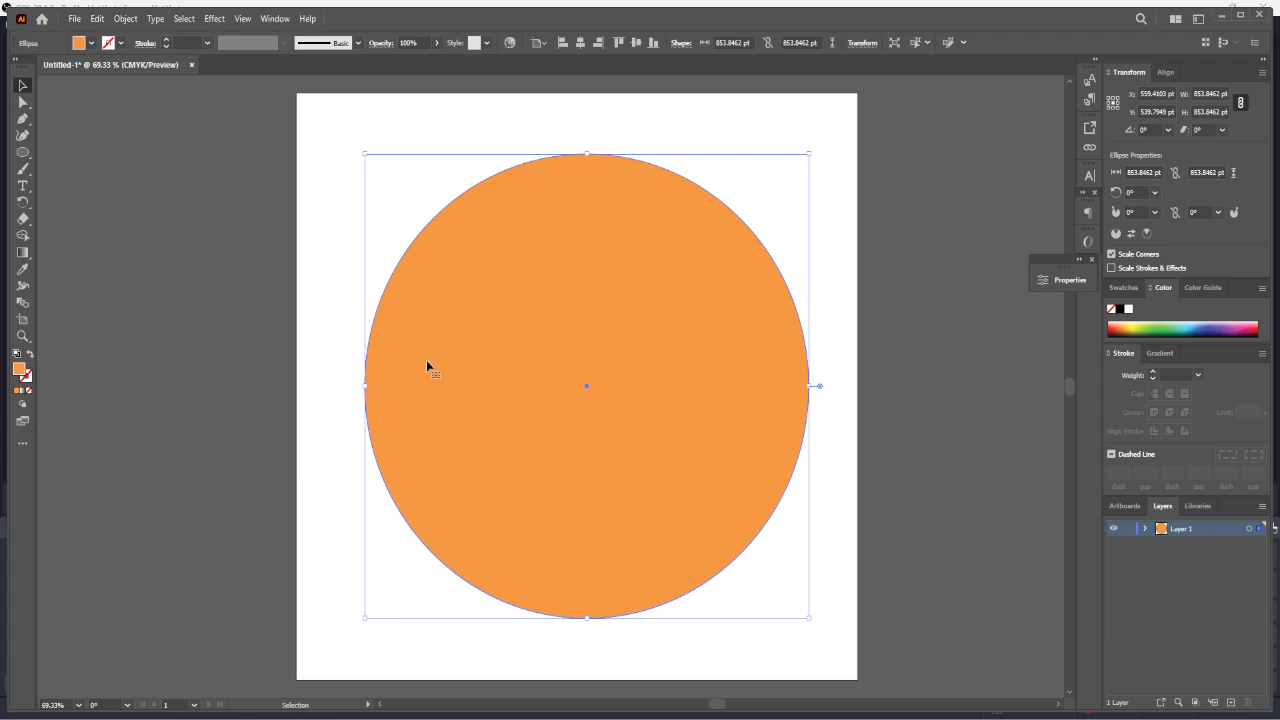
click(350, 306)
drag(538, 321, 538, 318)
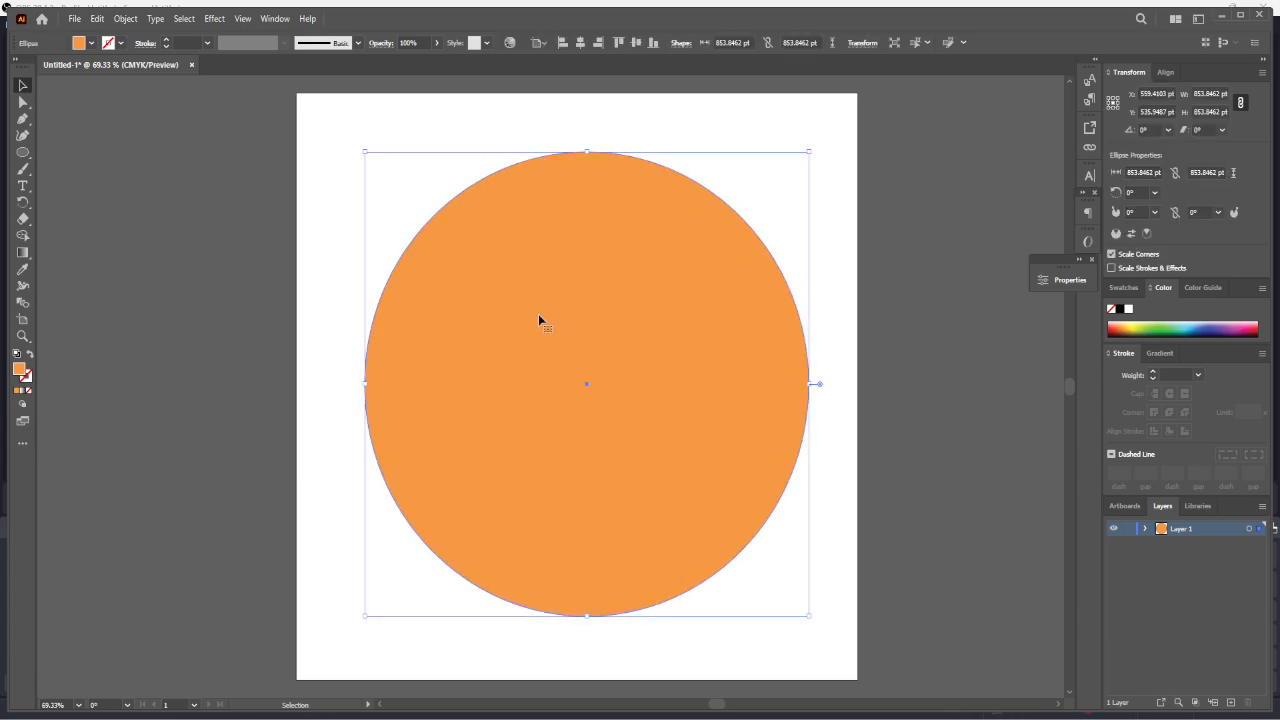
click(580, 43)
click(636, 43)
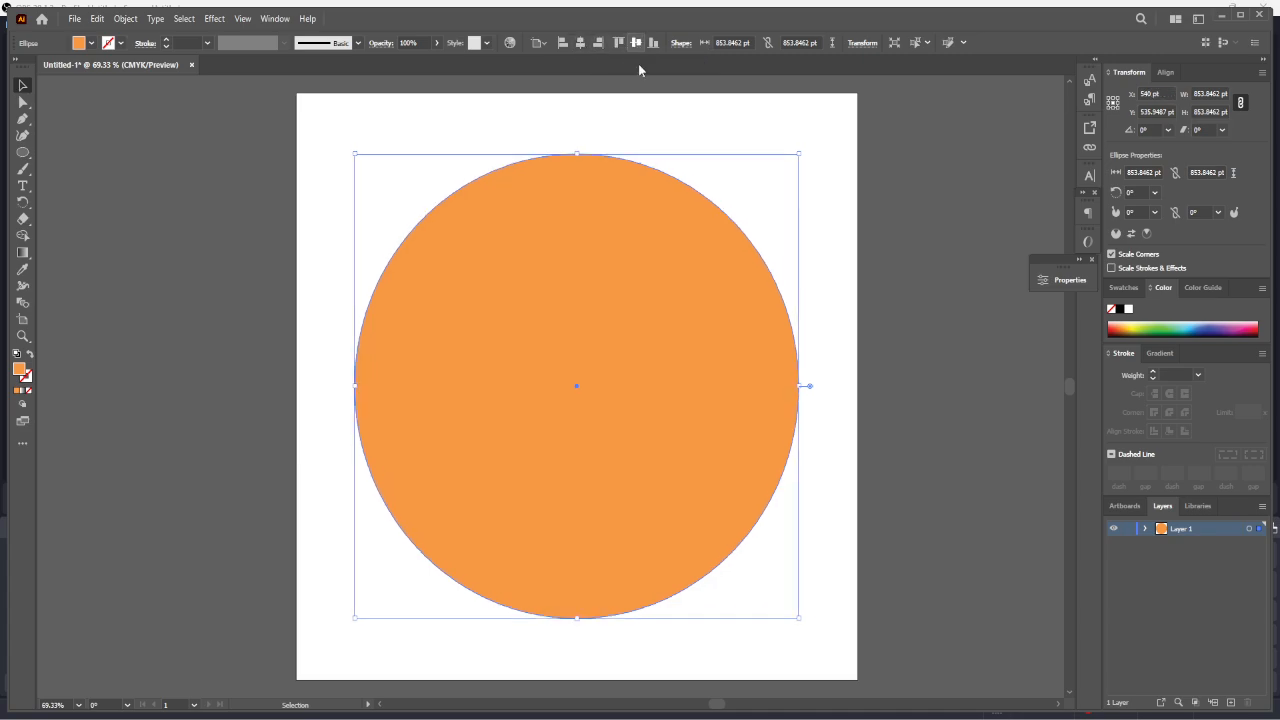
click(654, 122)
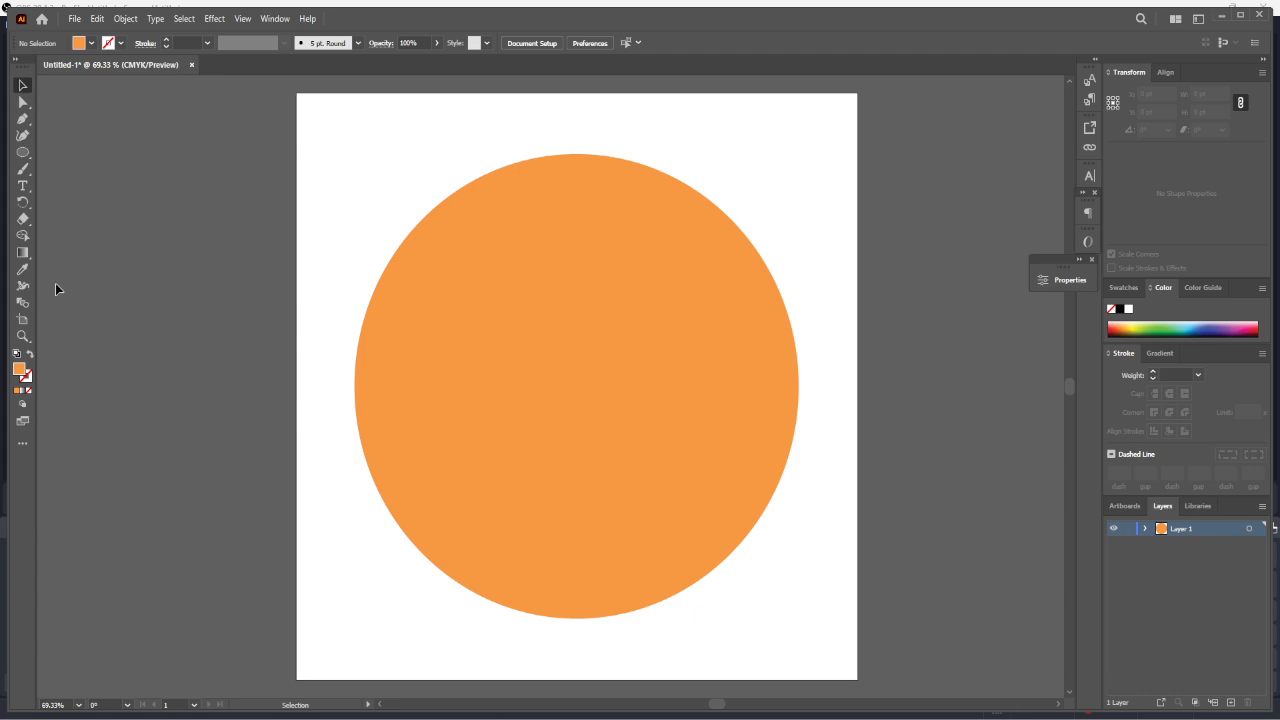
Draw an upright rectangle about 322 × 540 pt inside the orange circle and give it a black stroke.
click(29, 157)
click(62, 154)
drag(513, 219, 679, 511)
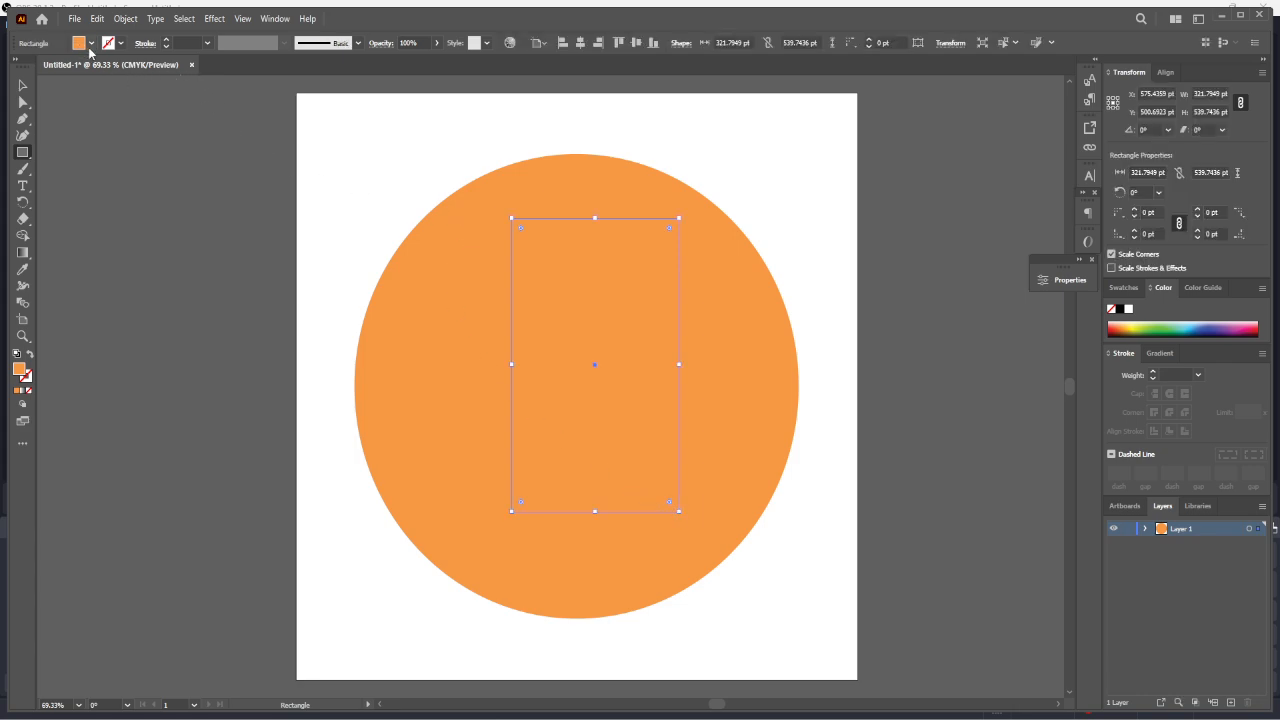
click(122, 44)
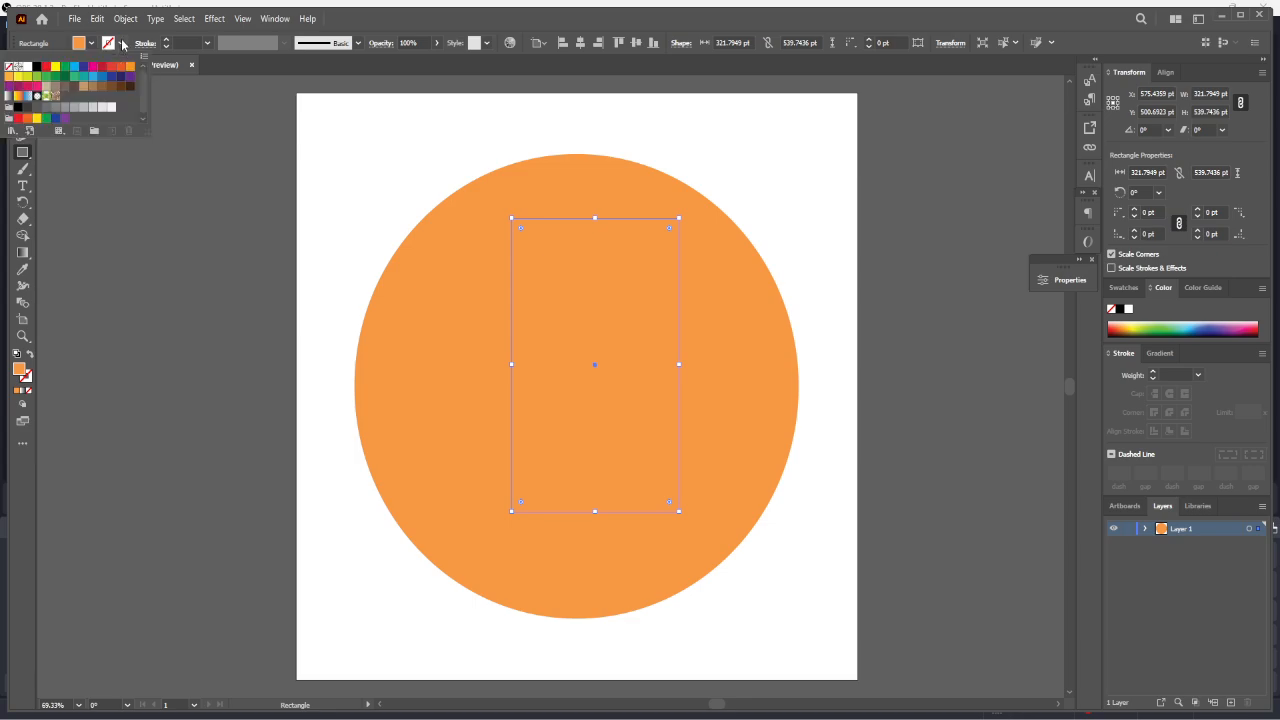
click(35, 67)
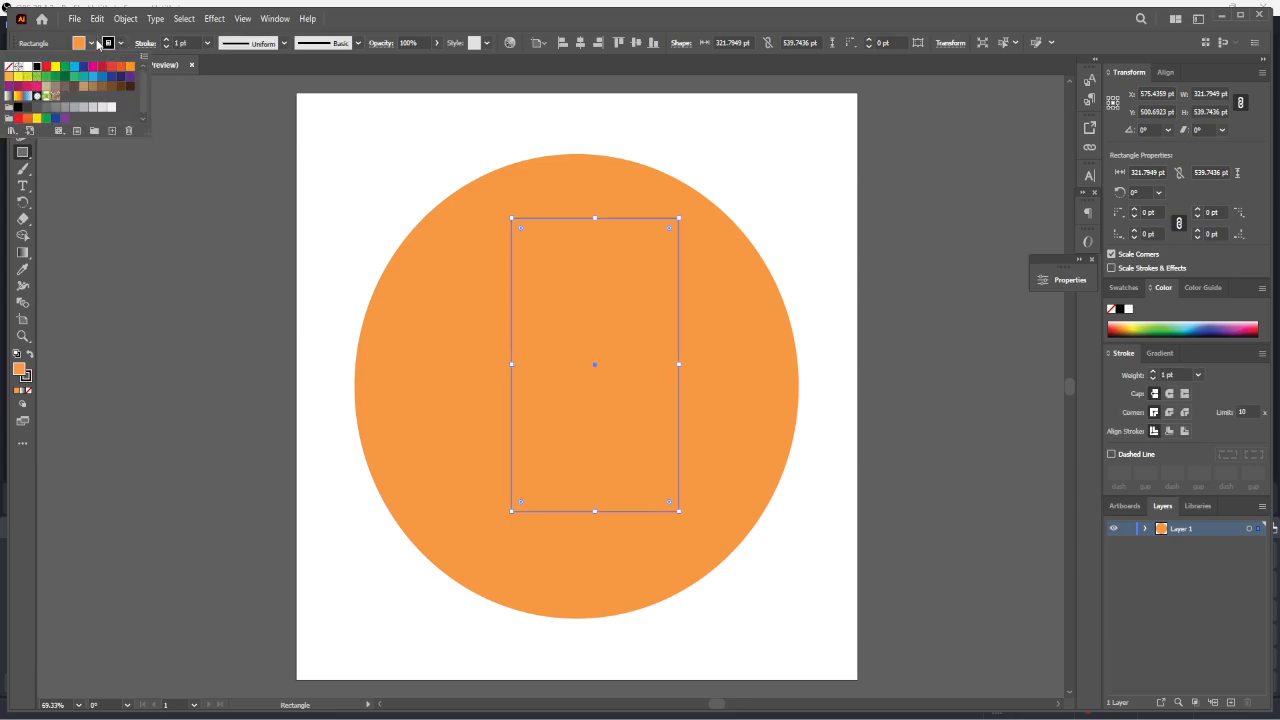
Replace the rectangle's orange fill with light grey #ddd7d7.
click(91, 44)
click(11, 68)
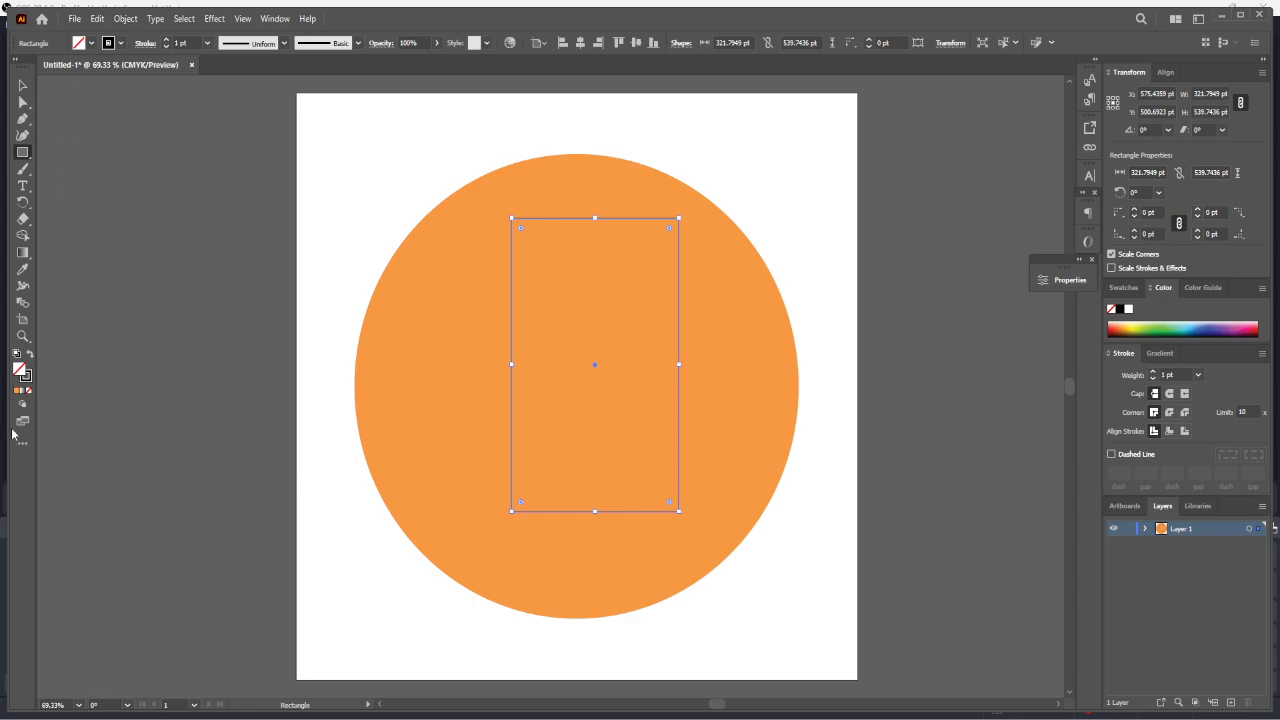
double_click(22, 371)
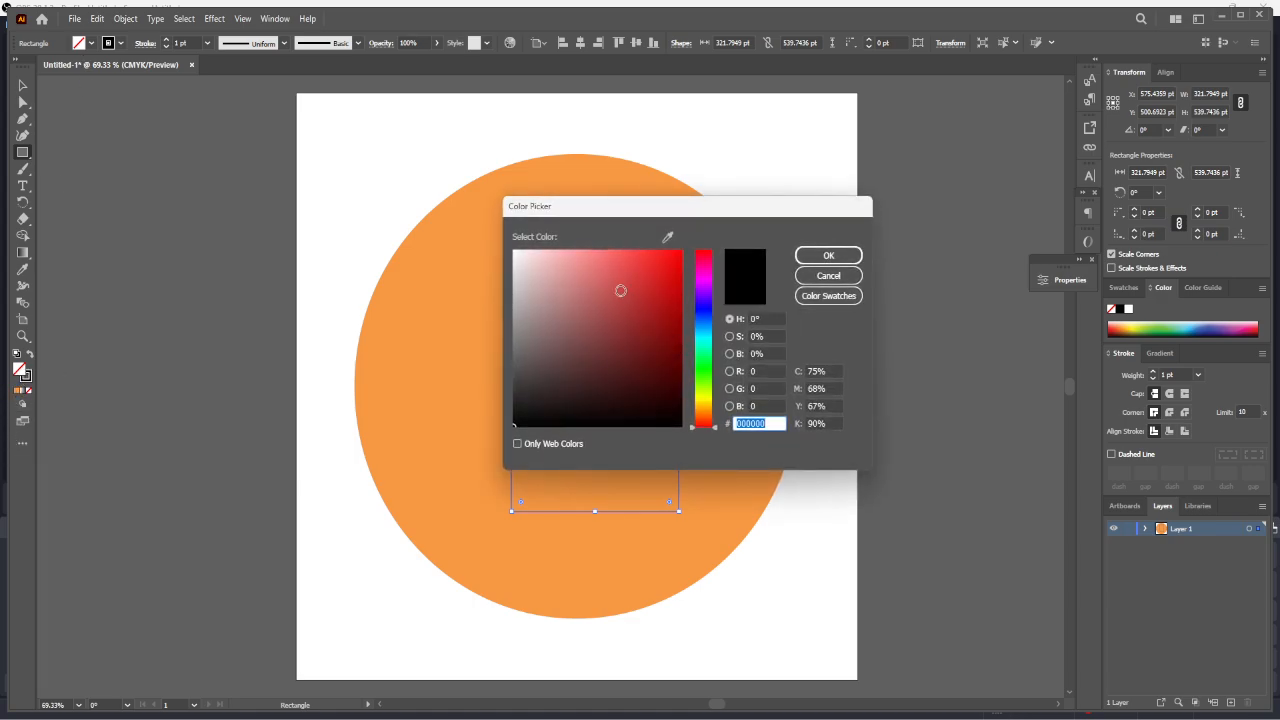
mouse_move(583, 285)
mouse_down()
mouse_move(540, 256)
mouse_move(531, 276)
mouse_move(518, 272)
mouse_up()
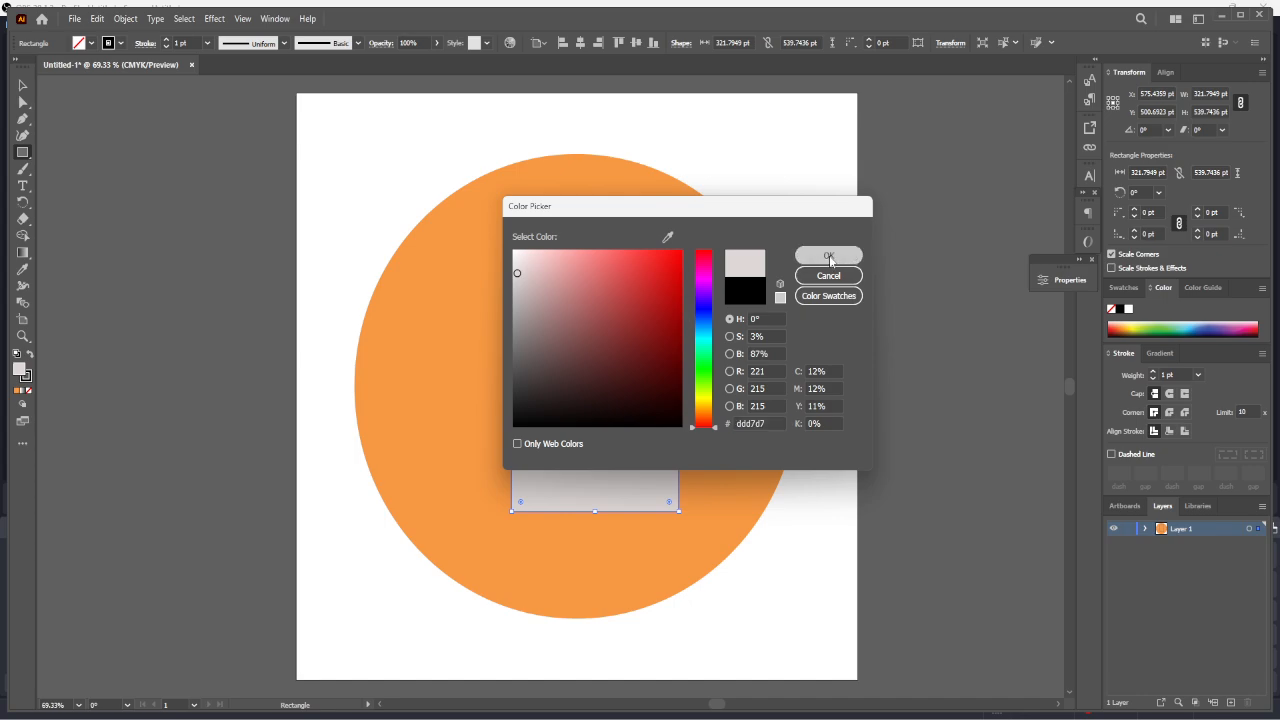
click(828, 256)
click(23, 87)
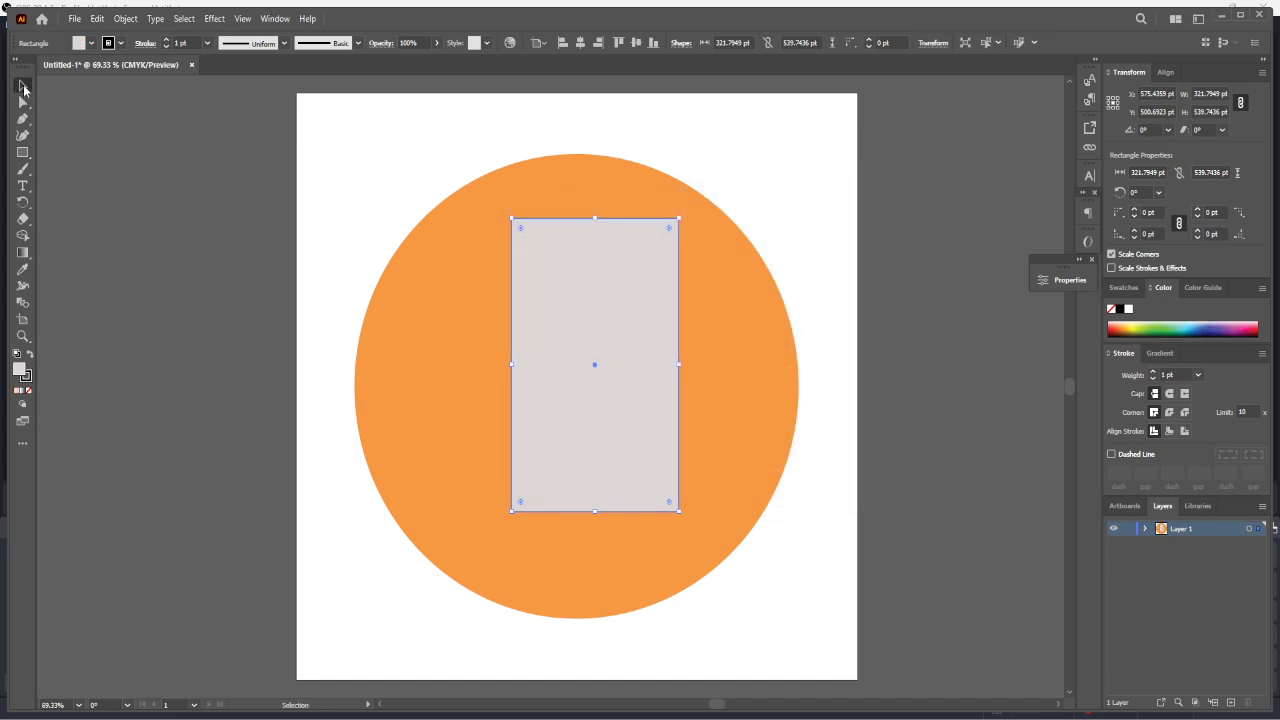
click(155, 181)
Cover the right half of the grey rectangle with a rectangle about 160 × 541 pt, filled #c1a0a0 and without a stroke.
click(22, 152)
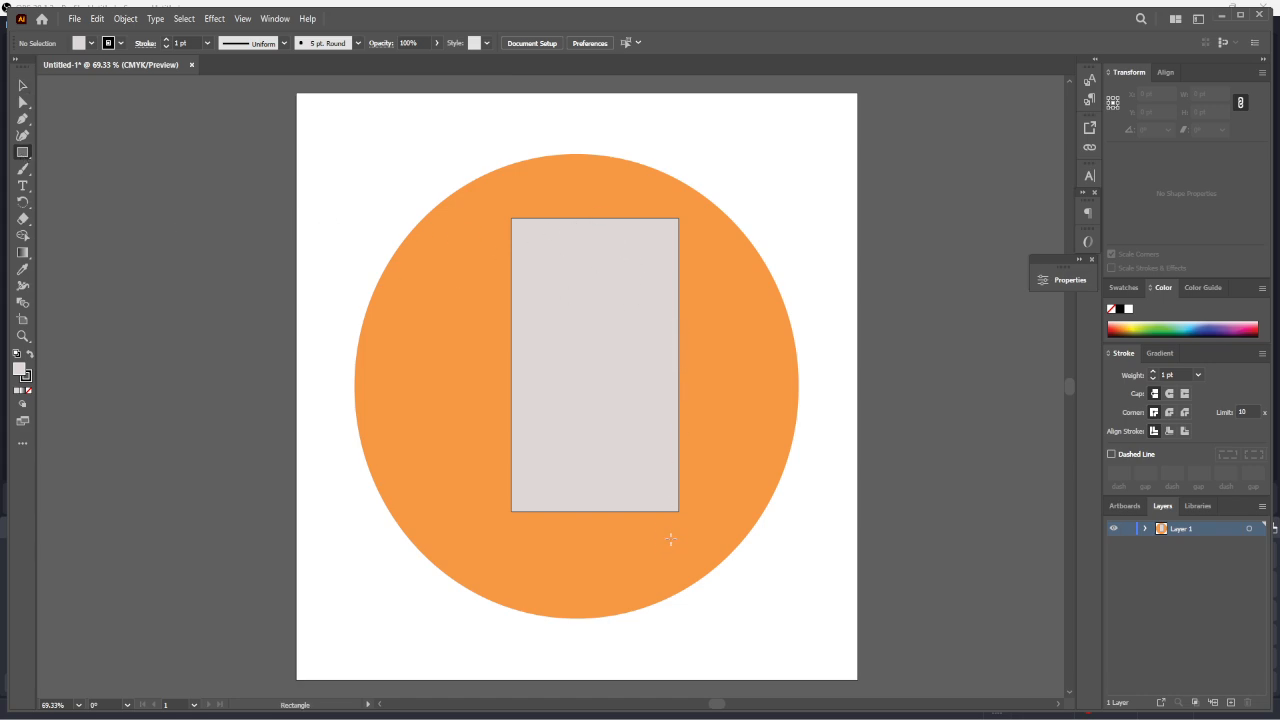
drag(678, 511, 595, 218)
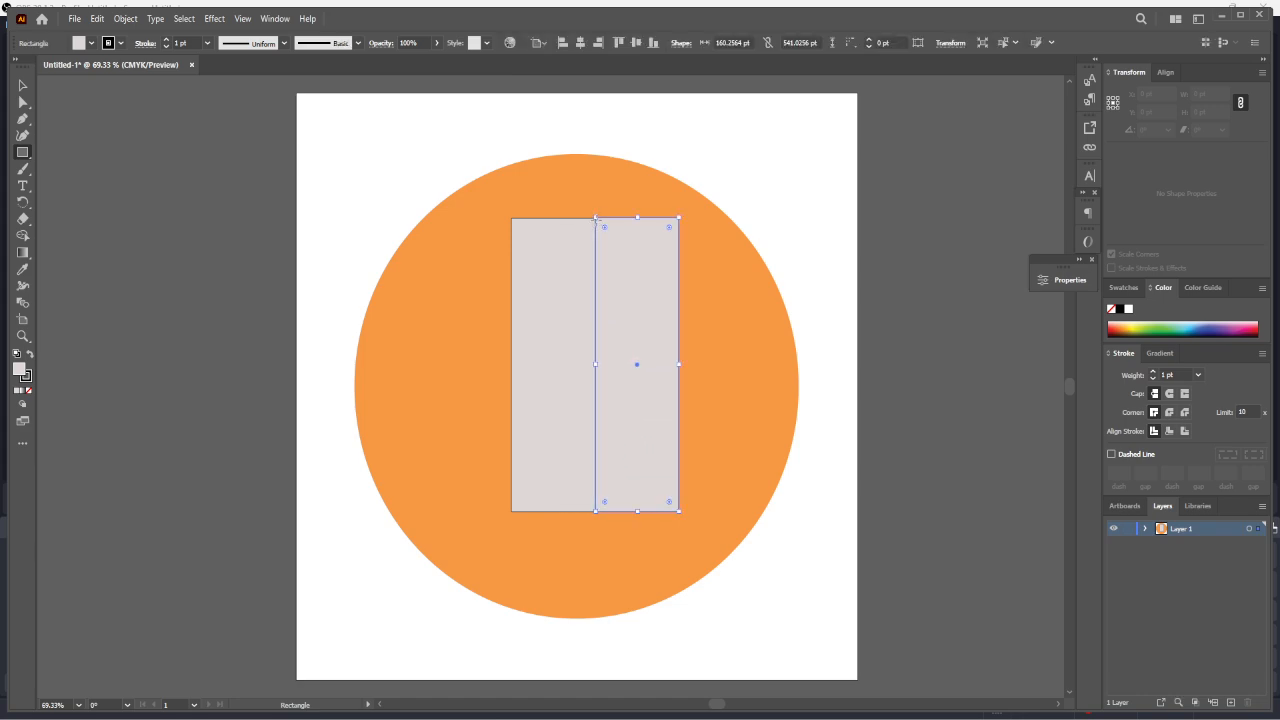
double_click(19, 369)
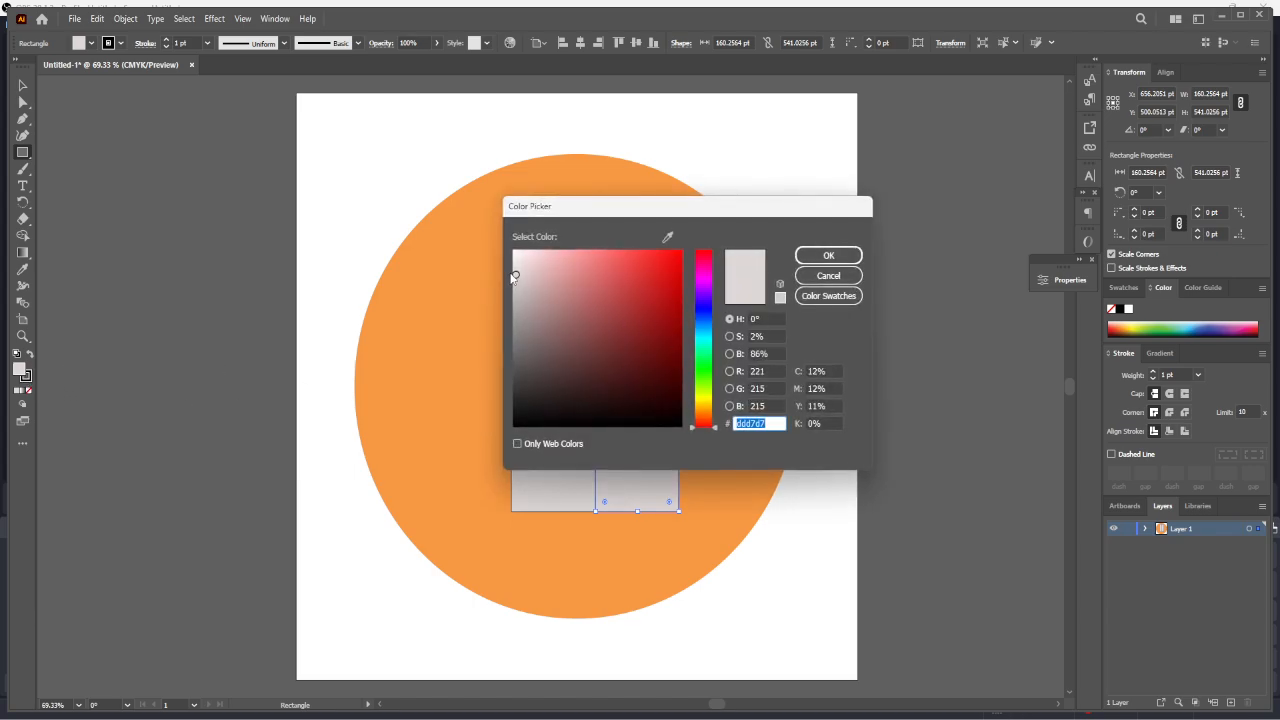
drag(516, 273, 539, 289)
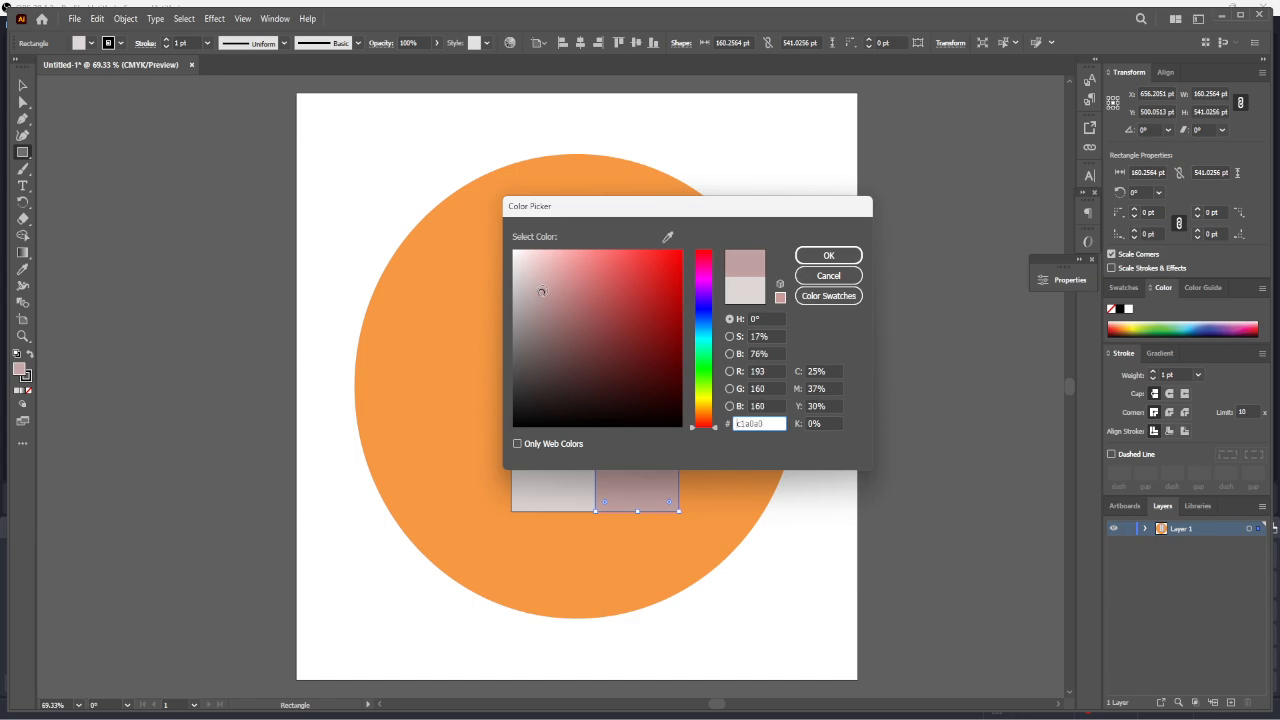
click(828, 255)
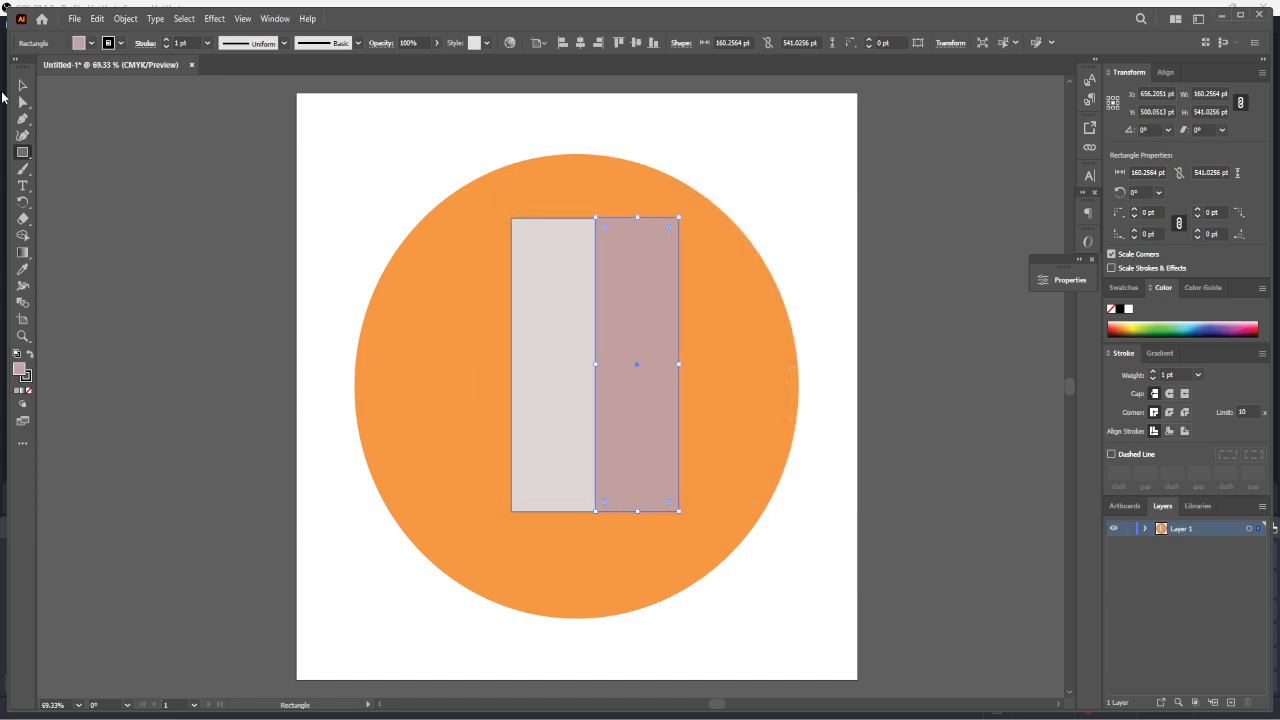
click(119, 43)
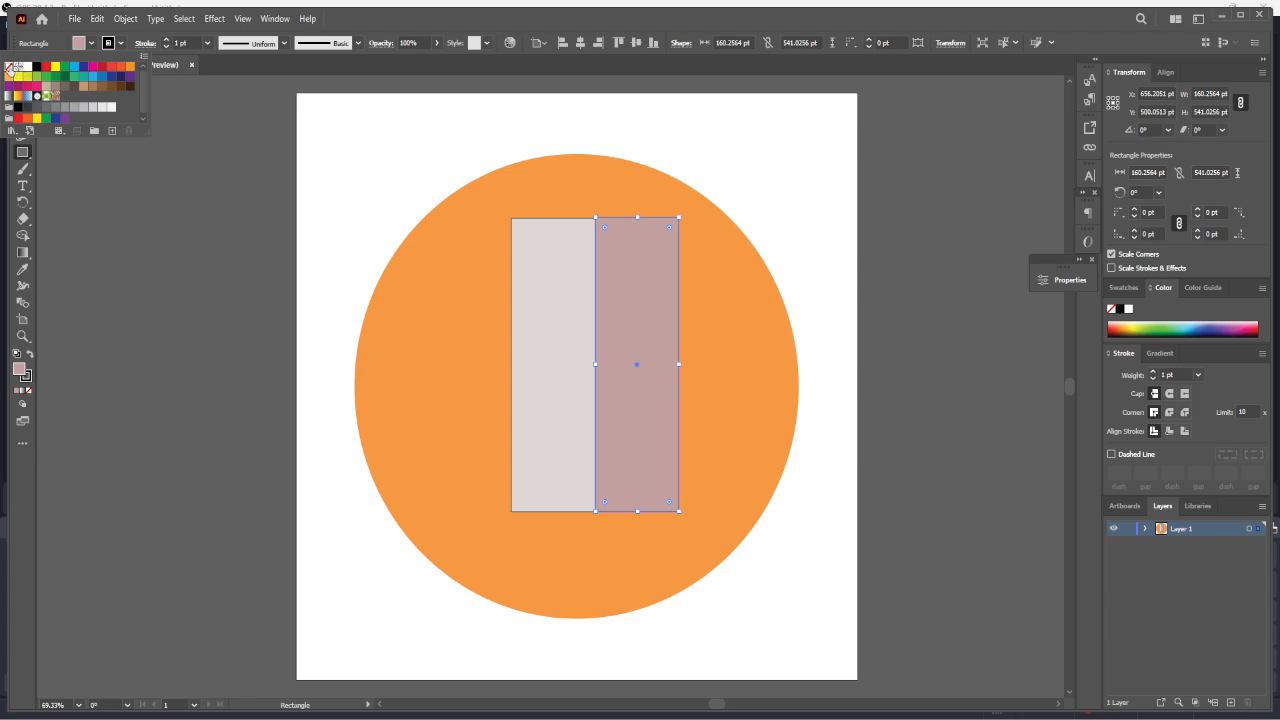
click(10, 69)
click(535, 411)
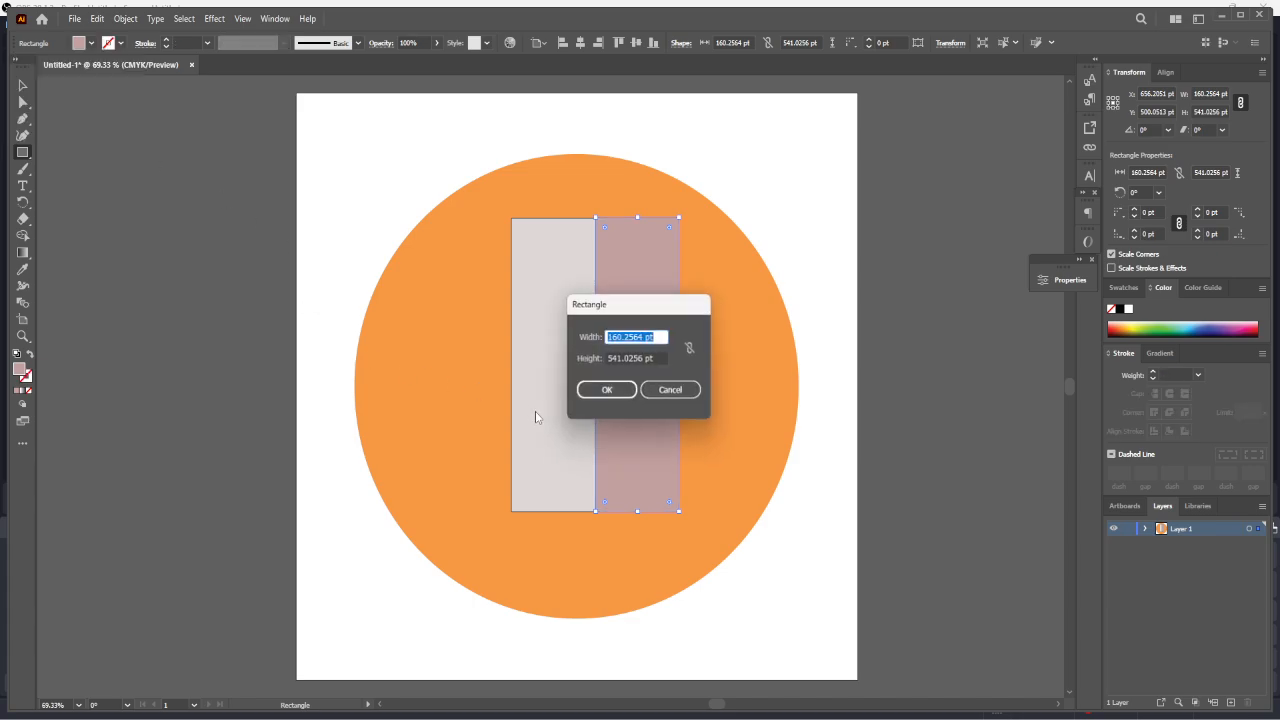
click(608, 389)
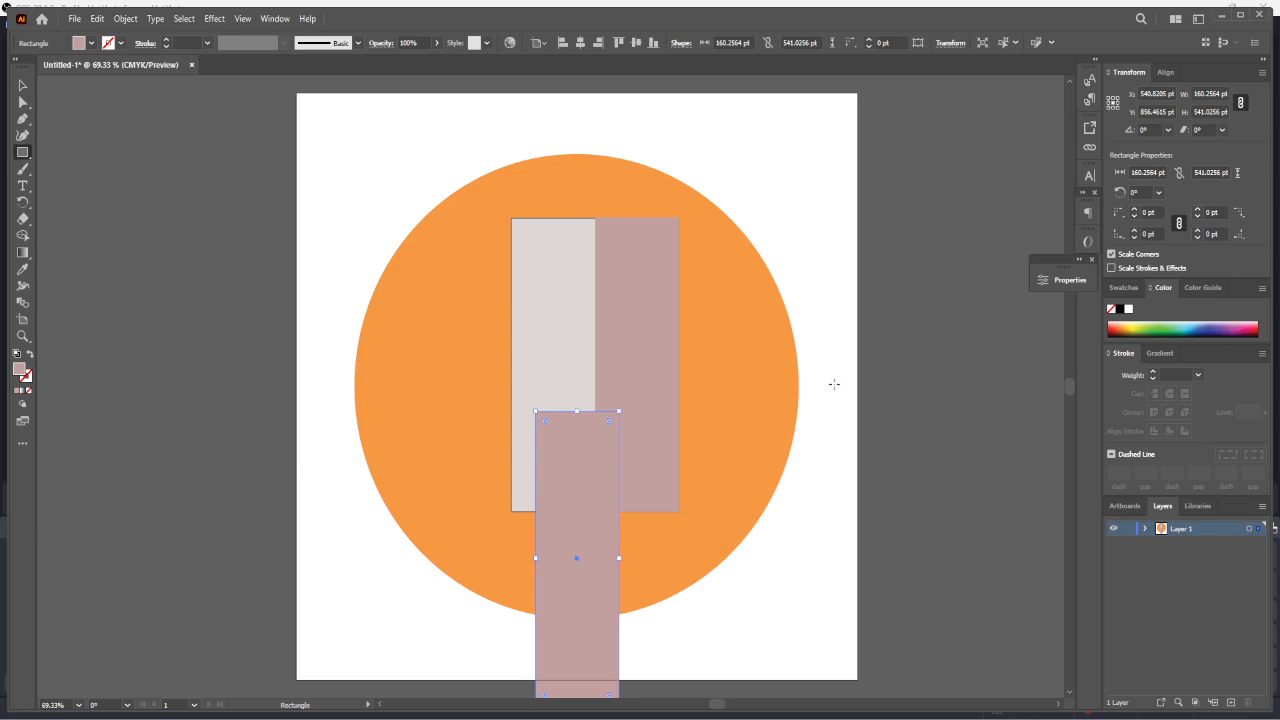
key(v)
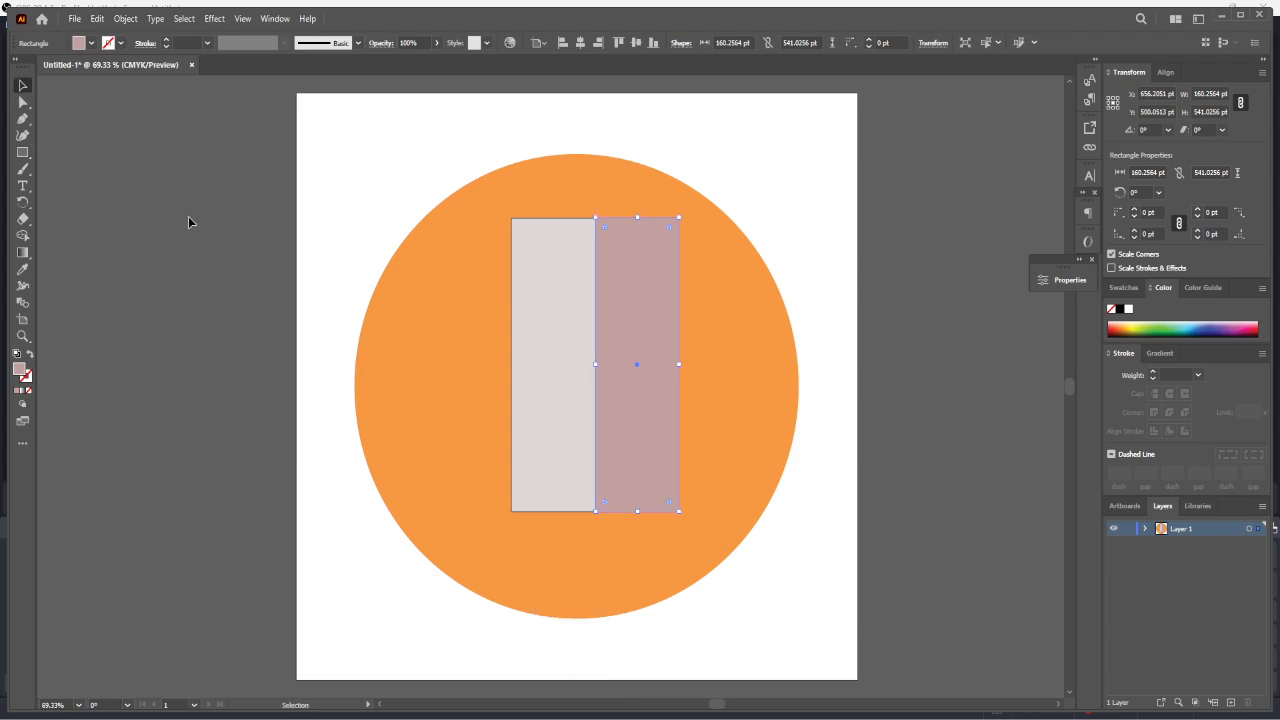
Remove the black stroke from the light grey rectangle.
click(188, 216)
click(569, 397)
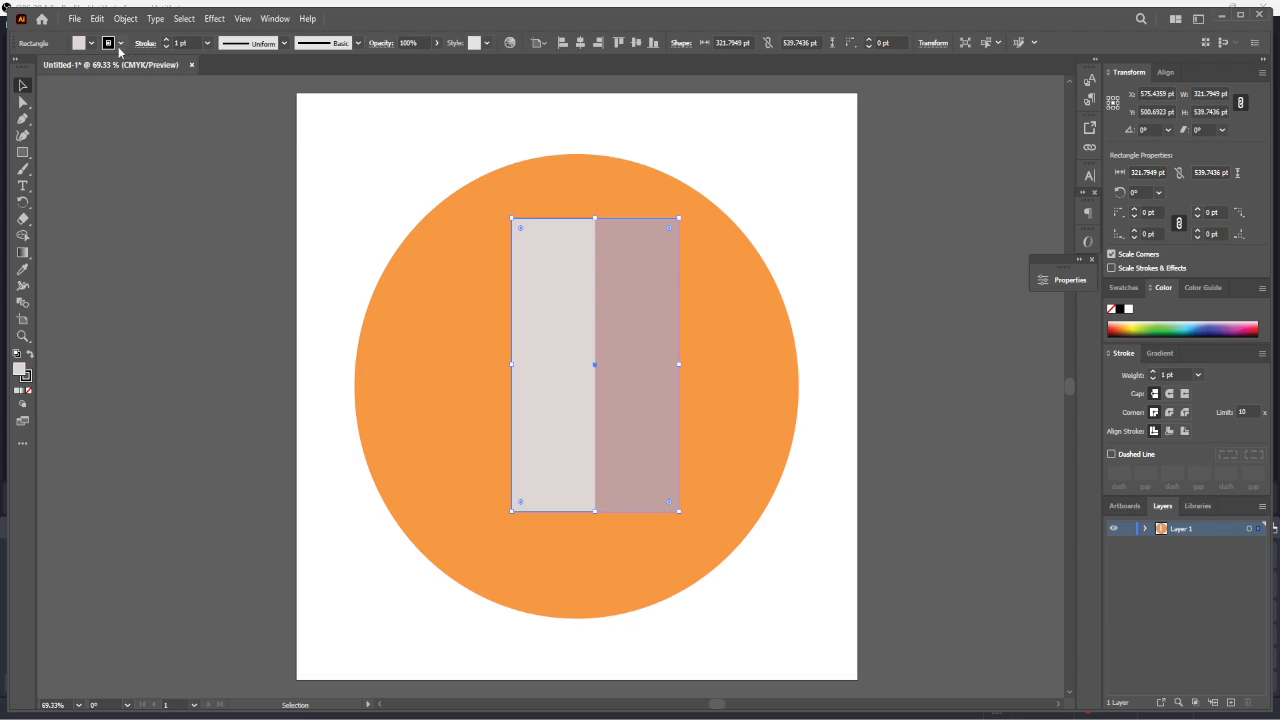
click(120, 44)
click(11, 64)
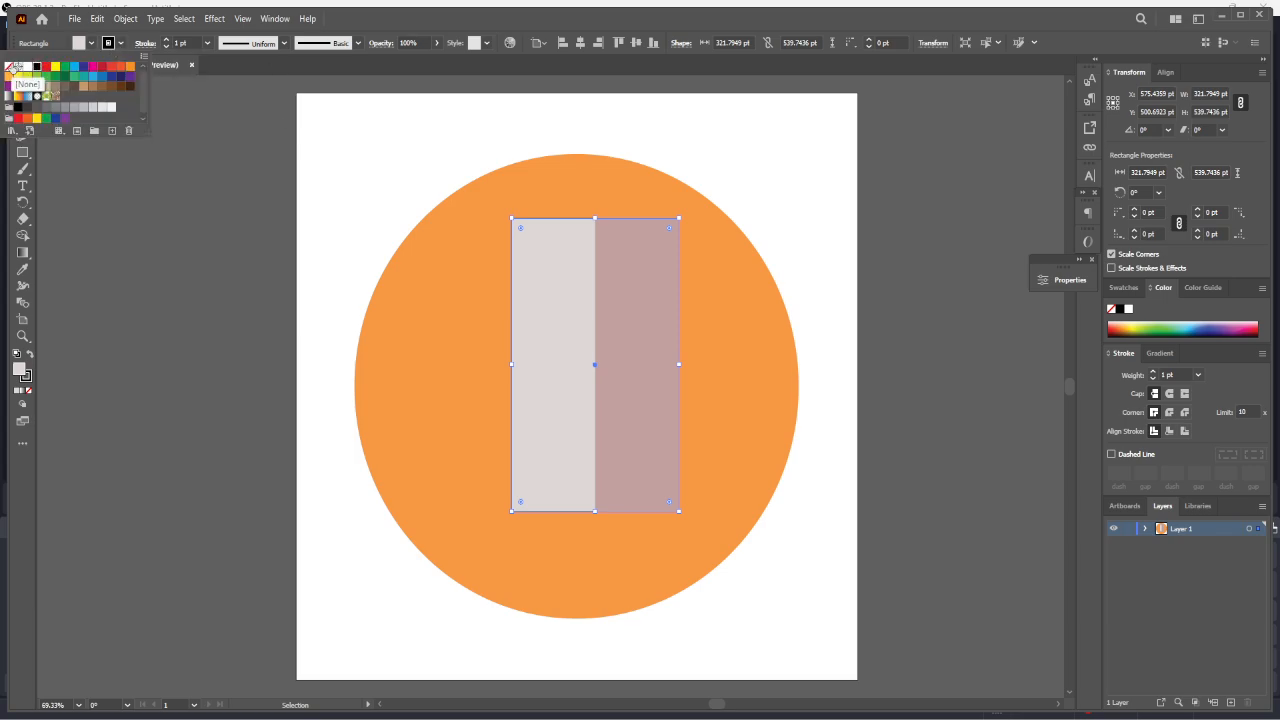
click(131, 242)
click(858, 434)
Group the two rectangles and enlarge the group to about 408 × 625 pt near the circle's centre.
click(603, 349)
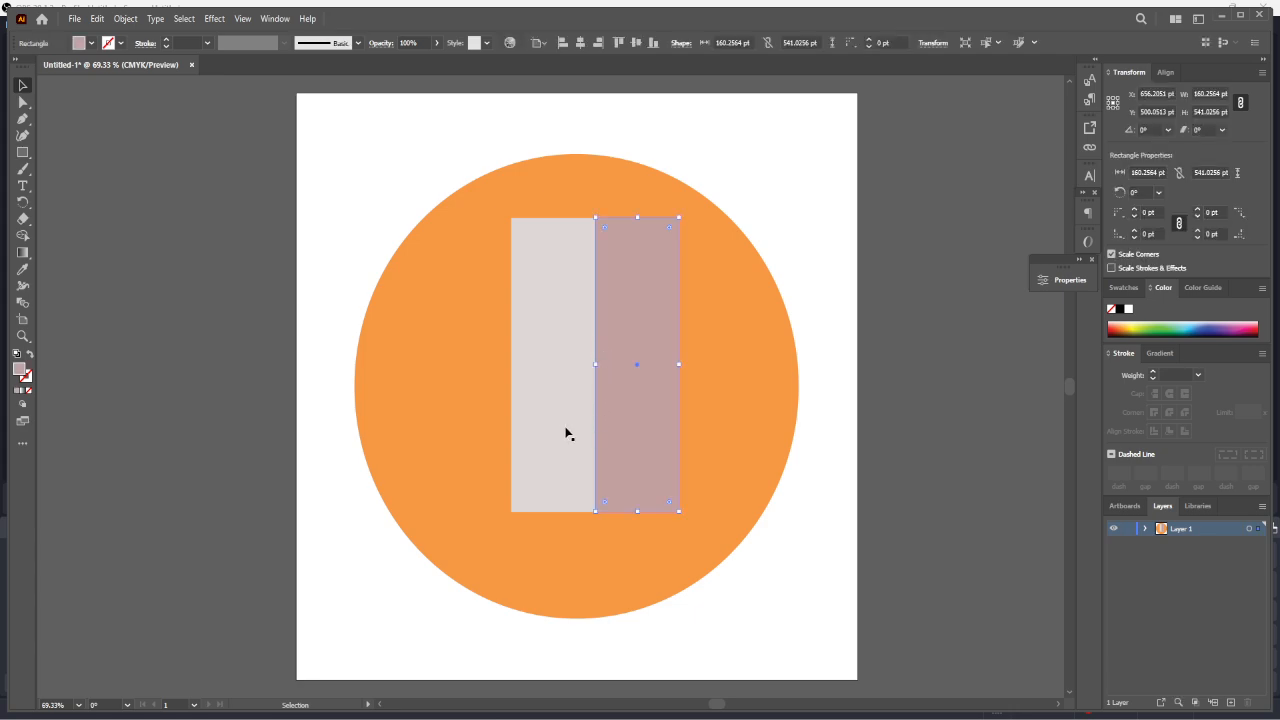
shift+click(556, 424)
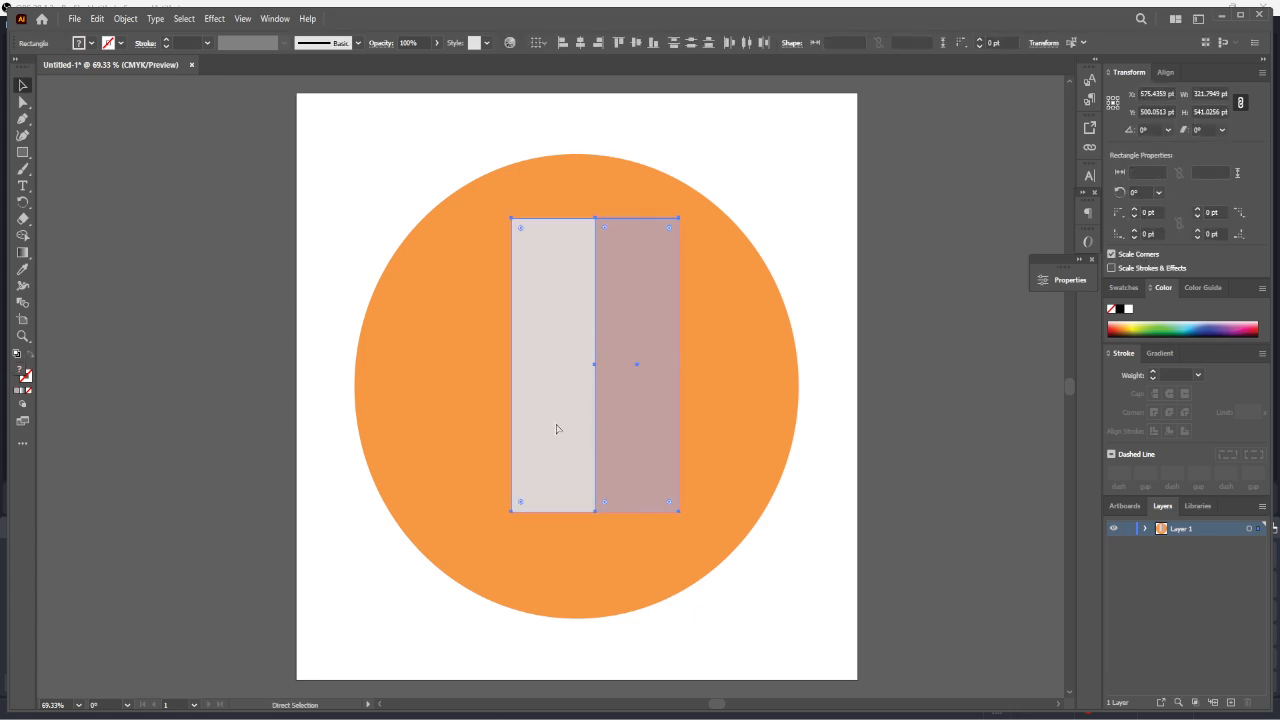
key(ctrl+g)
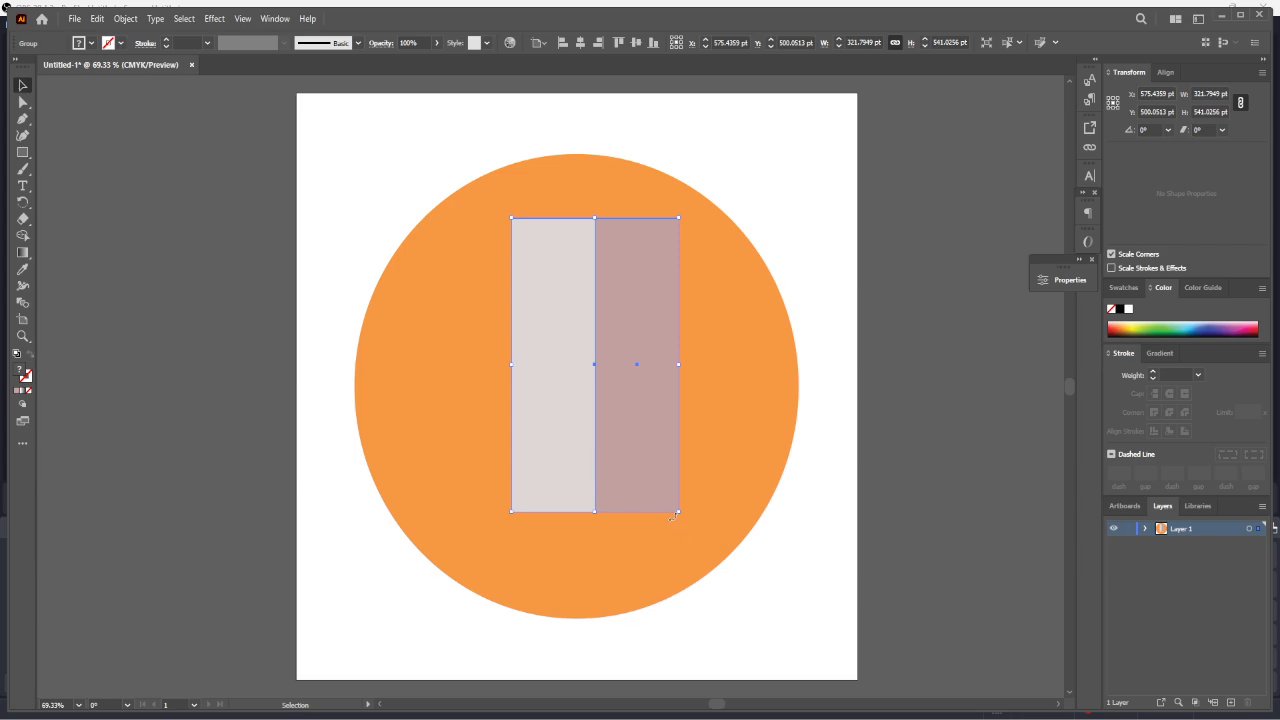
drag(679, 365, 705, 381)
drag(646, 349, 626, 369)
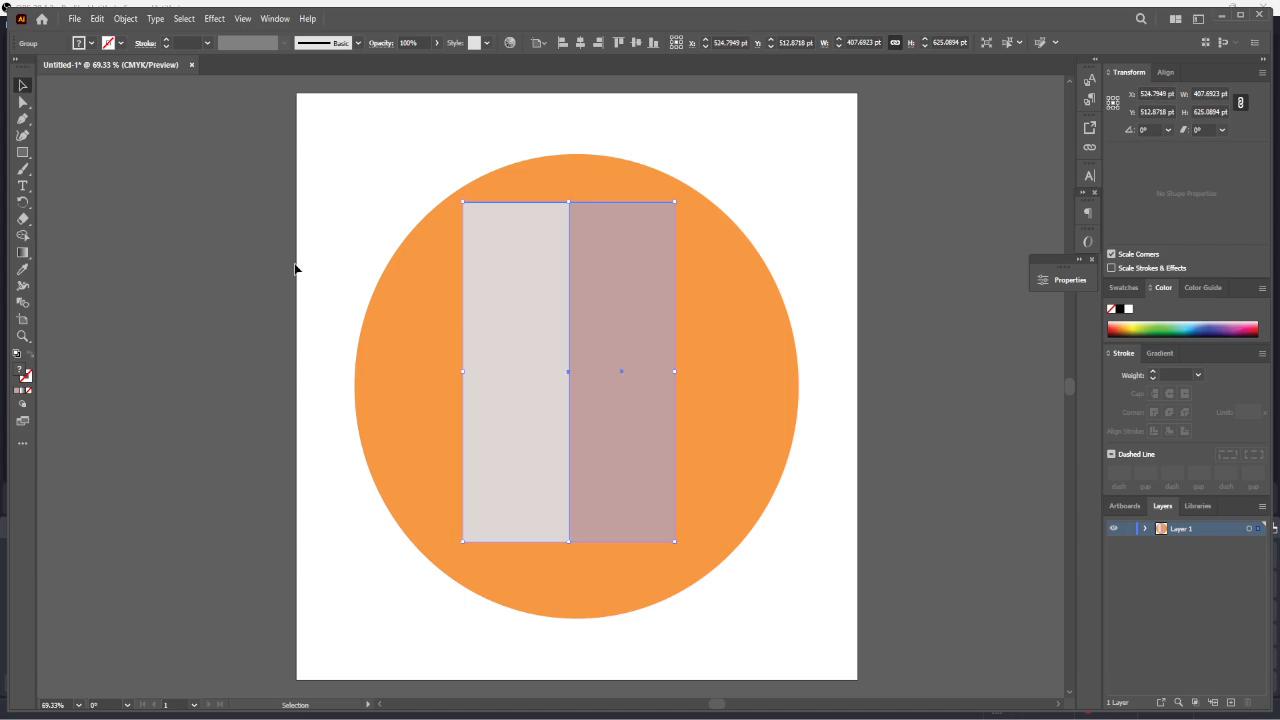
Align the two-tone rectangle group and the orange circle to each other's centres, both horizontally and vertically.
shift+click(718, 457)
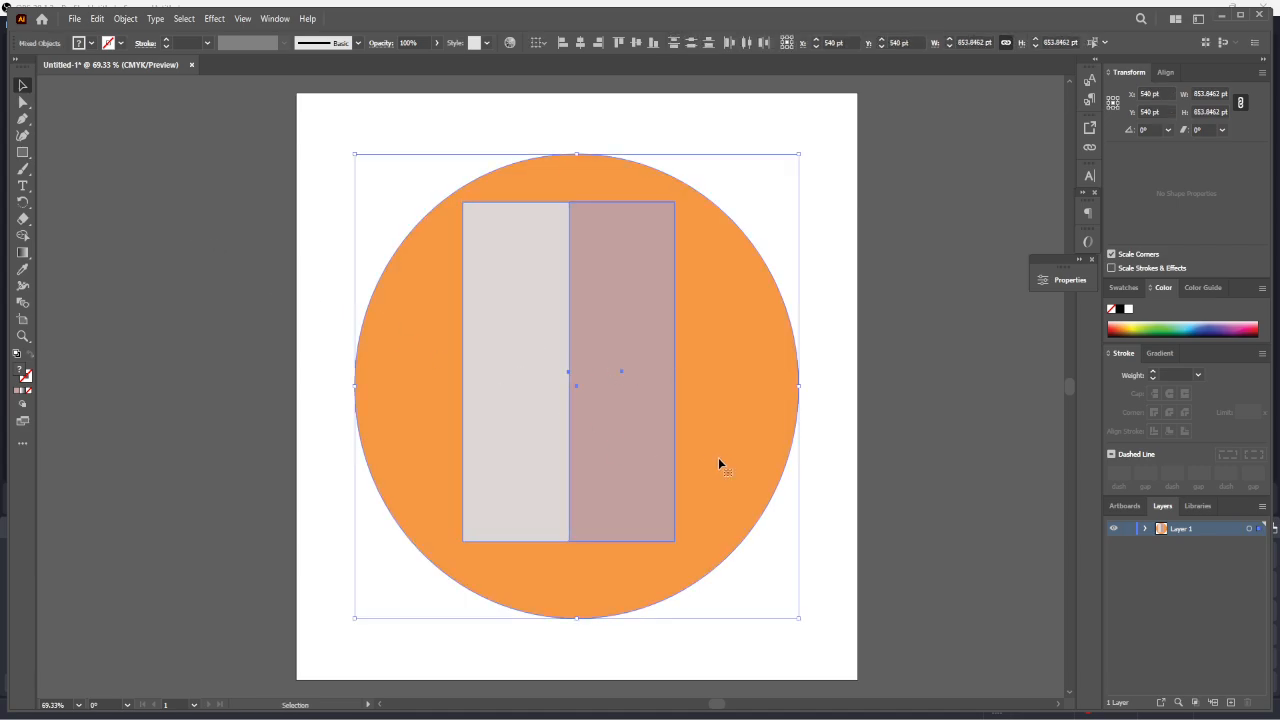
click(594, 45)
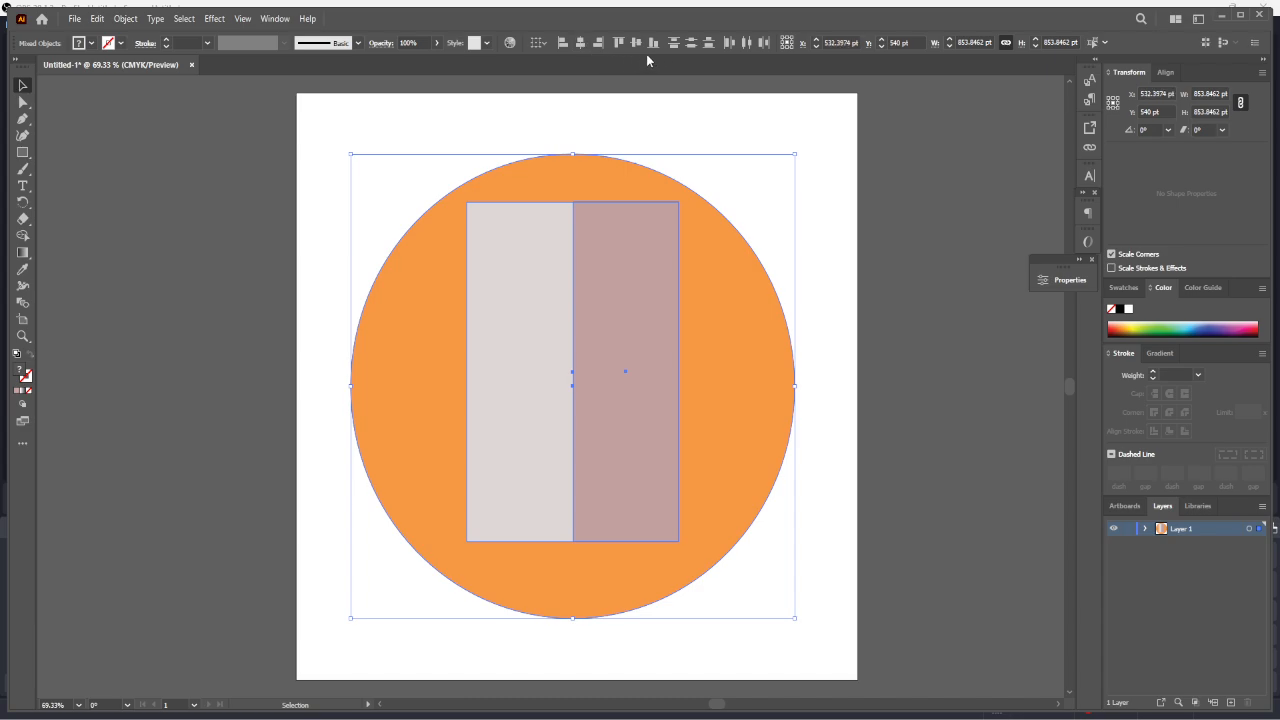
click(638, 44)
click(900, 278)
Group the circle with the rectangles and centre the group horizontally and vertically on the artboard.
click(664, 358)
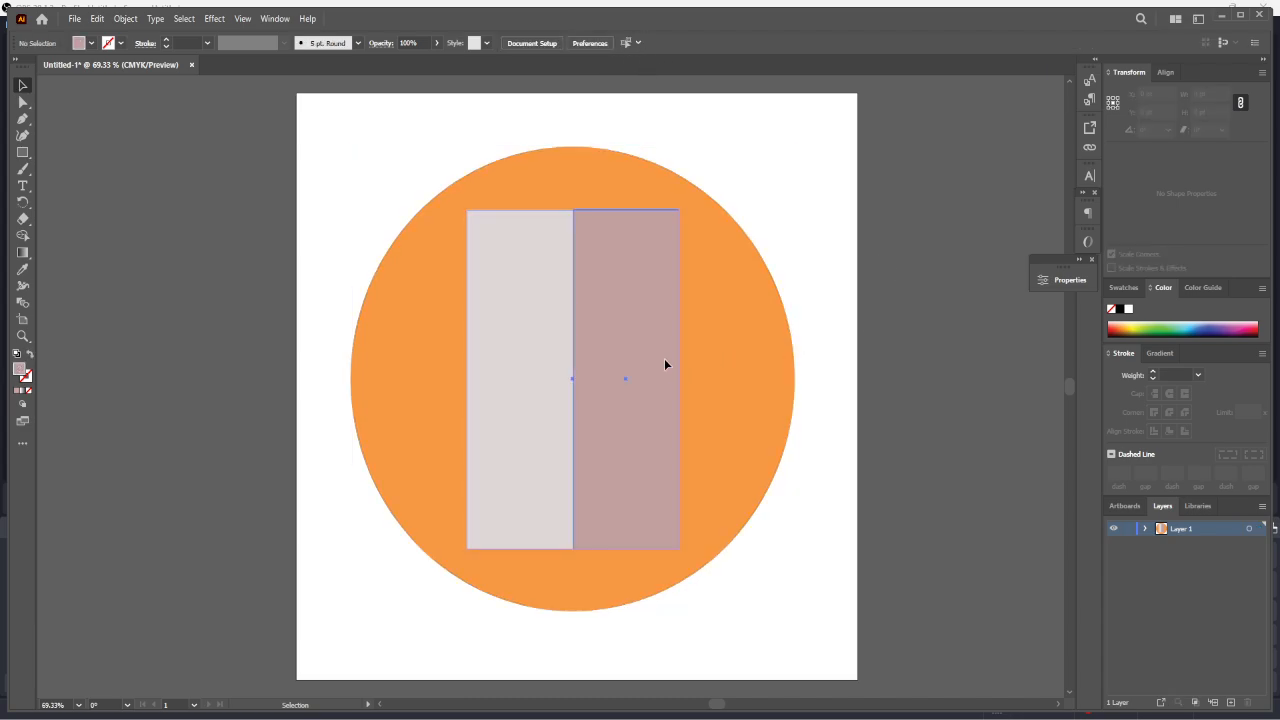
click(736, 375)
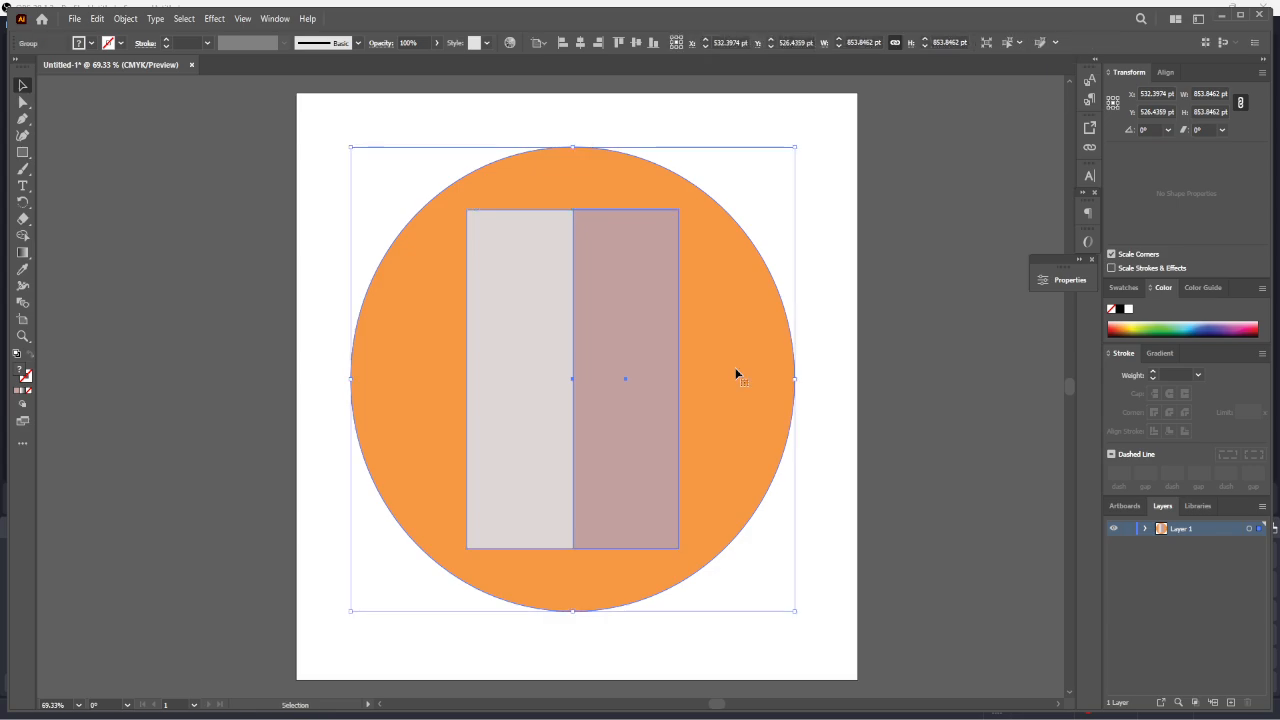
click(580, 43)
click(636, 43)
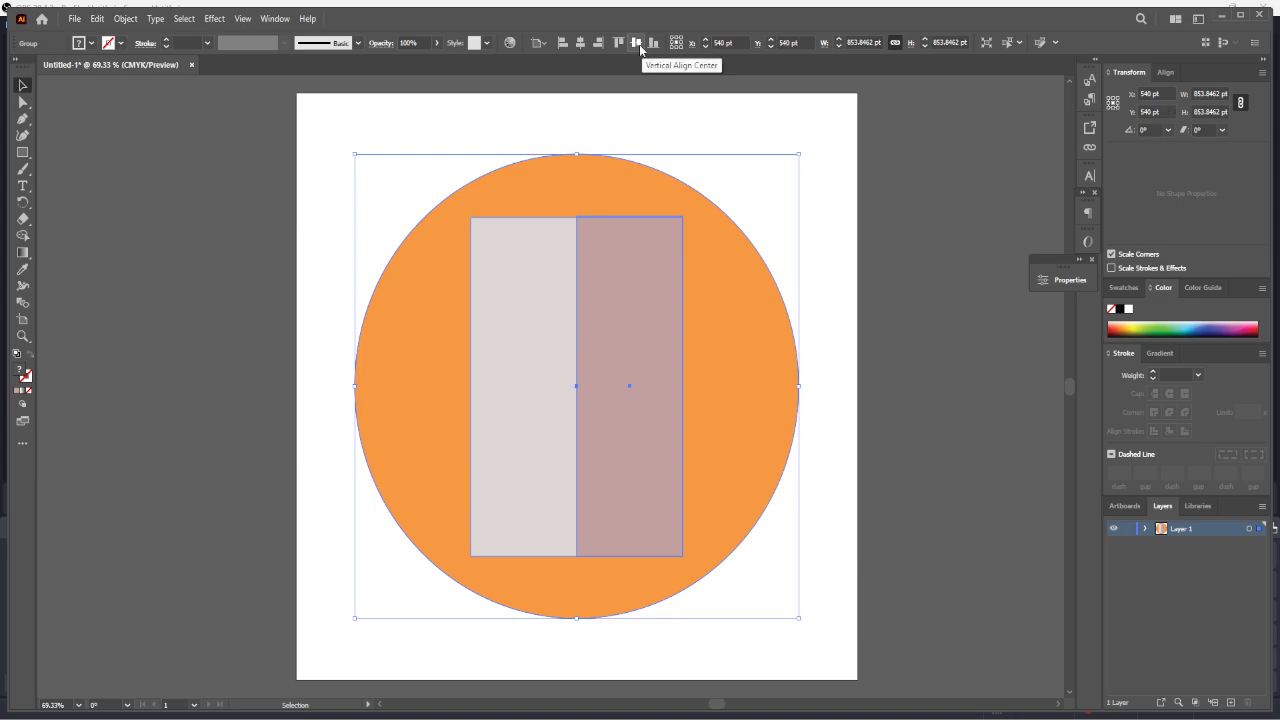
Ungroup the circle from the rectangles, and ungroup the grey and pink rectangles into separate shapes.
click(843, 280)
click(769, 389)
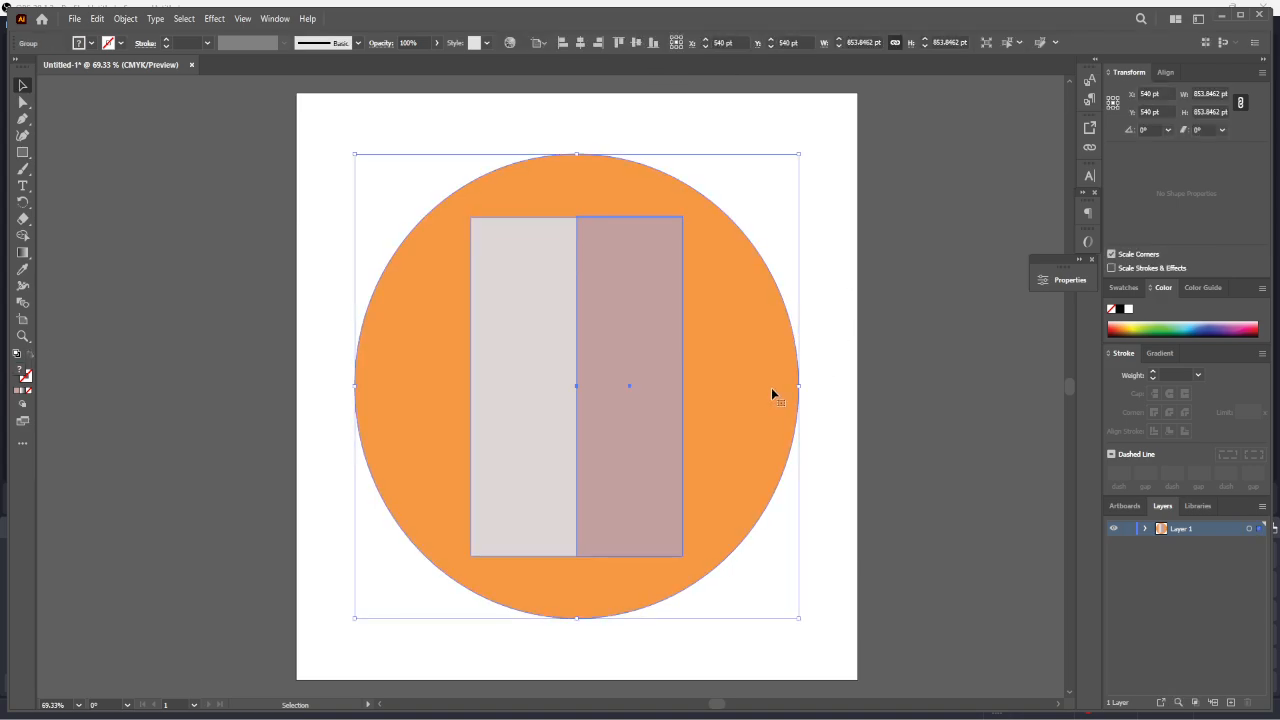
right_click(772, 389)
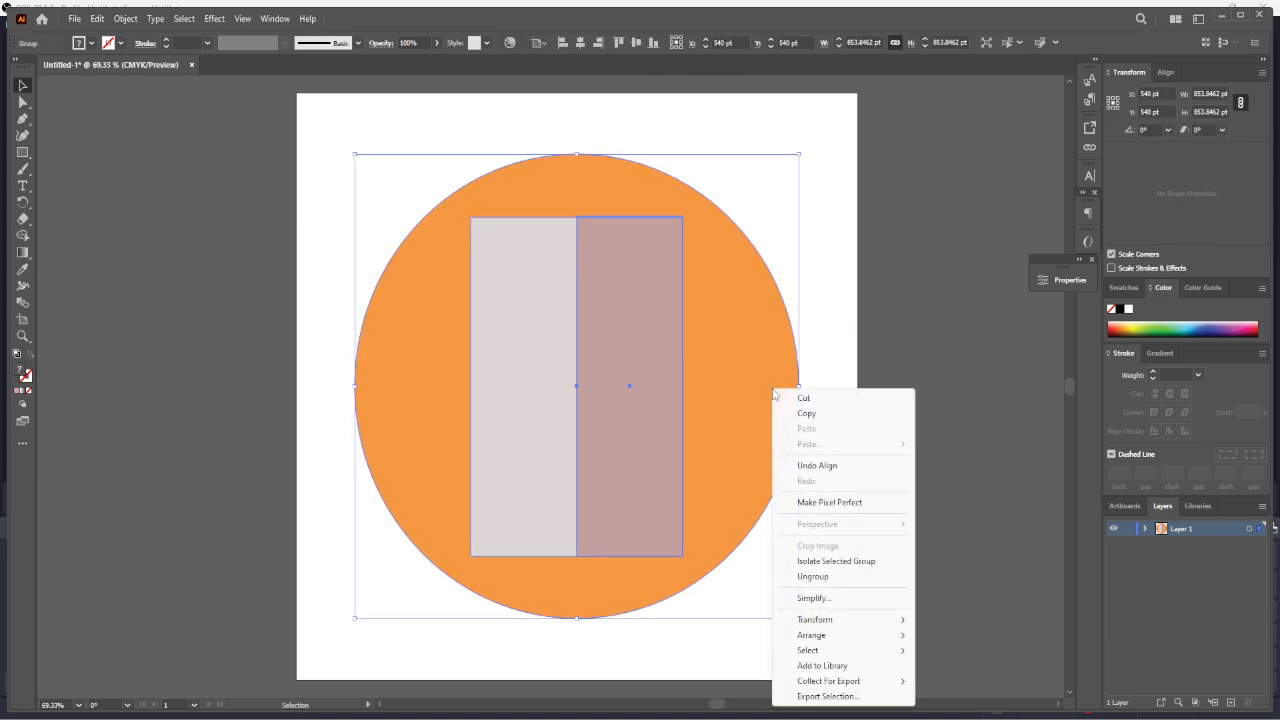
click(813, 577)
click(817, 489)
click(651, 380)
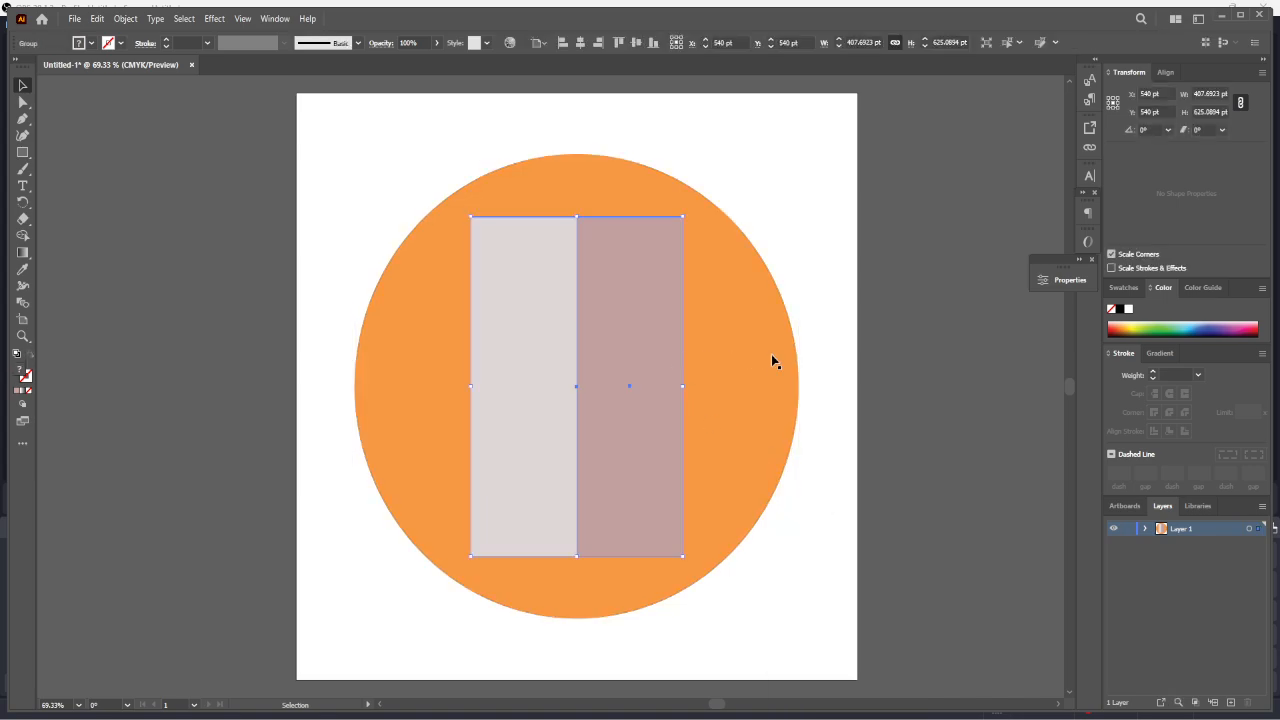
right_click(493, 474)
click(533, 338)
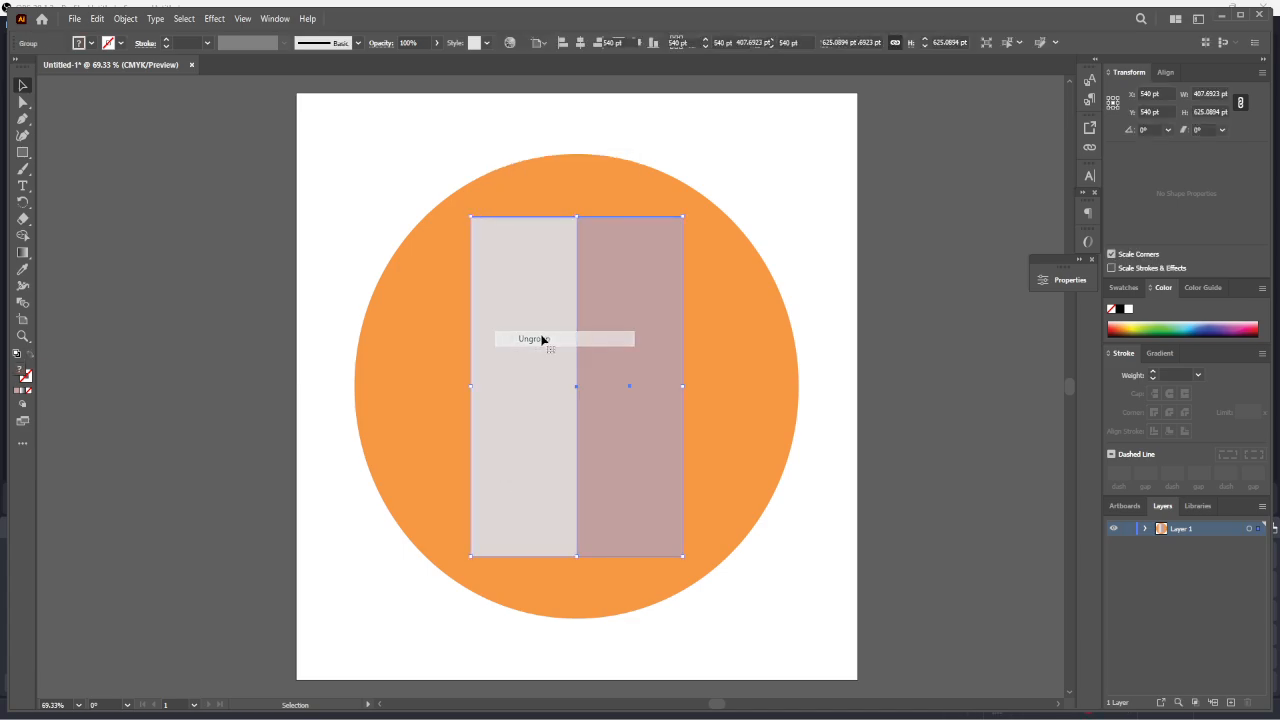
click(139, 410)
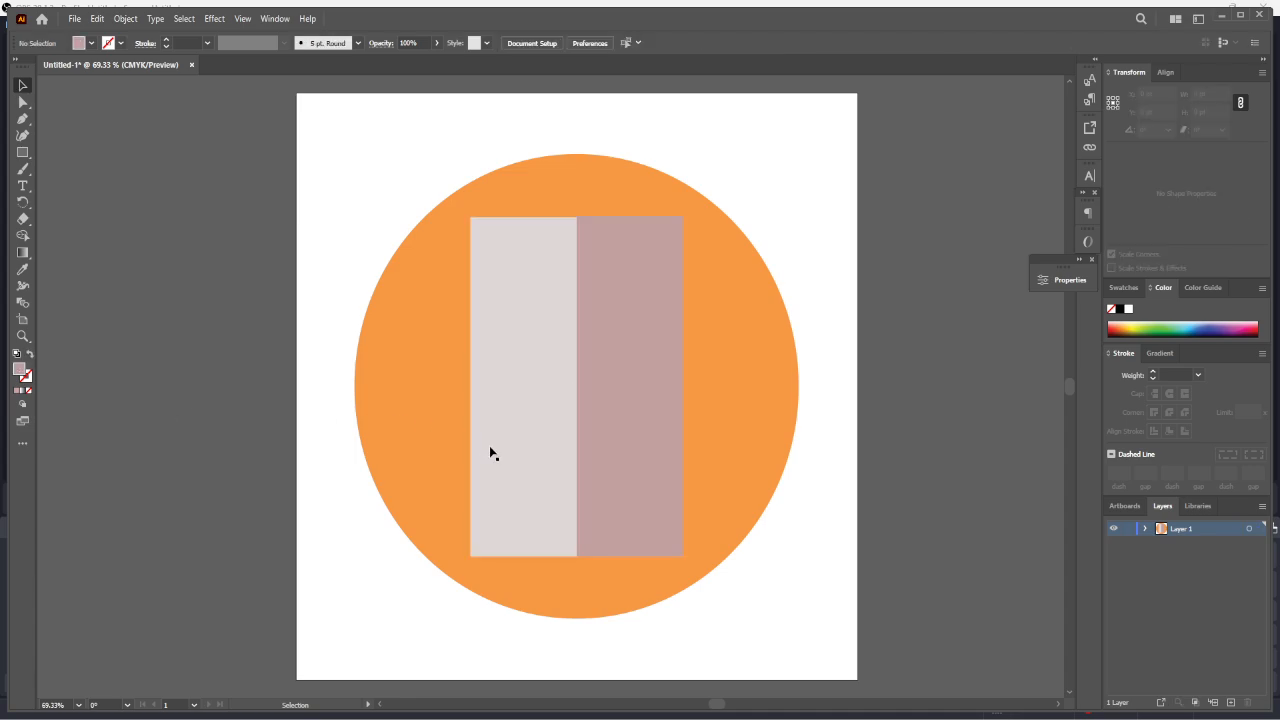
click(513, 470)
right_click(514, 473)
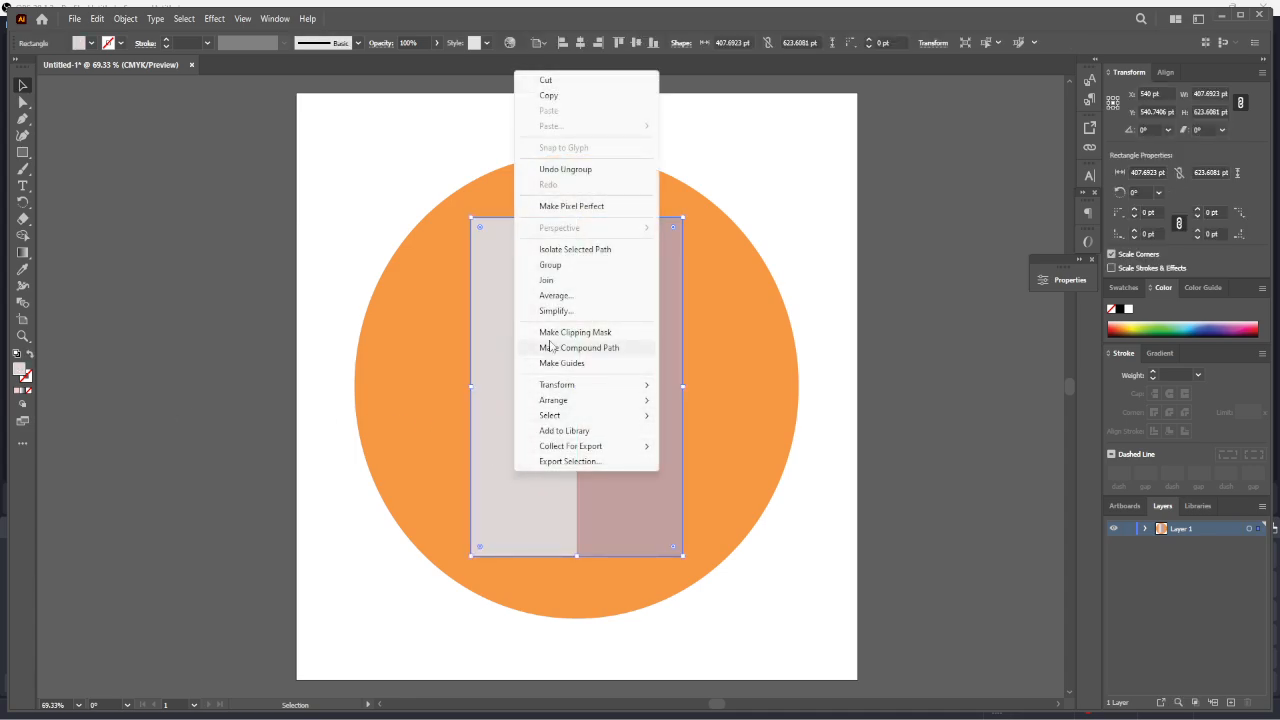
click(550, 265)
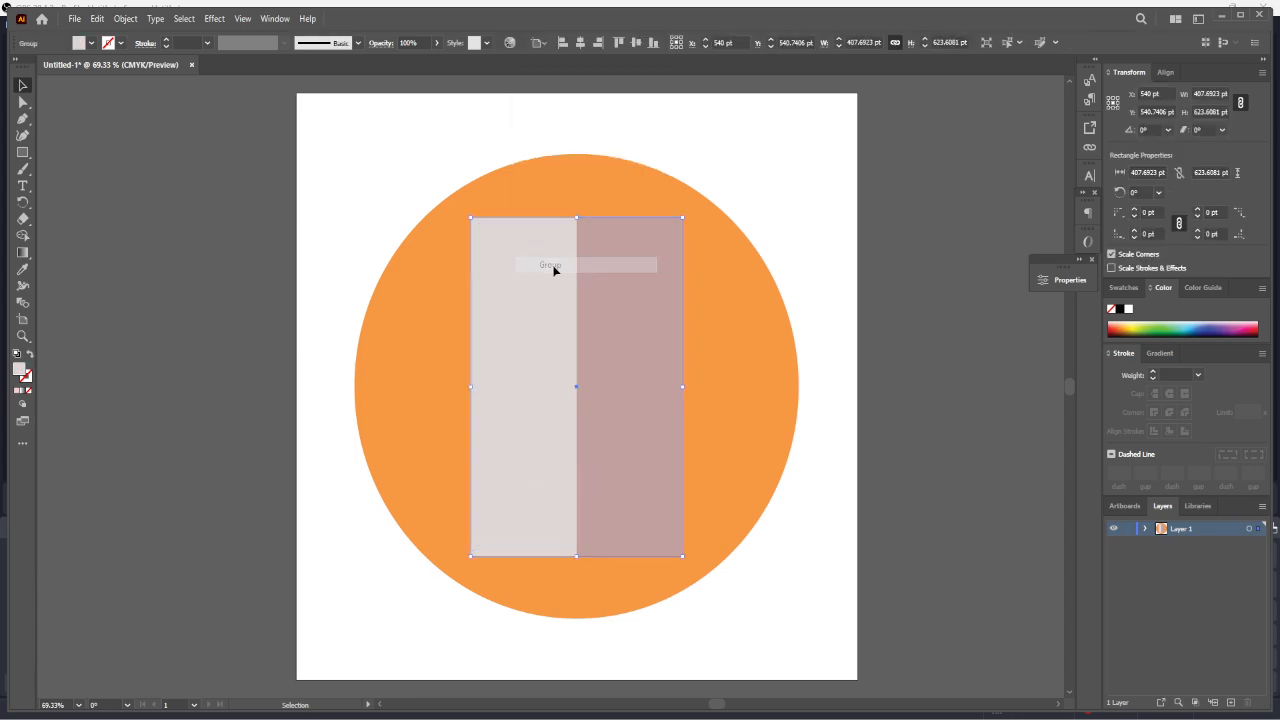
right_click(552, 360)
click(594, 551)
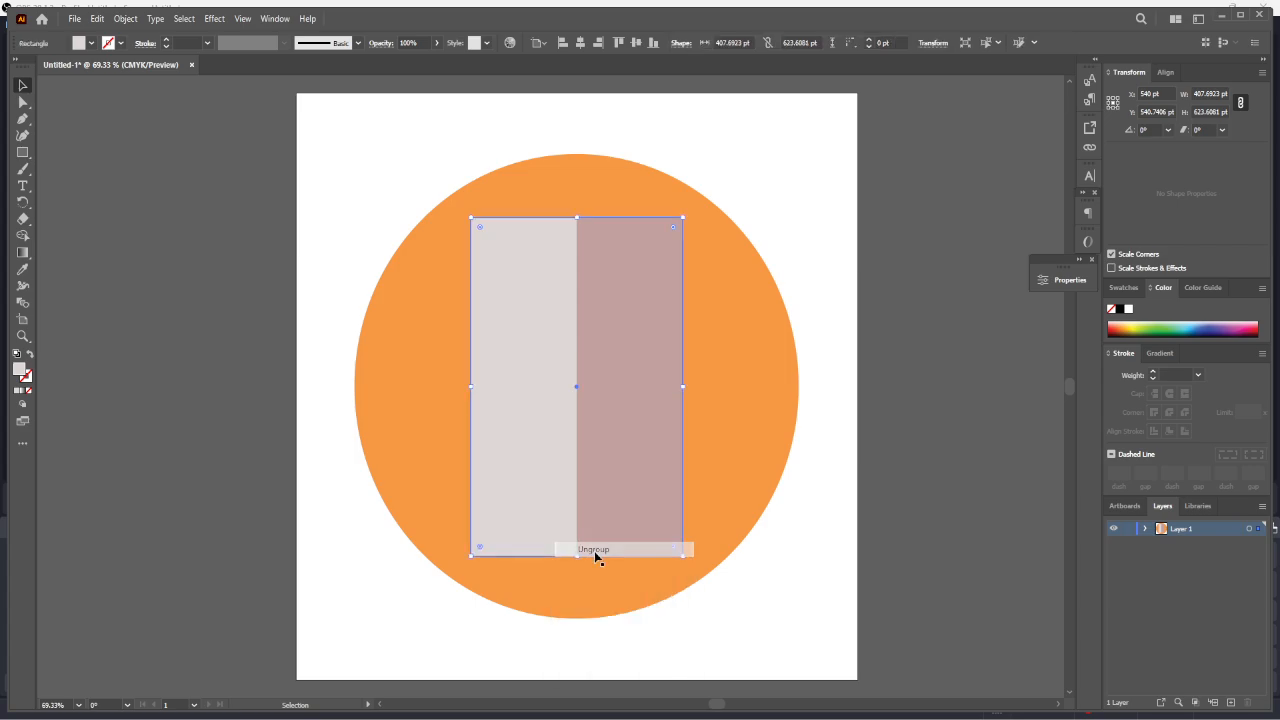
Narrow the light grey rectangle to about 207 pt wide and fill it with pale yellow #fff7ae.
click(943, 517)
click(505, 424)
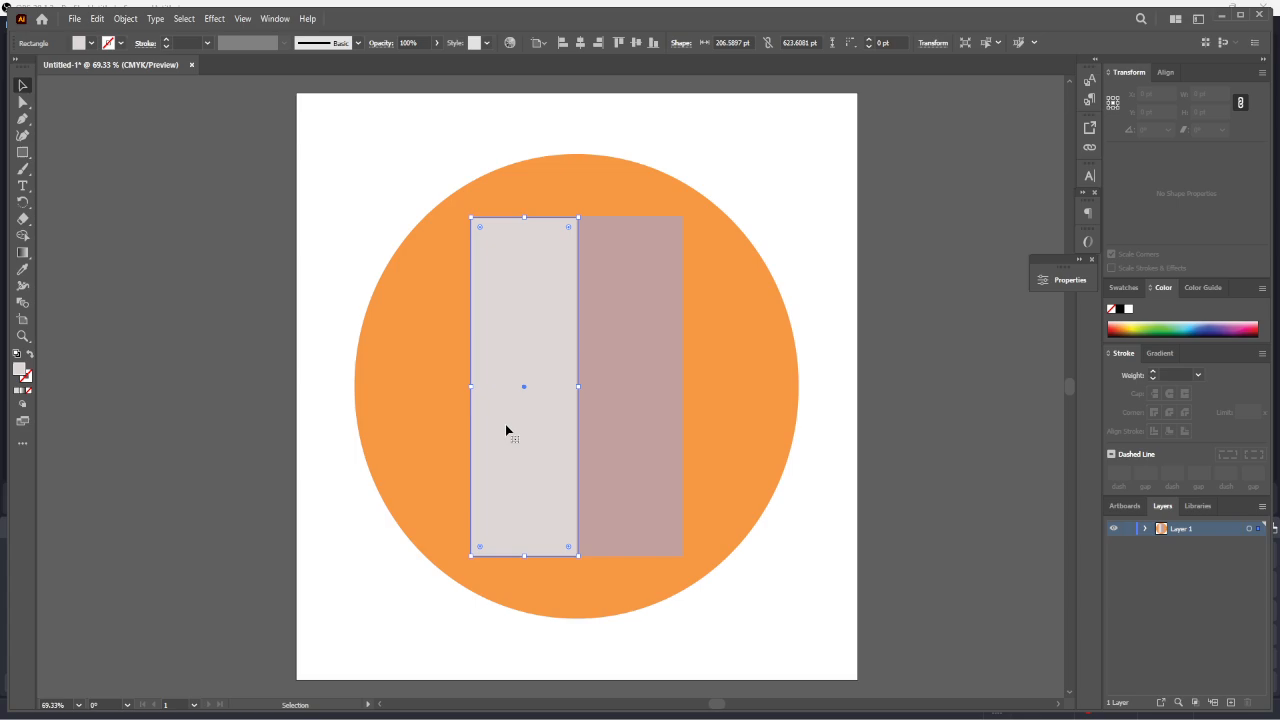
double_click(20, 372)
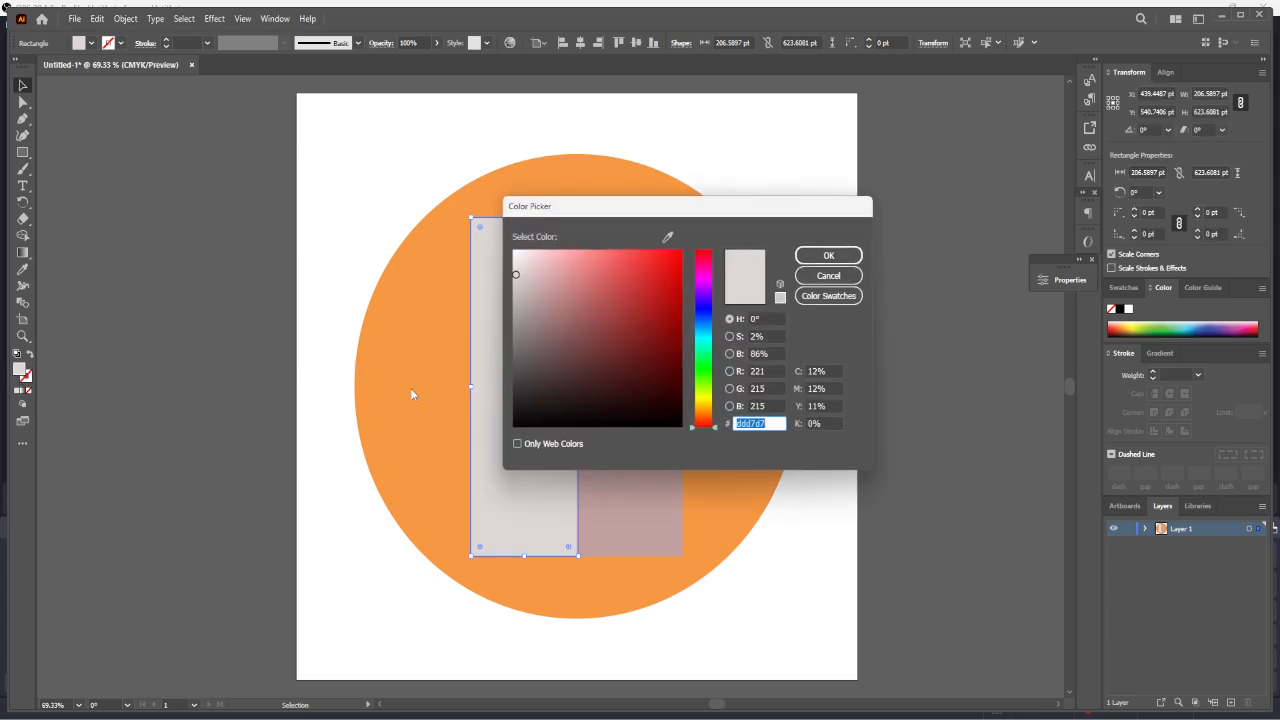
click(705, 401)
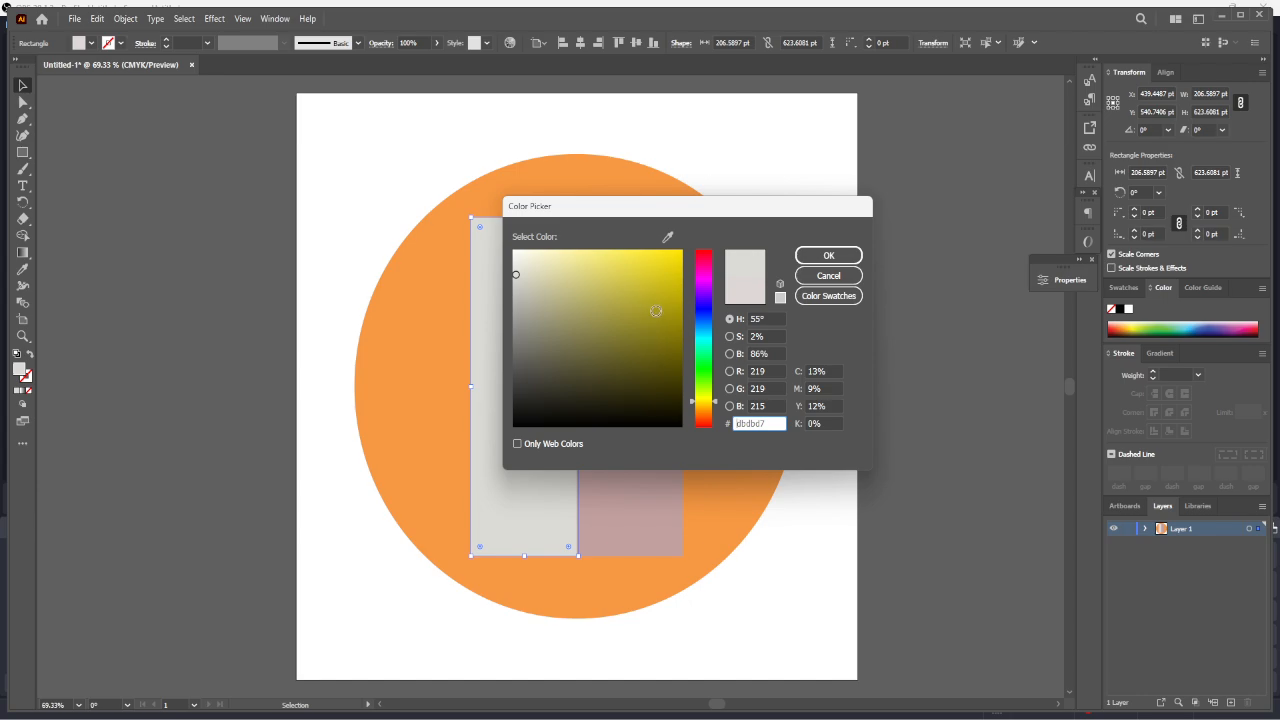
drag(584, 293, 566, 244)
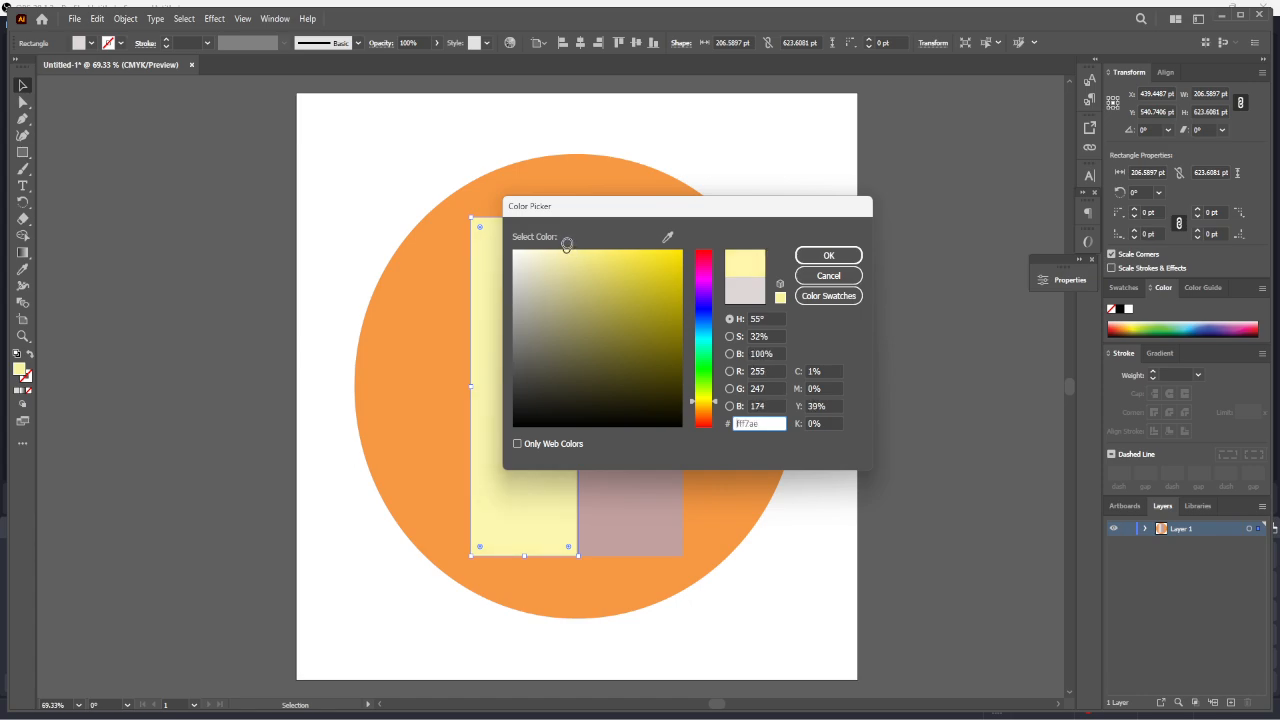
click(830, 258)
Replace the pink rectangle's fill with a darker muted yellow, about #dfc96f.
click(625, 490)
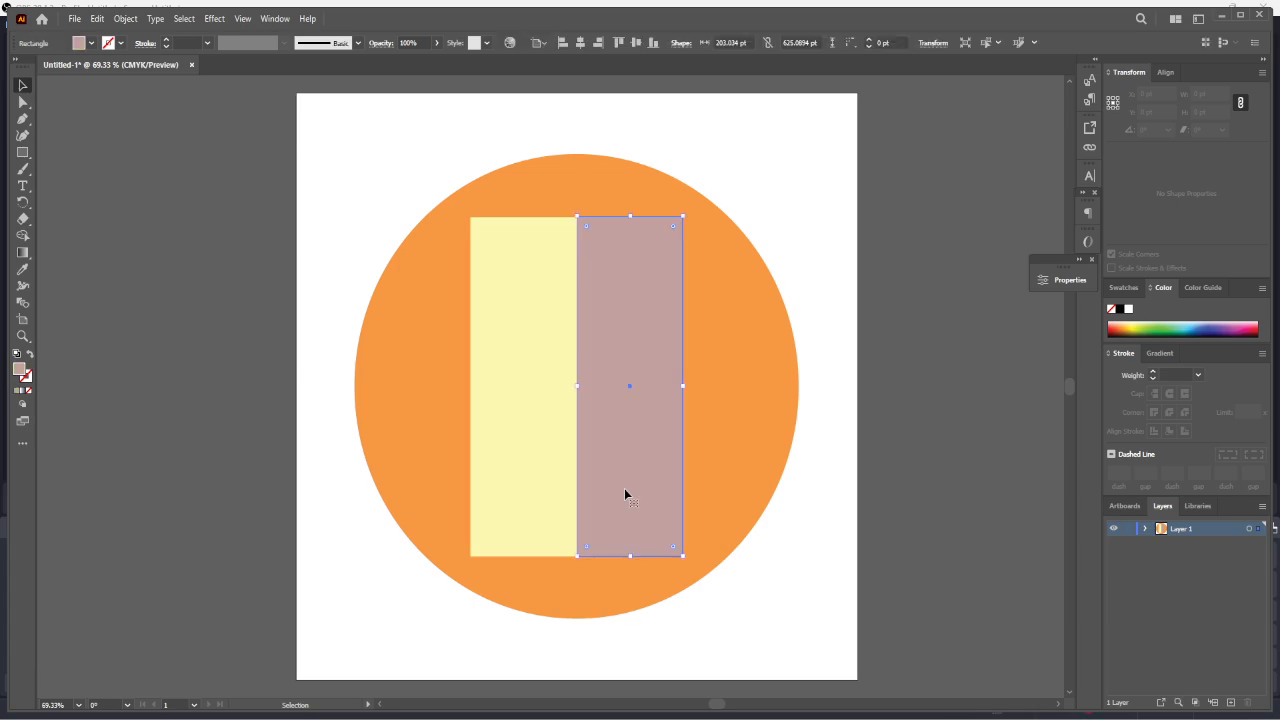
double_click(18, 370)
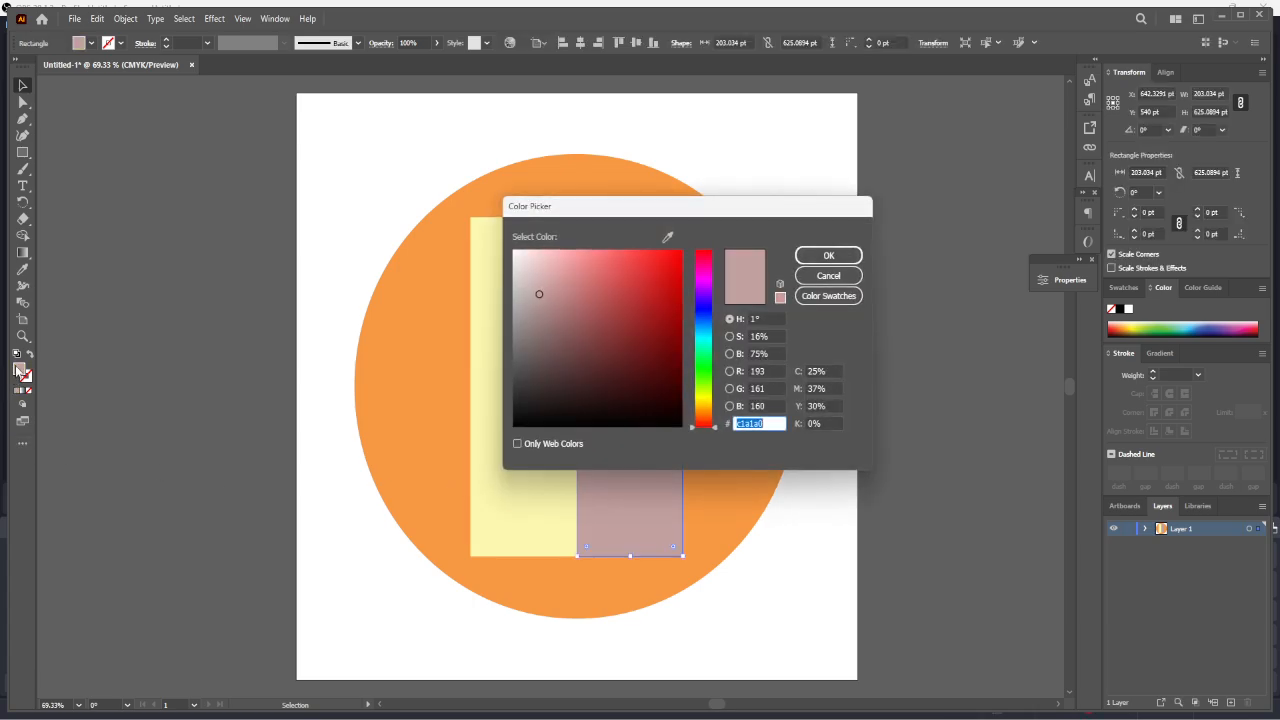
click(667, 237)
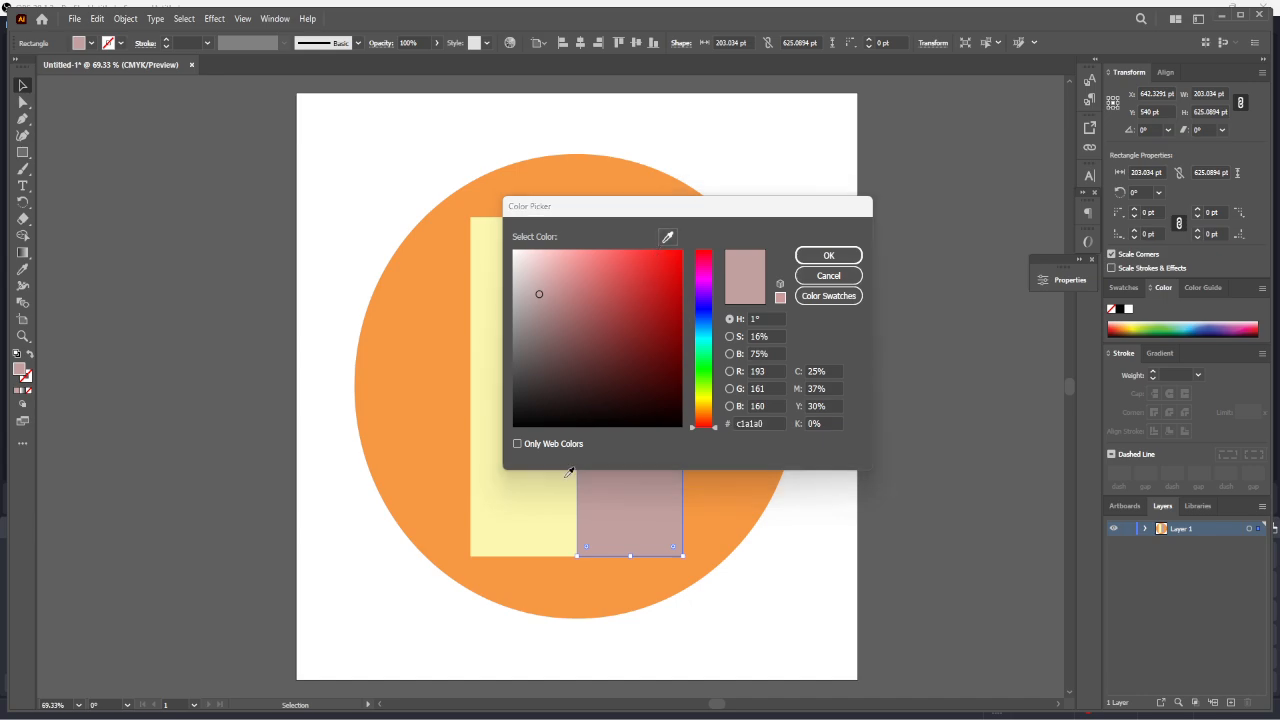
click(553, 498)
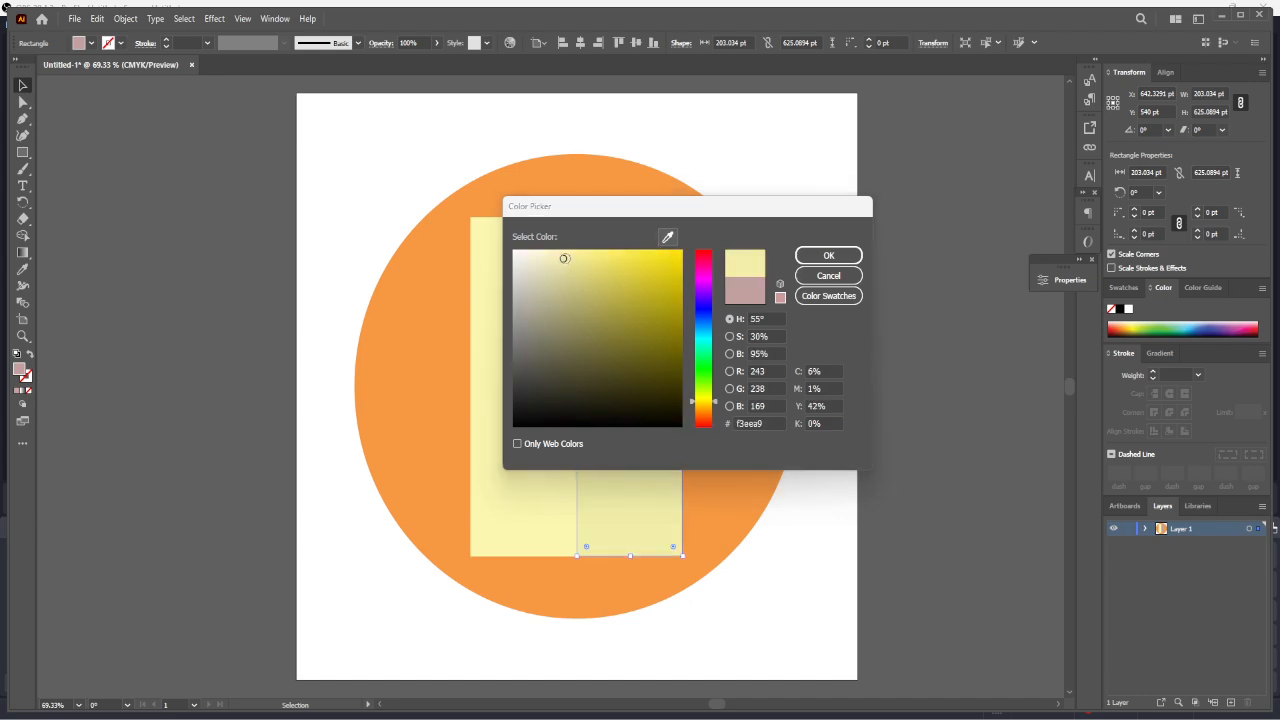
click(578, 264)
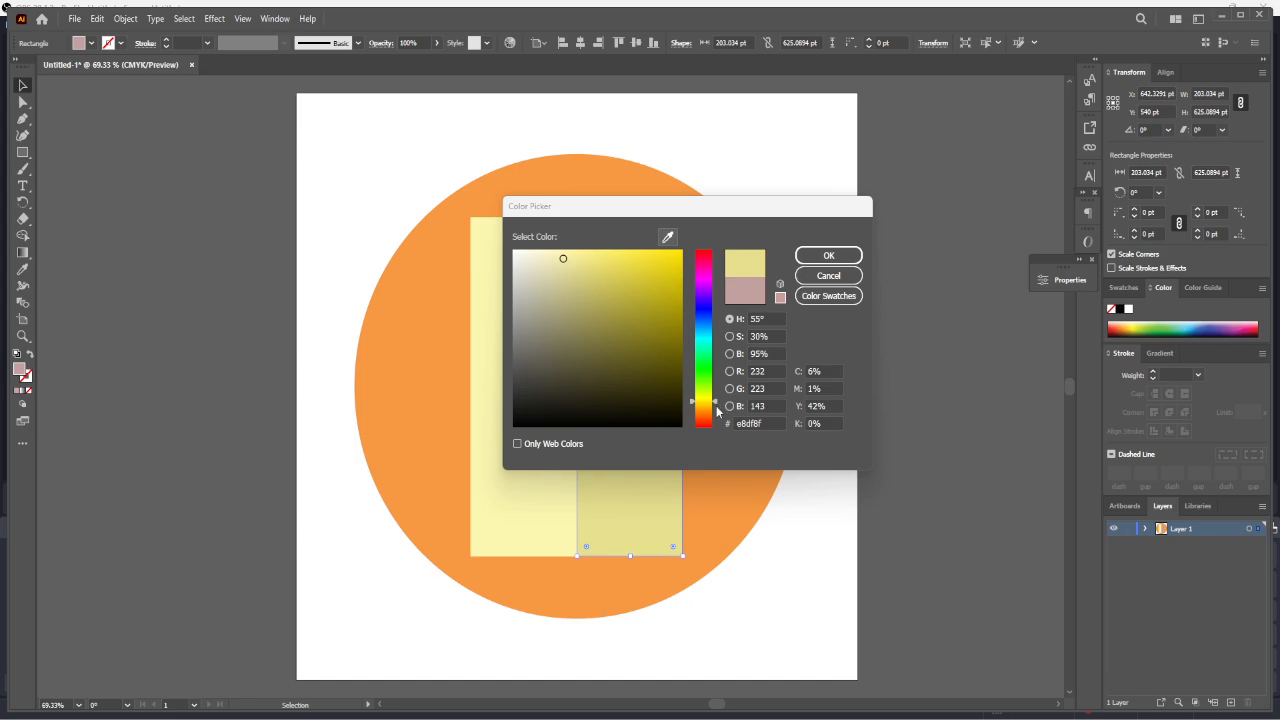
drag(704, 393, 705, 405)
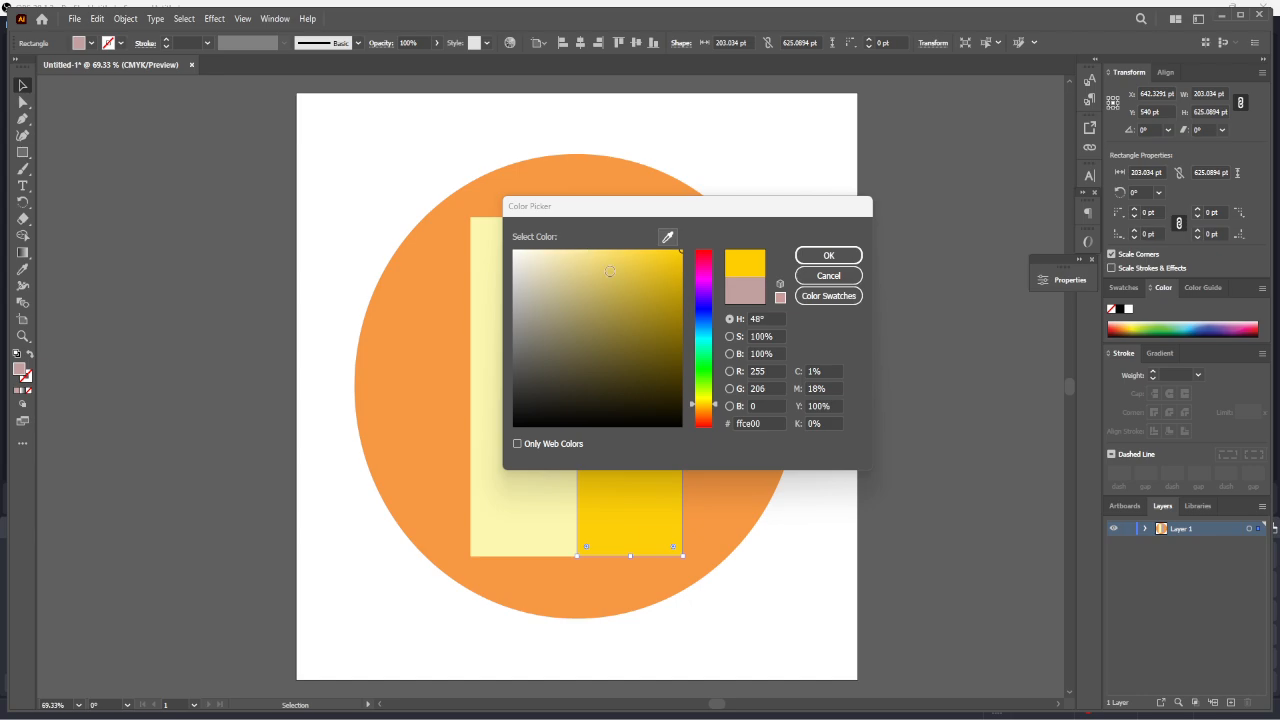
click(594, 278)
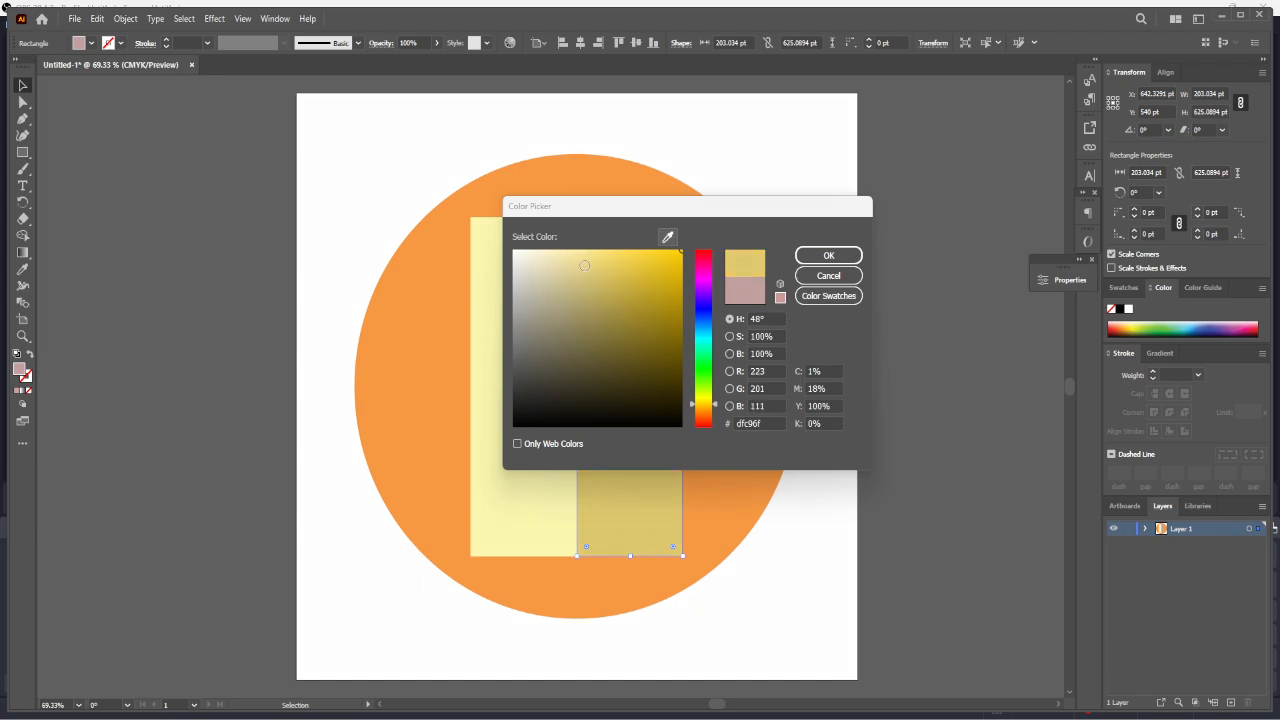
click(816, 257)
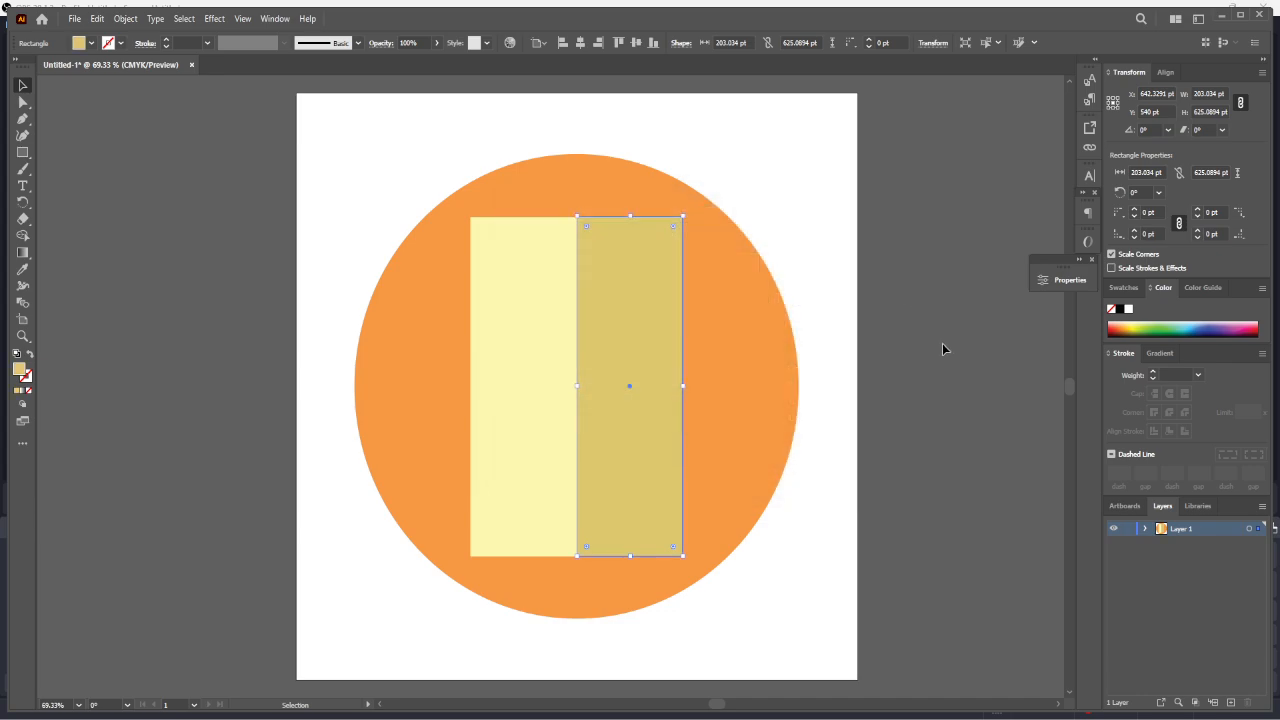
click(942, 343)
Group the two yellow rectangles and resize the group from its centre to about 423 × 485 pt.
click(614, 457)
shift+click(531, 449)
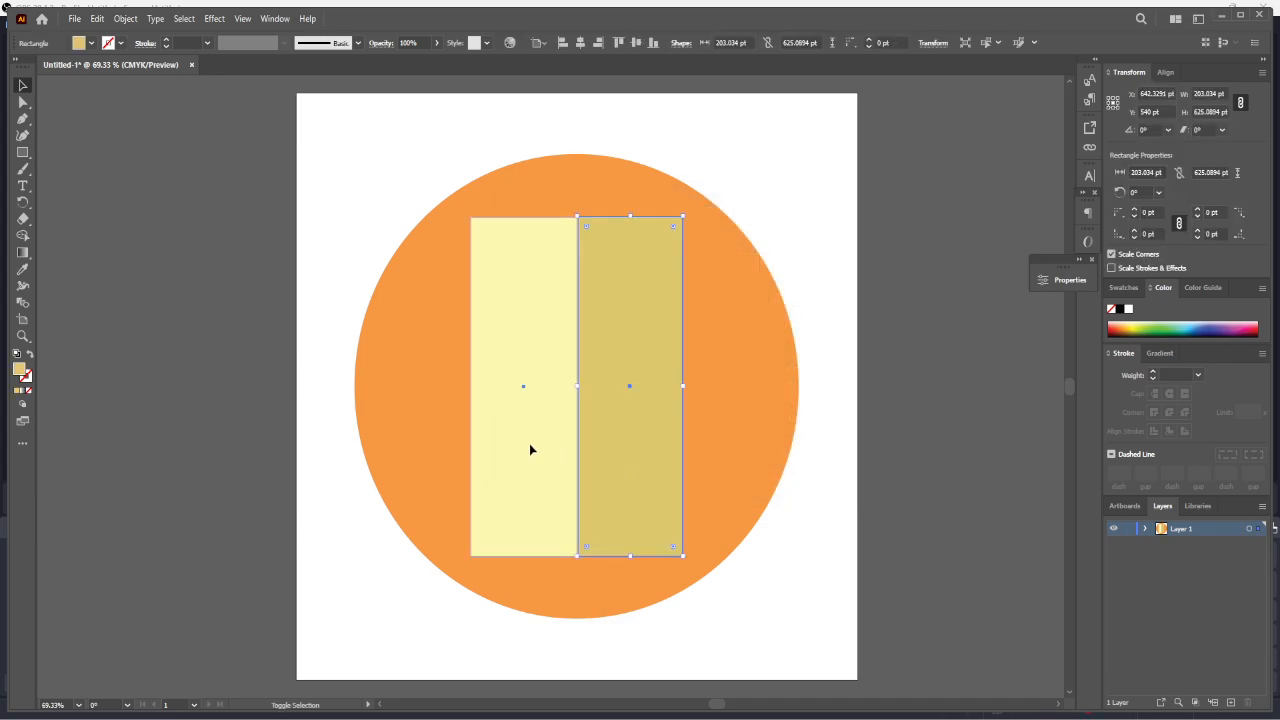
key(a)
key(ctrl+g)
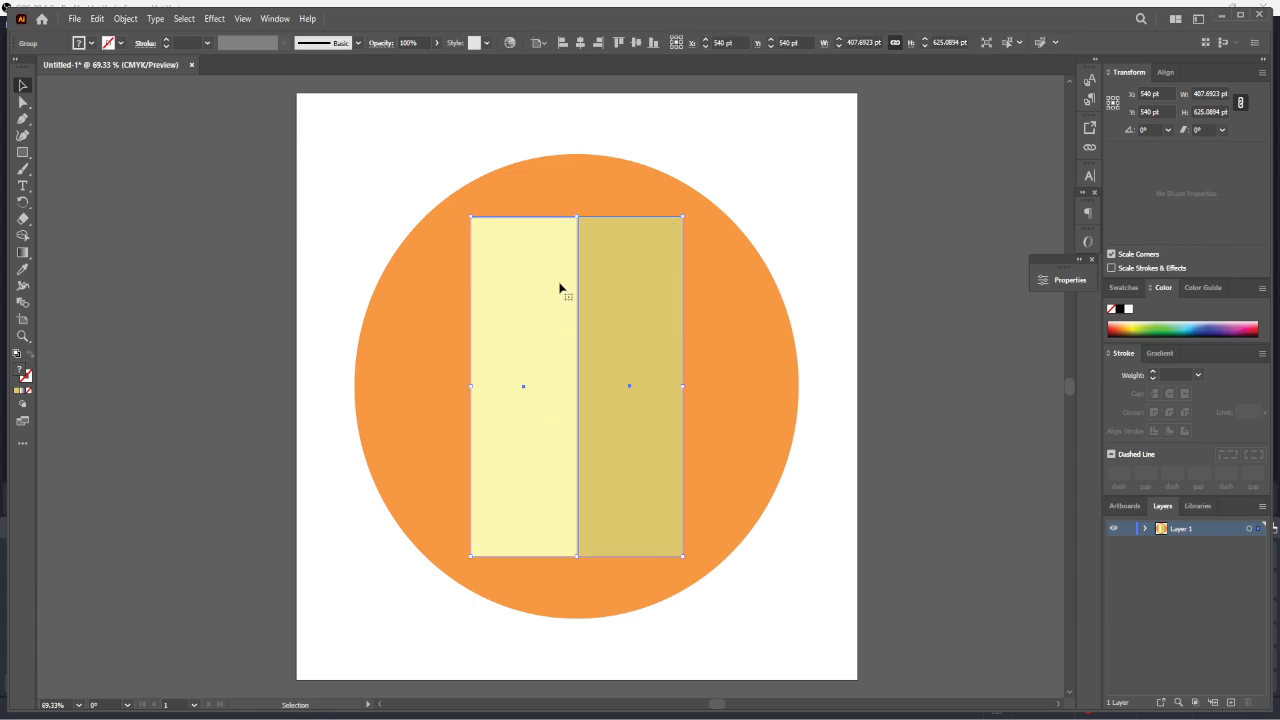
drag(577, 216, 582, 251)
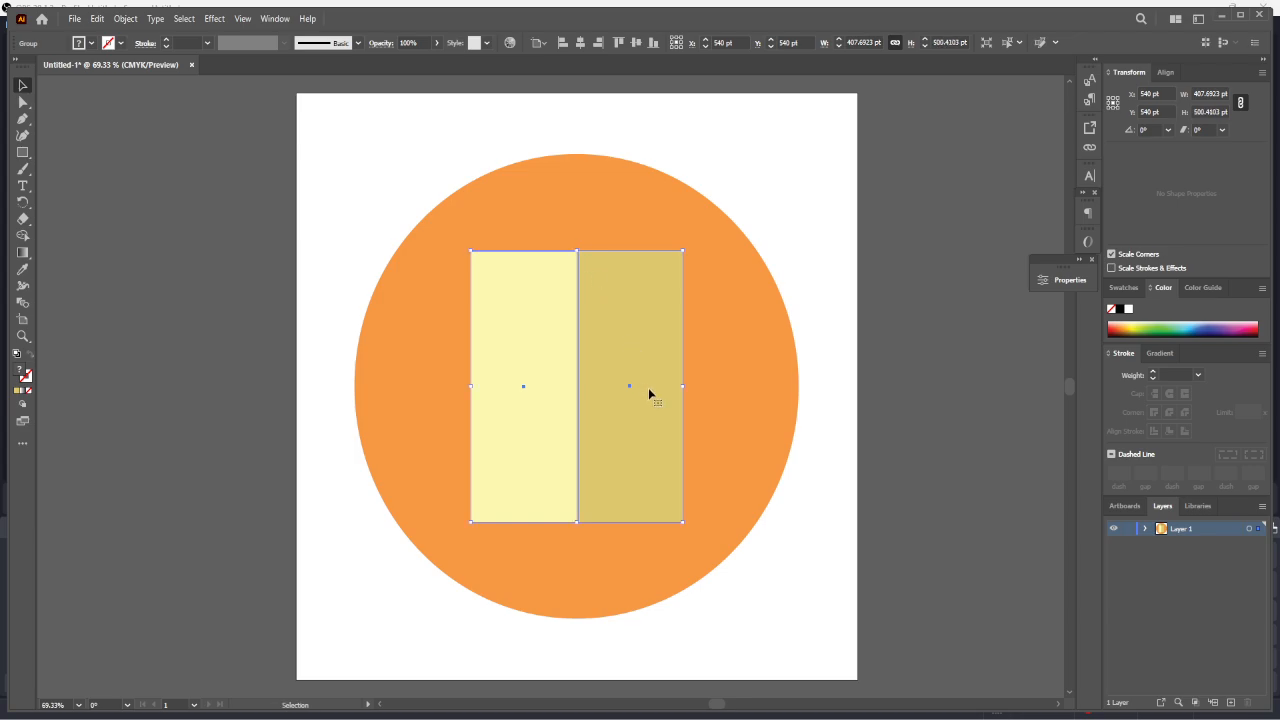
drag(687, 385, 686, 387)
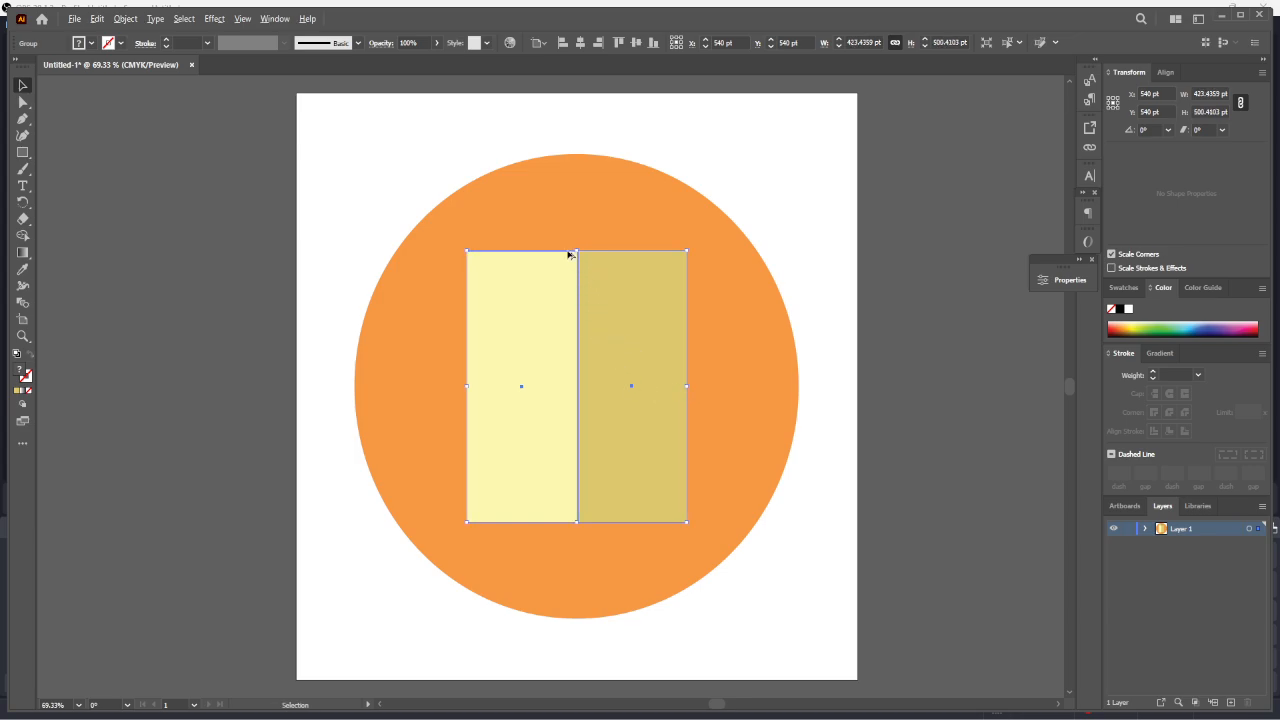
drag(575, 250, 575, 254)
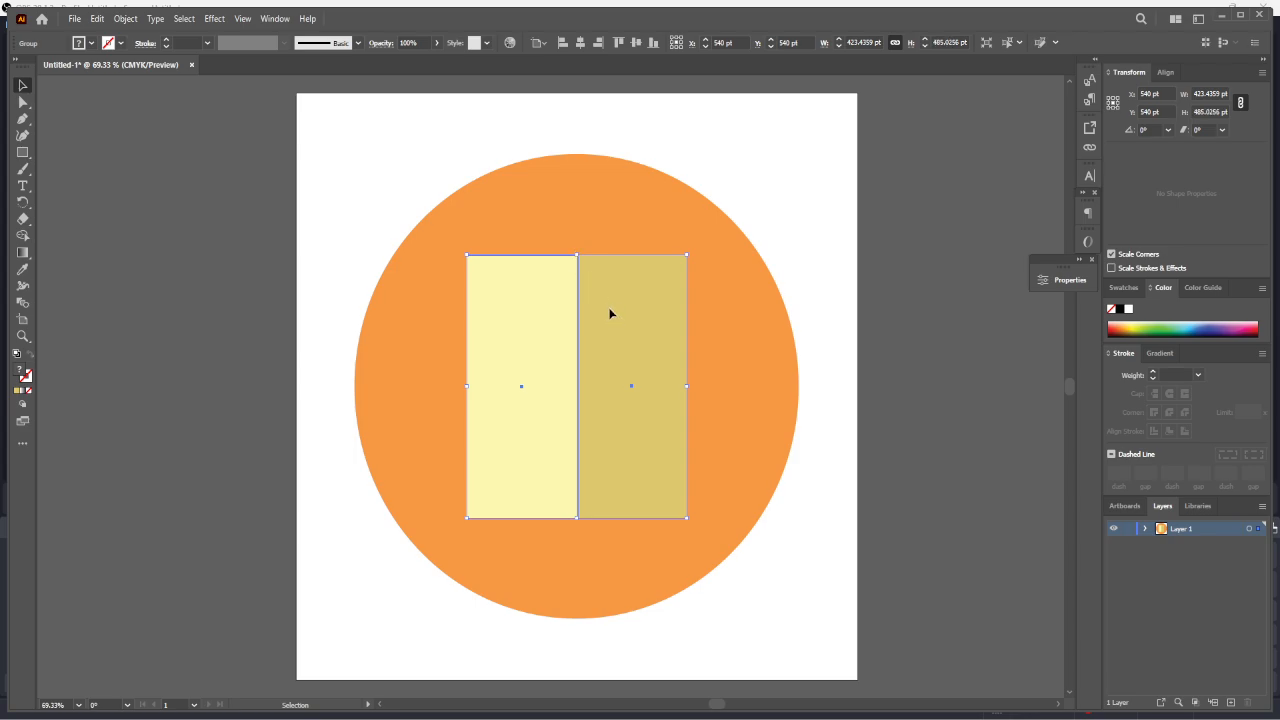
Shift the yellow group slightly up and left, and align its centre with the circle's horizontally and vertically.
drag(610, 314, 606, 300)
click(903, 383)
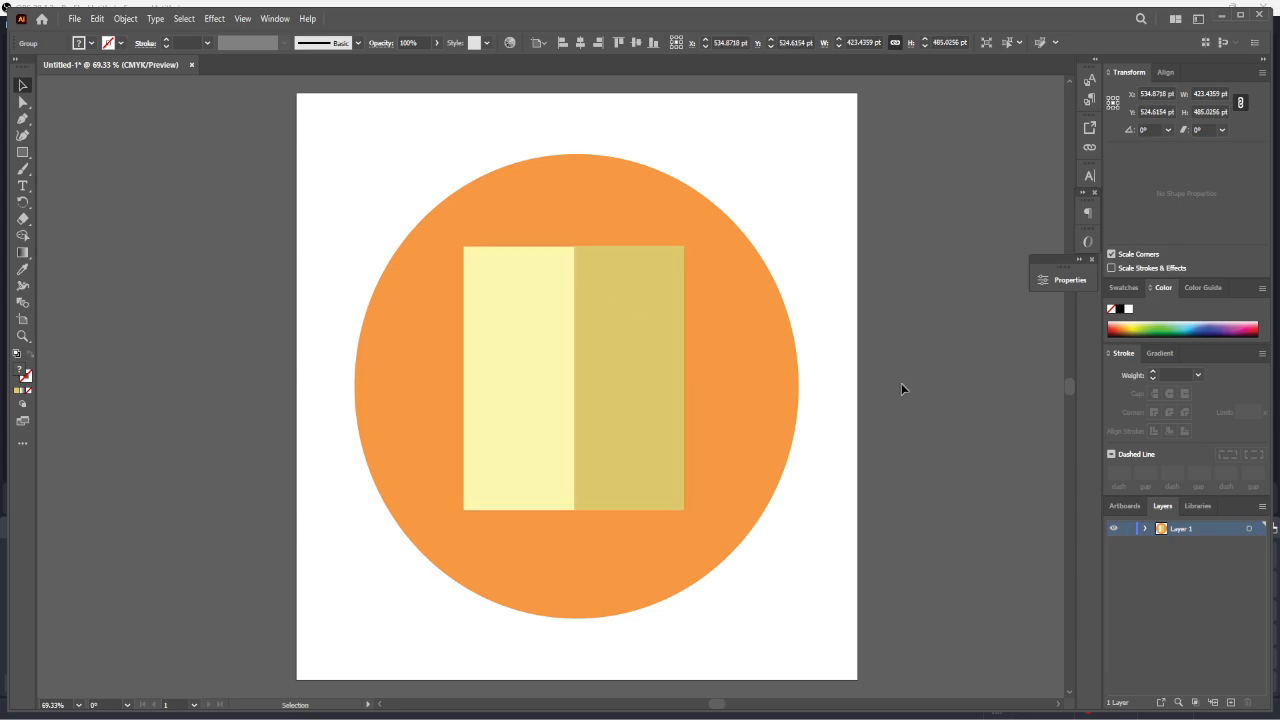
click(668, 416)
shift+click(722, 426)
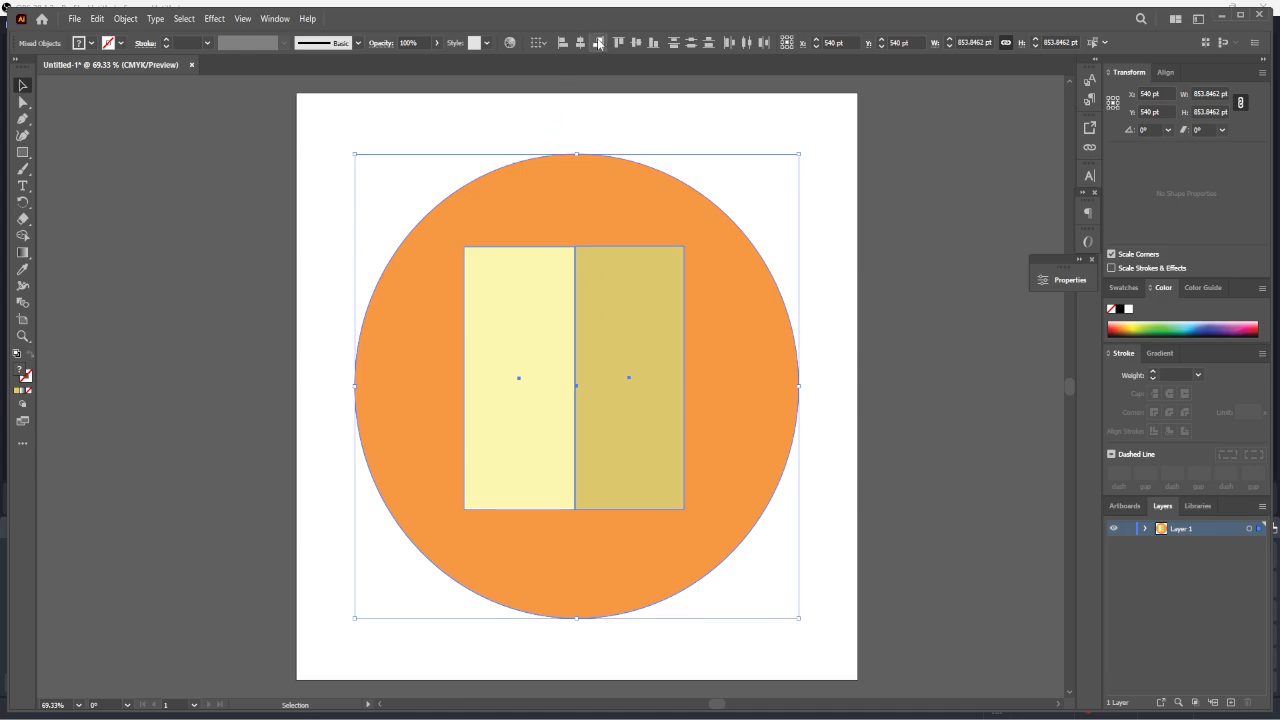
click(580, 43)
click(636, 43)
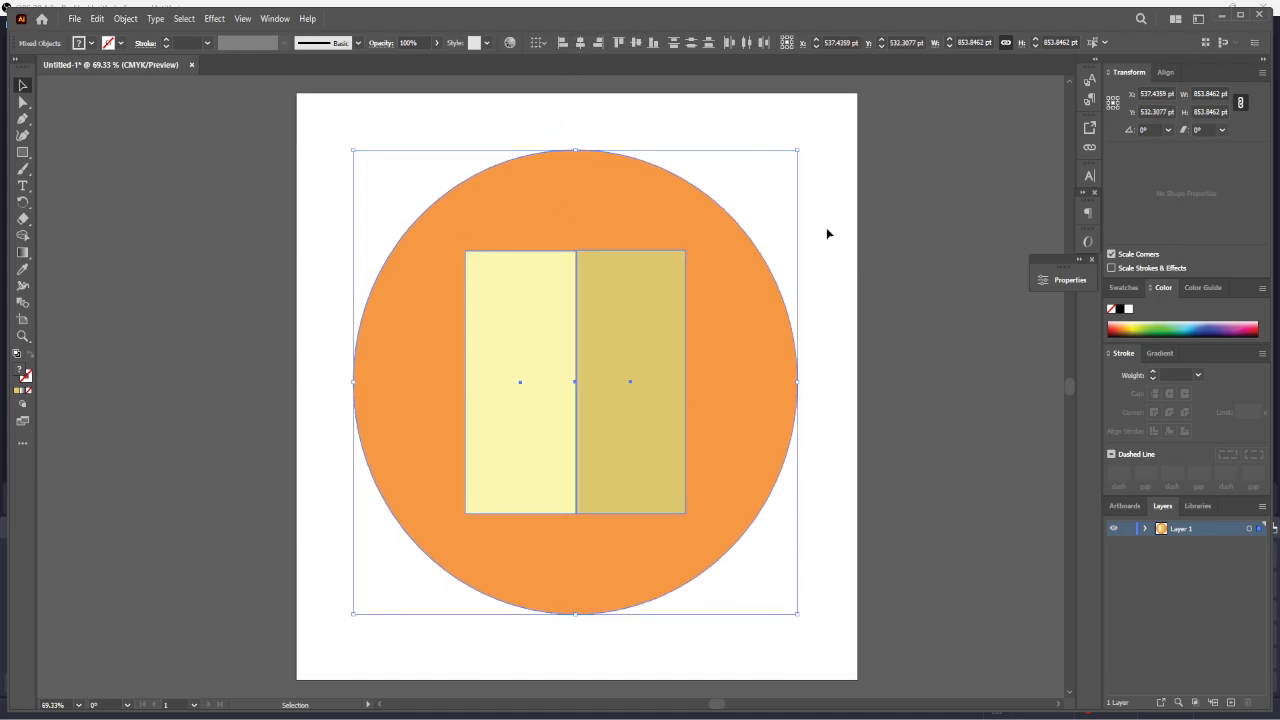
click(919, 313)
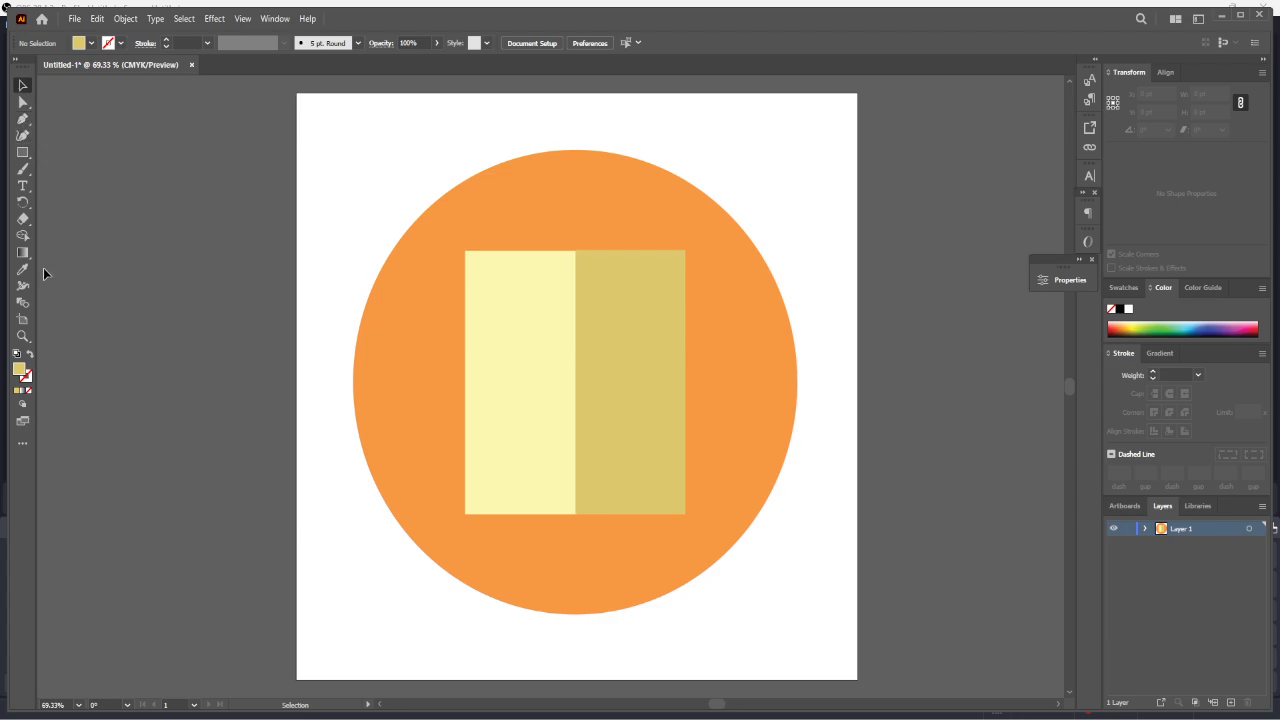
Draw a closed five-point Pen tool shape, about 697 × 694 pt, from the yellow rectangles' upper-right corner past the circle to their lower-left corner.
click(22, 118)
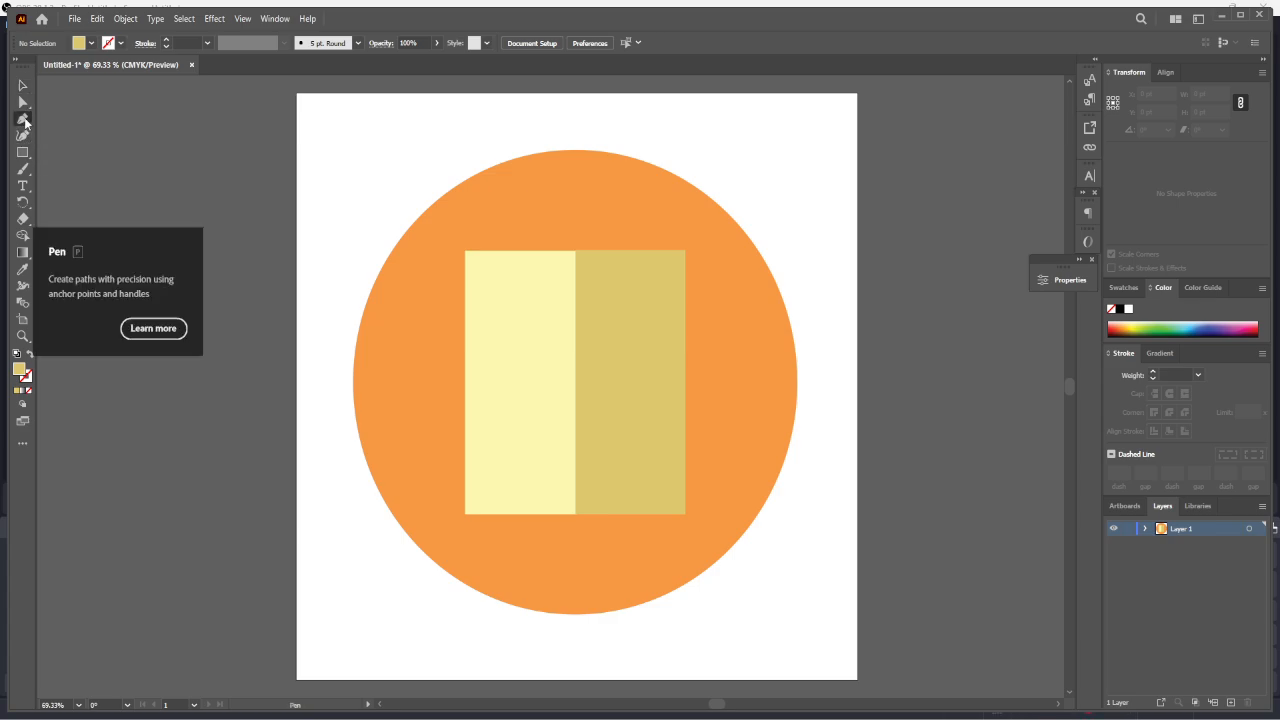
click(685, 251)
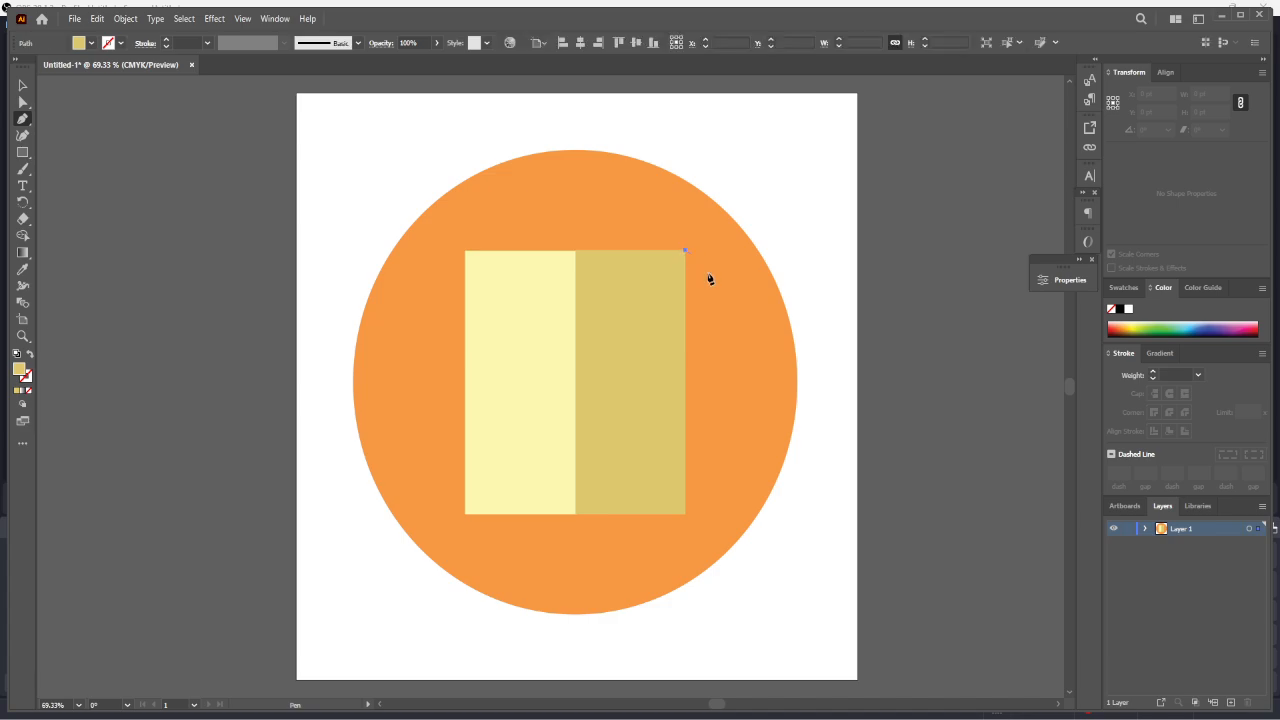
click(827, 317)
click(805, 570)
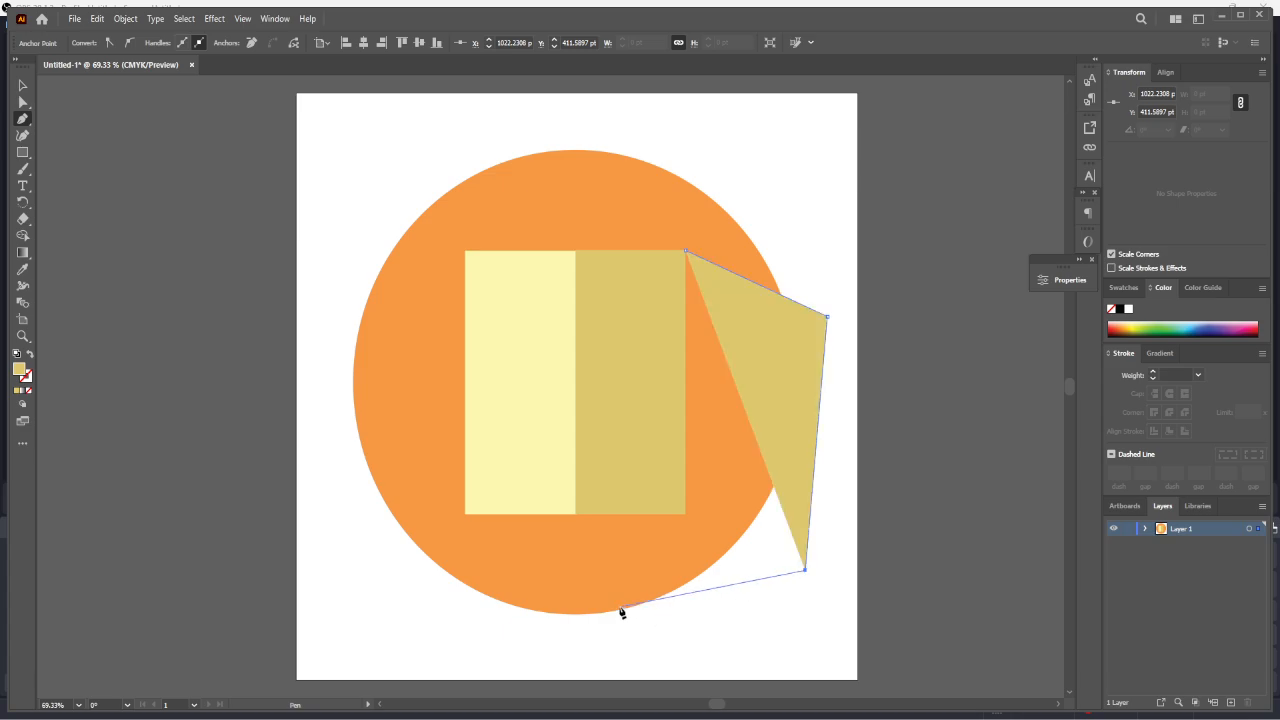
click(592, 627)
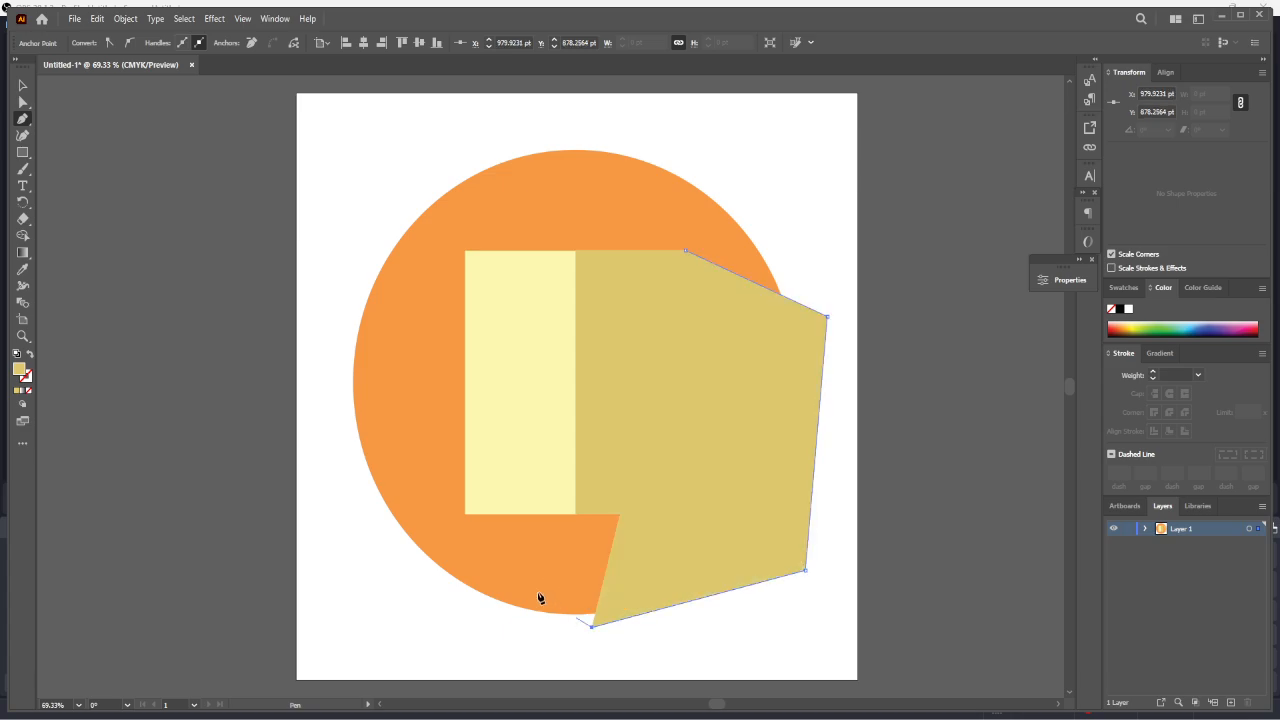
click(465, 515)
click(686, 252)
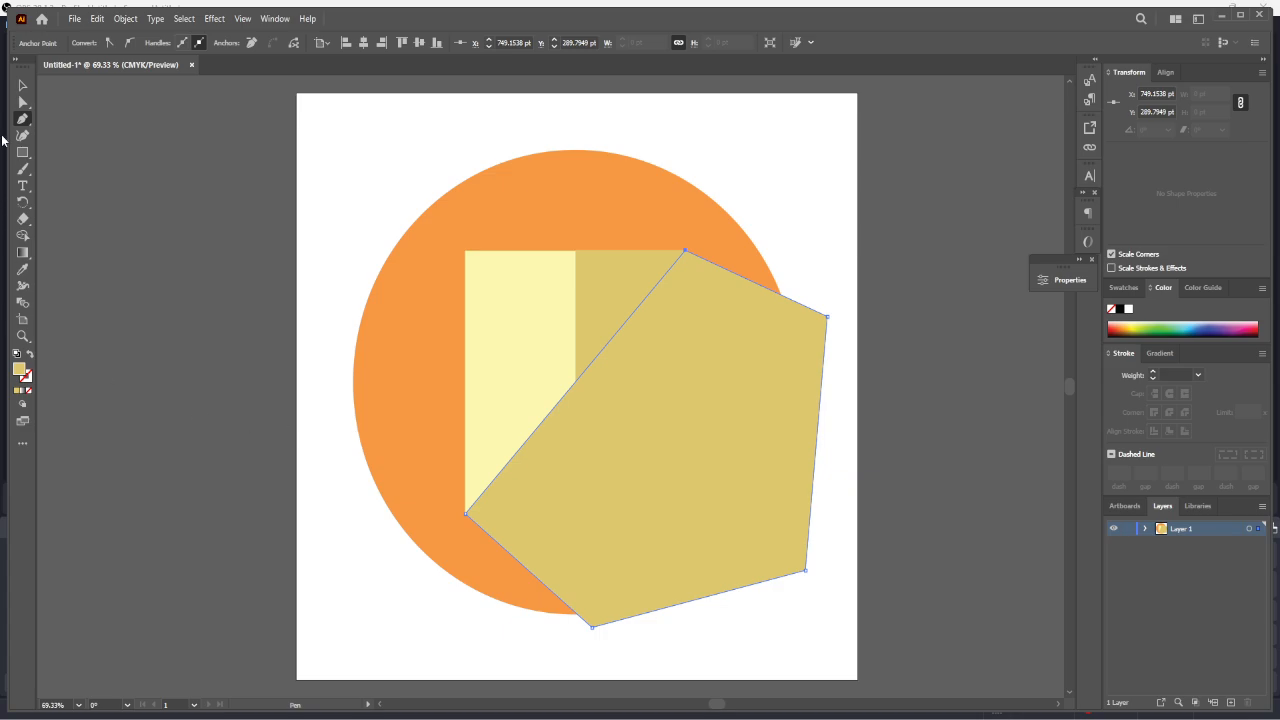
click(22, 85)
click(152, 205)
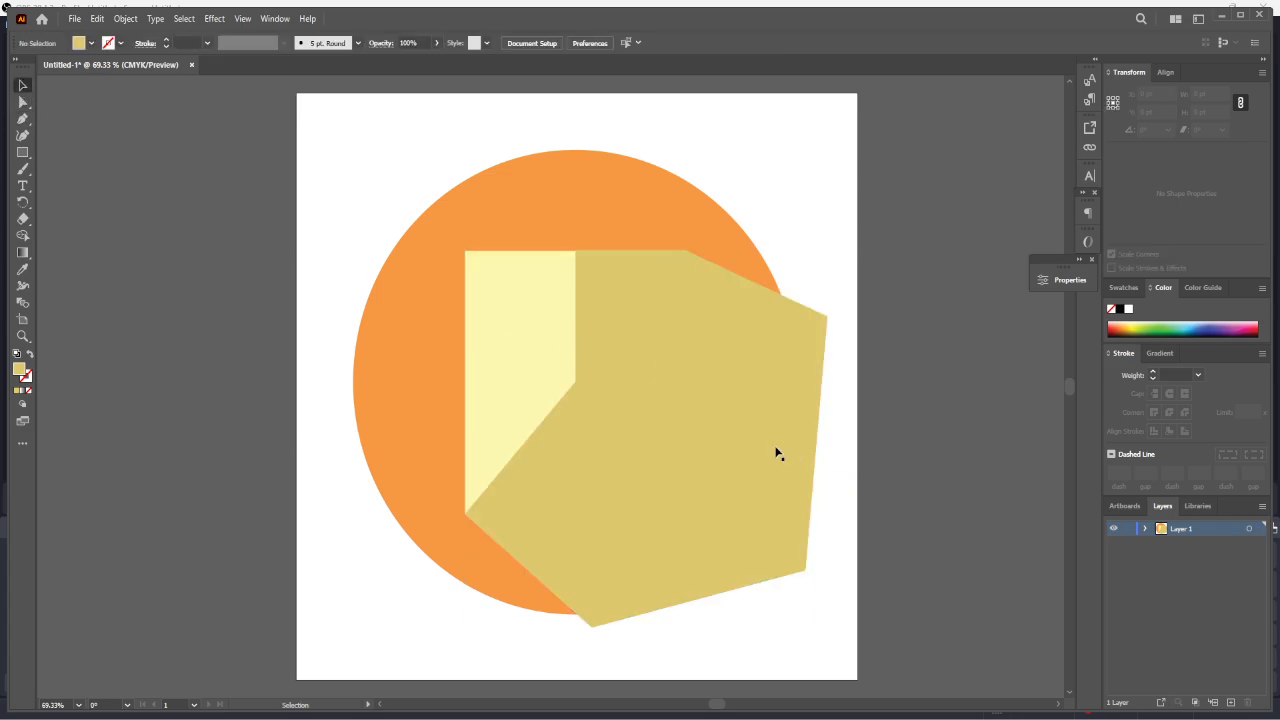
Fill the five-sided Pen shape with dark orange #cc6611, starting from the circle's sampled orange.
click(716, 421)
double_click(18, 369)
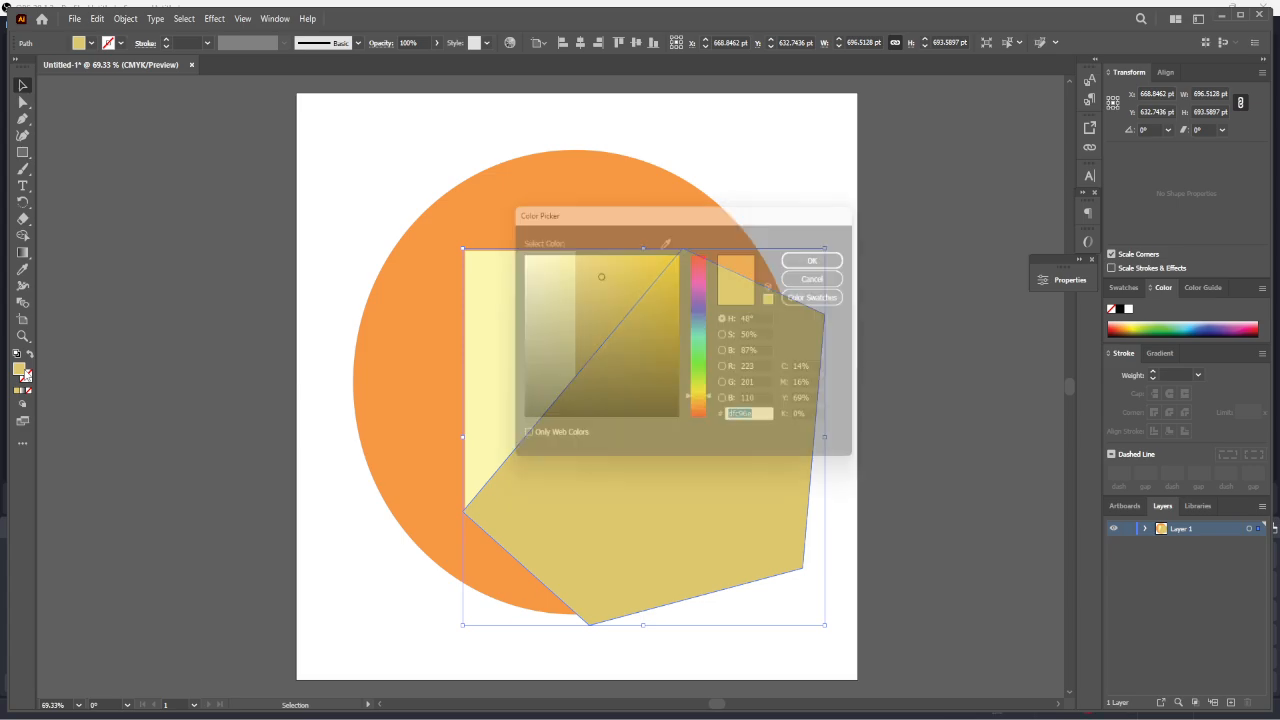
click(416, 349)
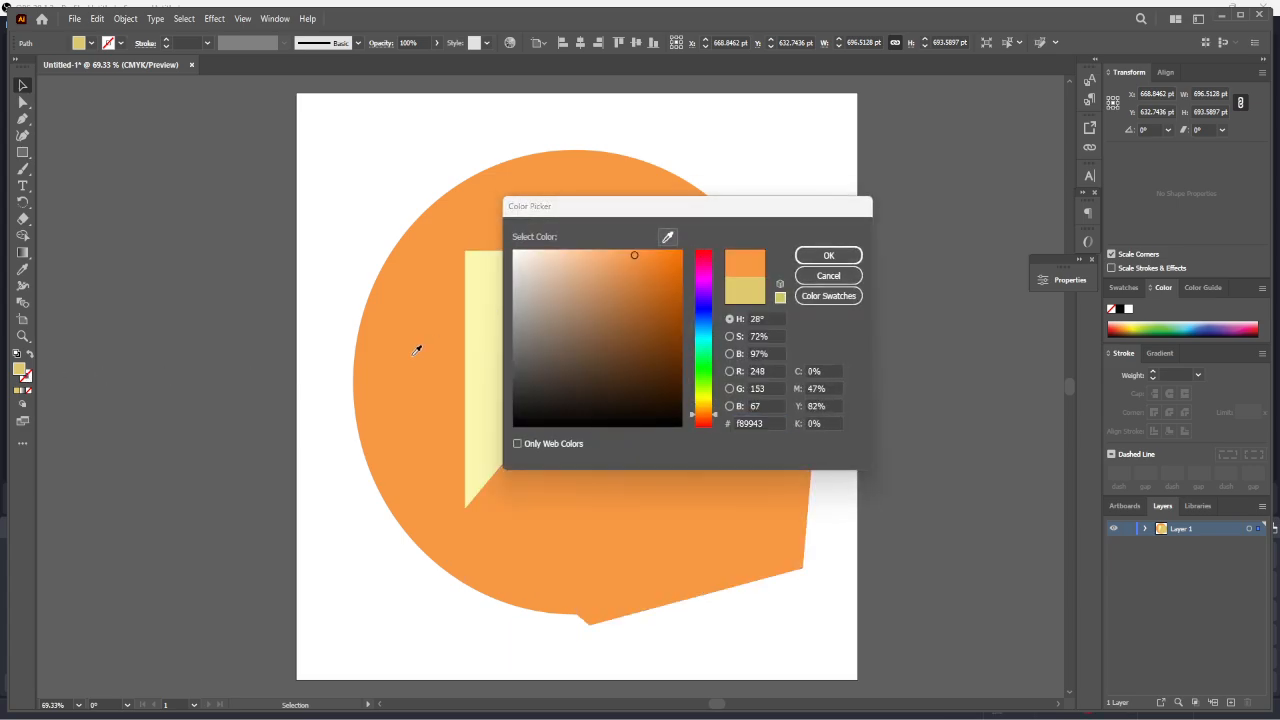
click(635, 260)
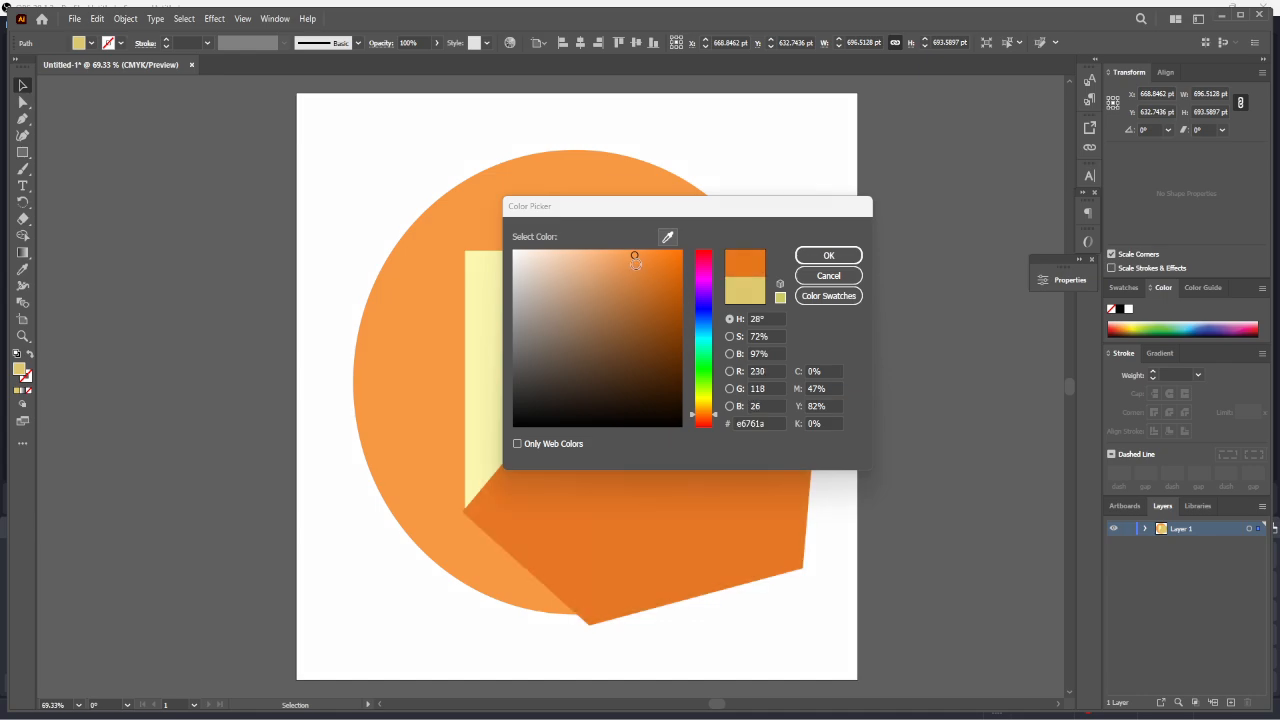
drag(649, 264, 659, 270)
click(667, 285)
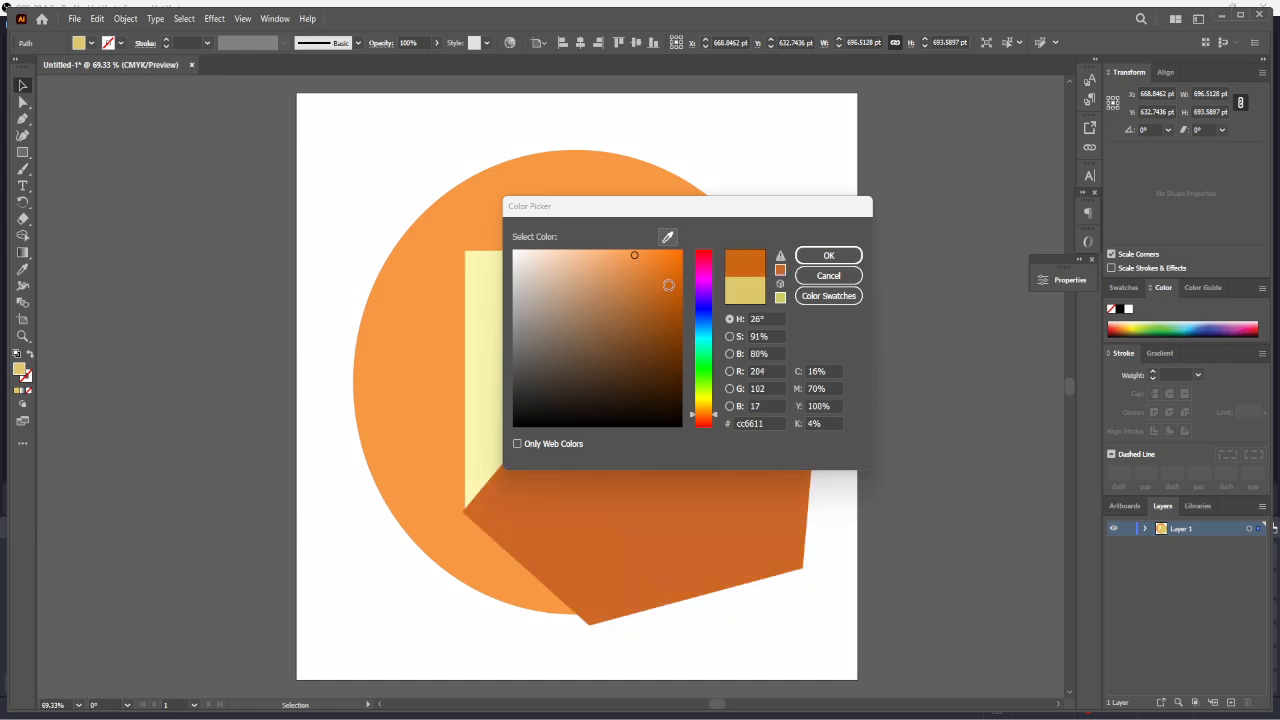
click(829, 256)
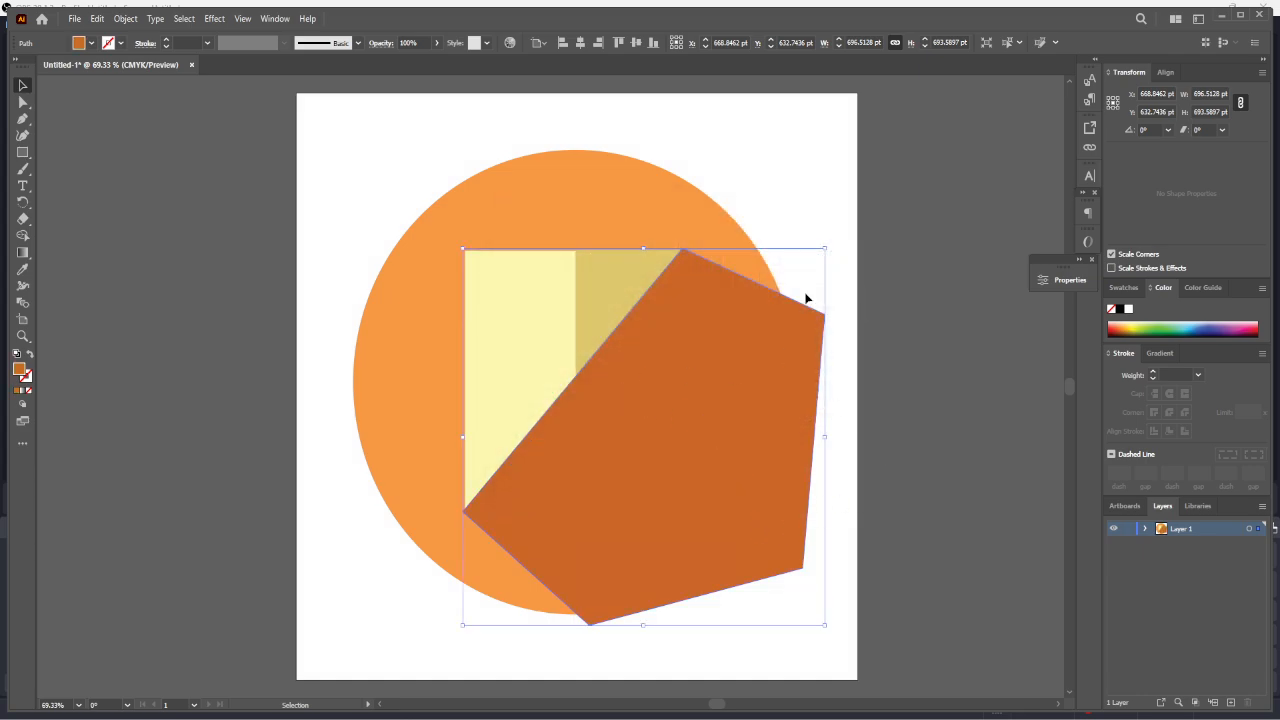
Trim off the part of the dark orange shape that extends outside the circle, using Shape Builder.
shift+click(729, 245)
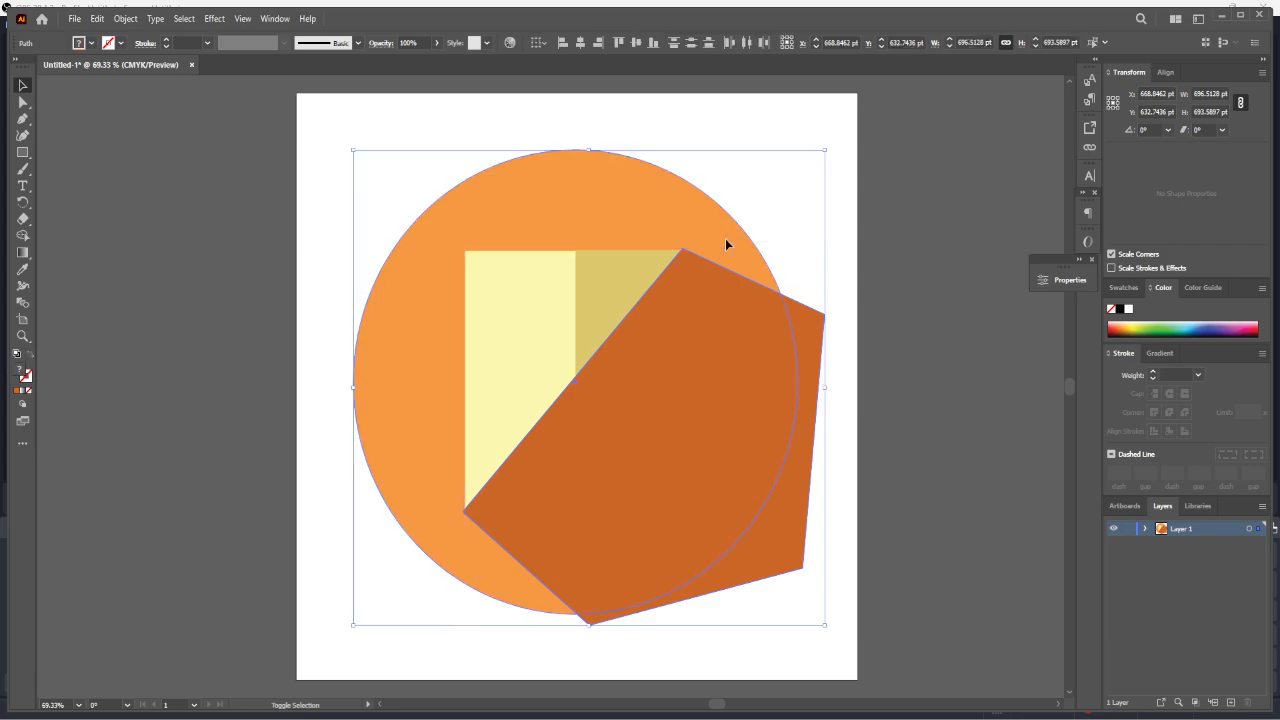
click(21, 237)
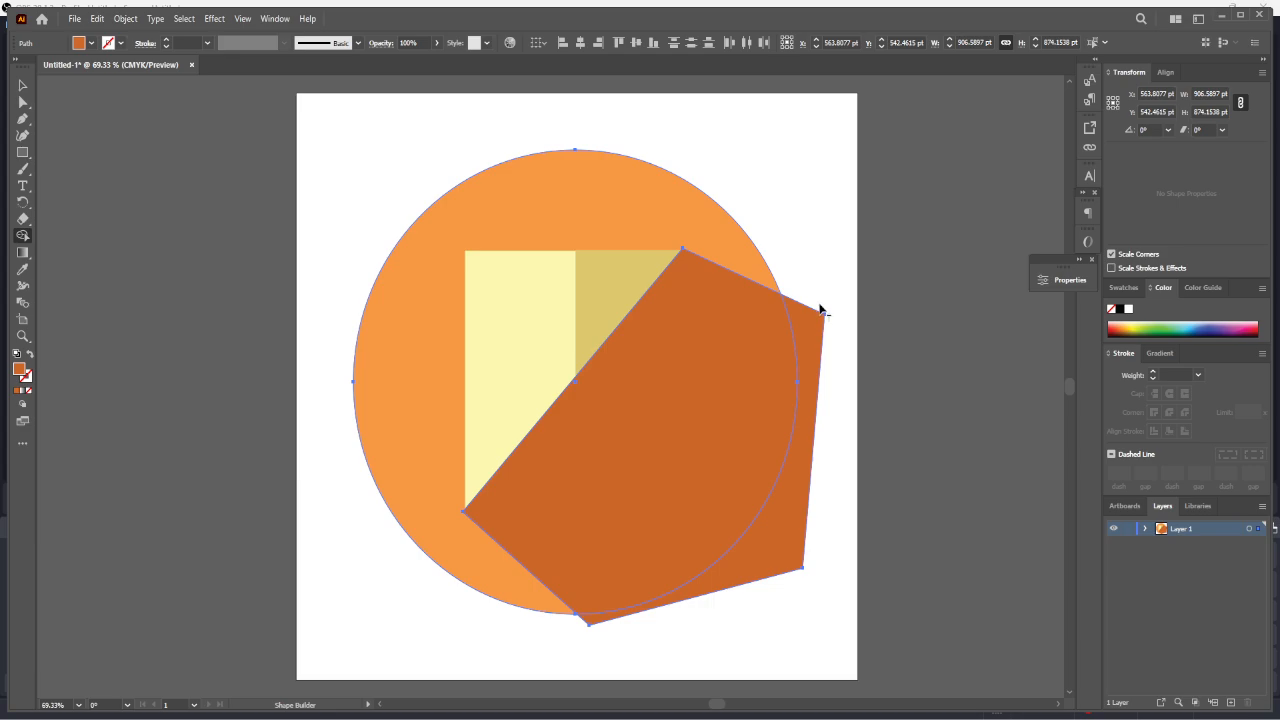
click(826, 336)
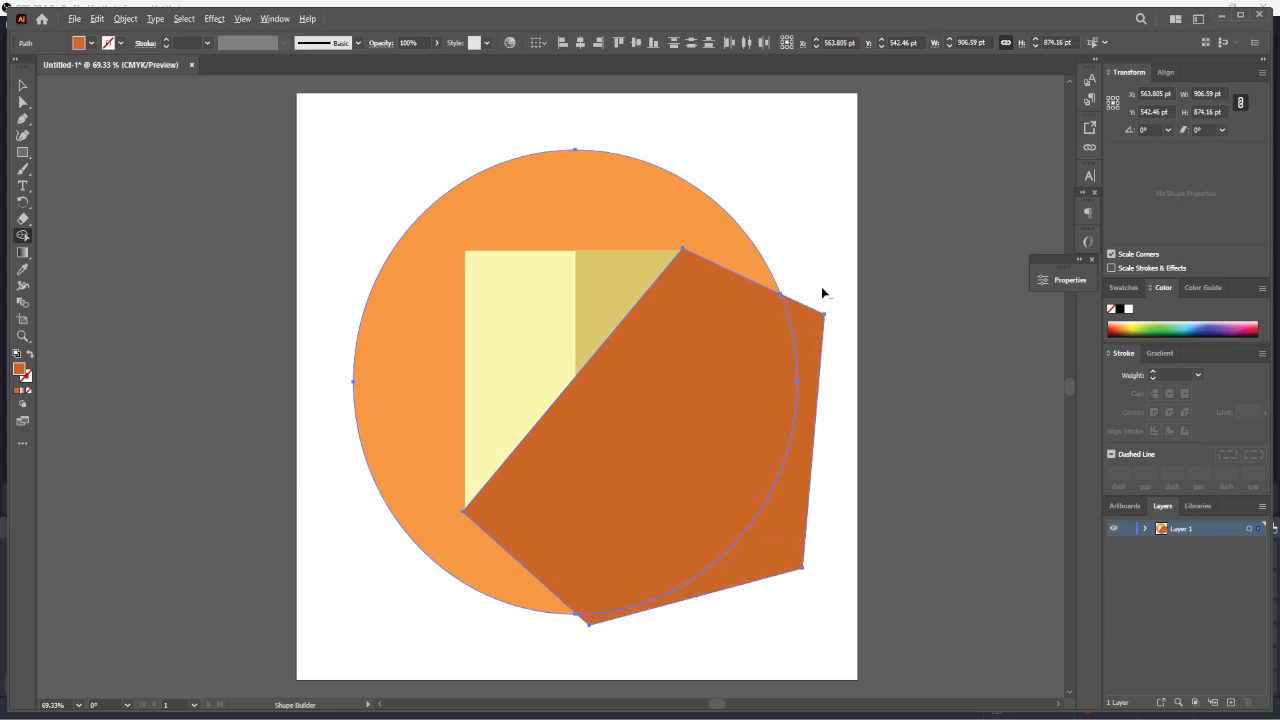
alt+click(817, 323)
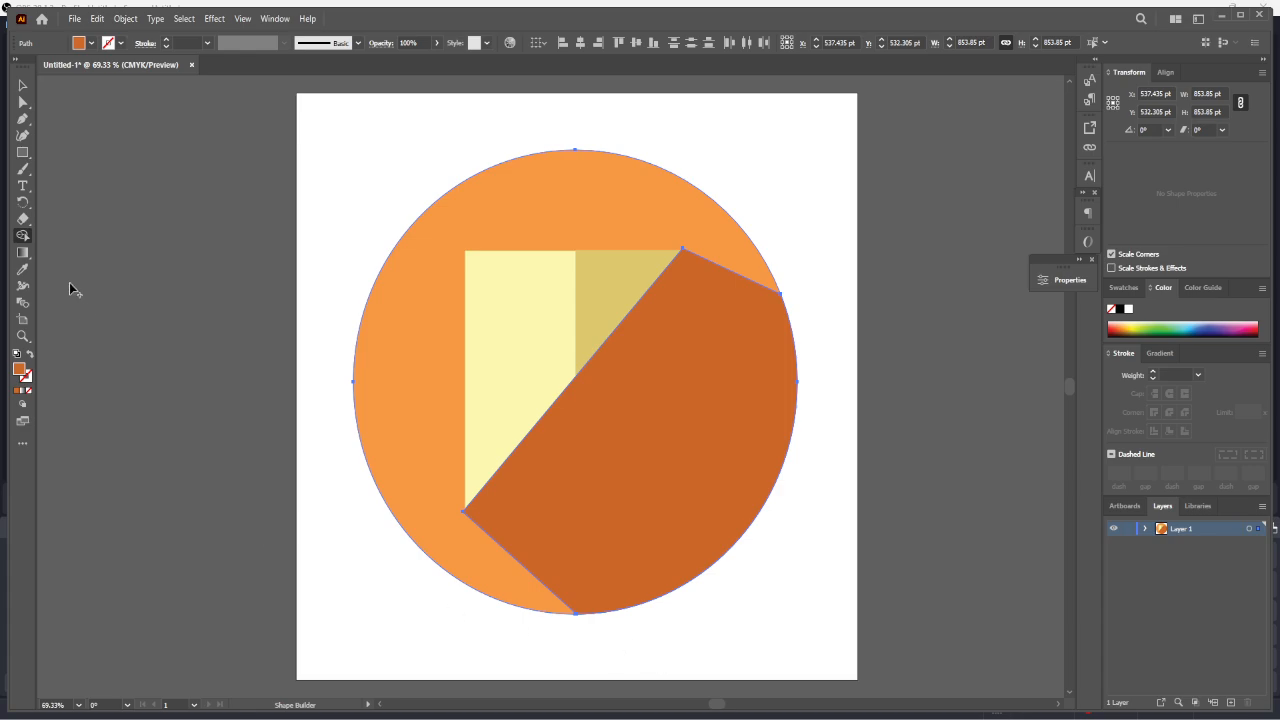
click(22, 86)
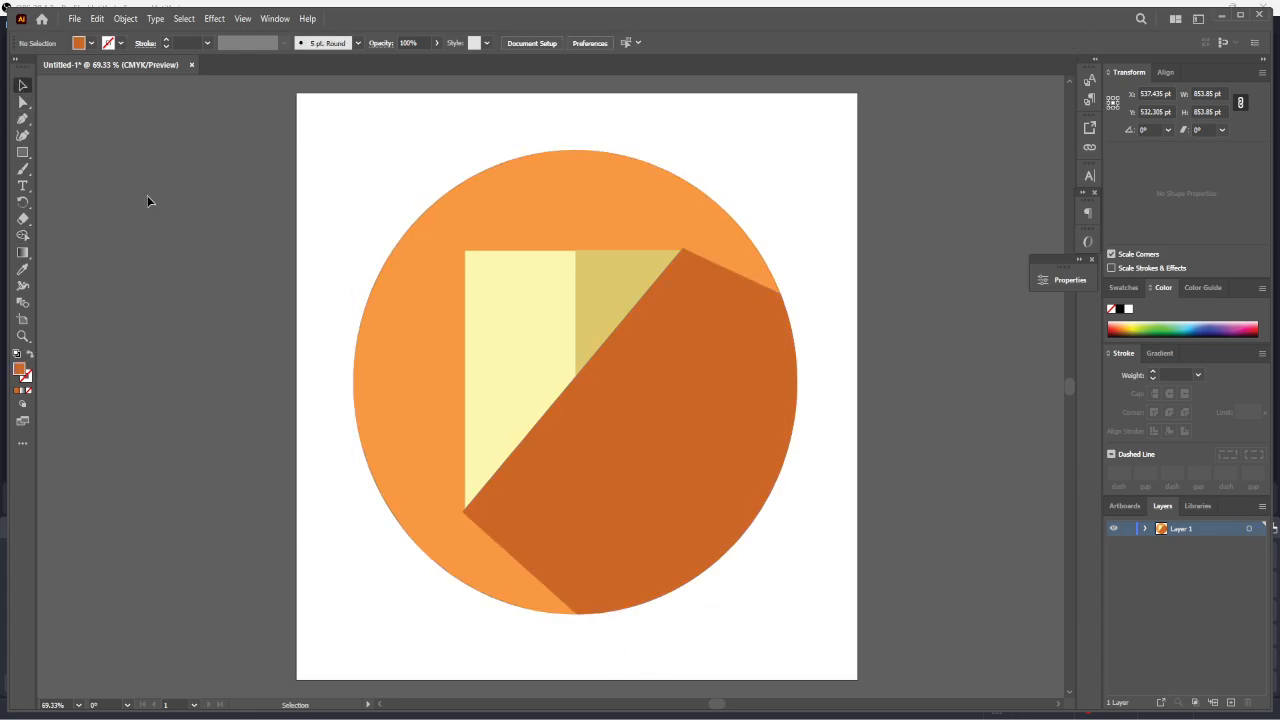
Send the dark orange shape backward so it sits behind the yellow rectangles as their shadow.
right_click(698, 463)
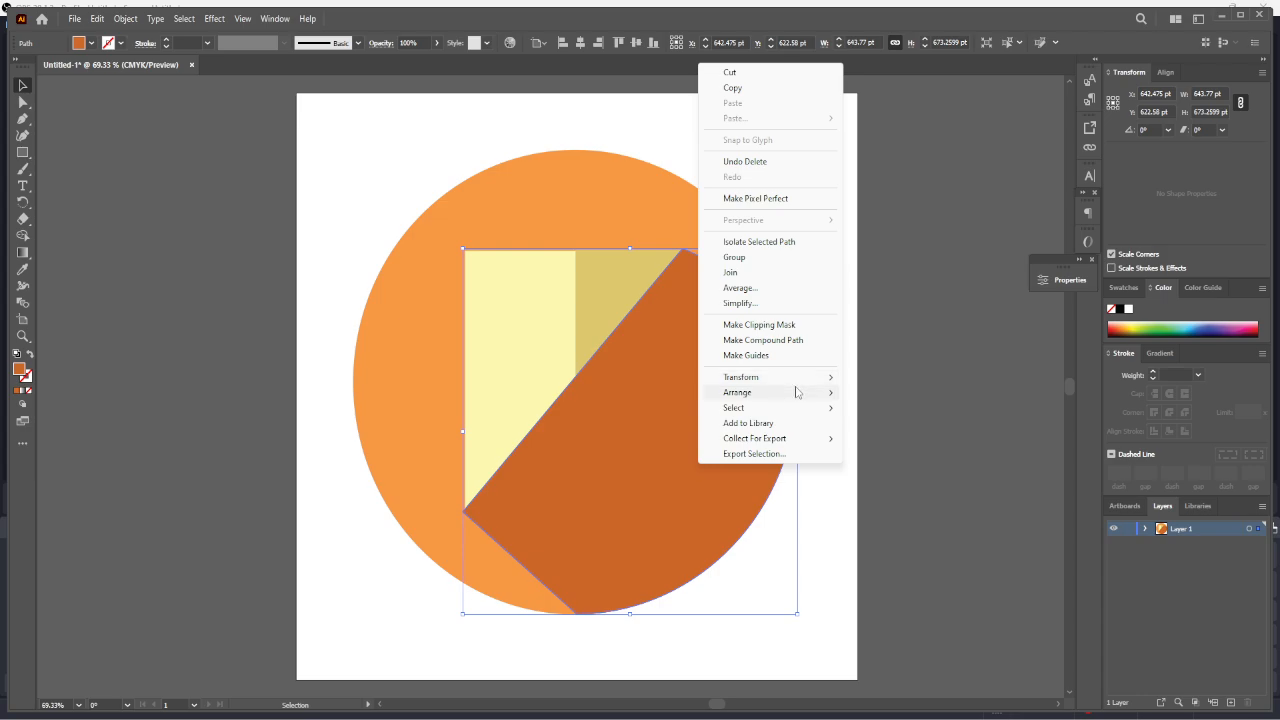
mouse_move(800, 392)
click(900, 412)
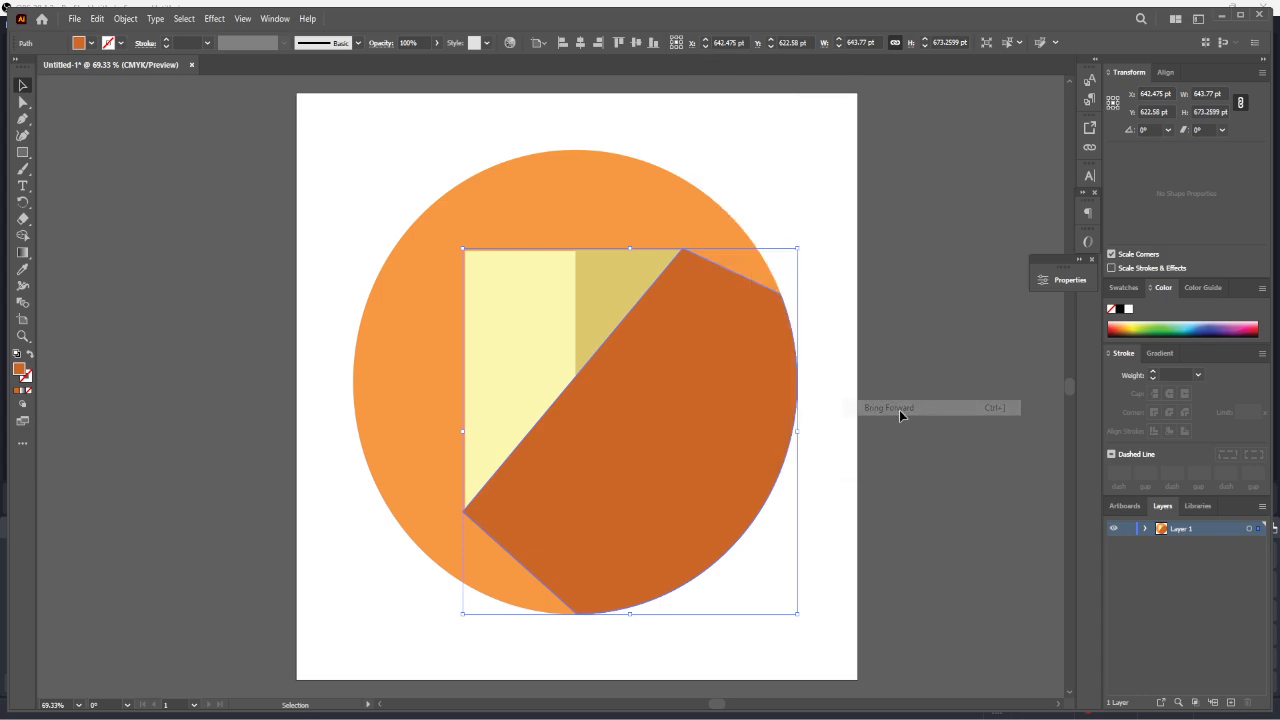
right_click(700, 384)
mouse_move(754, 636)
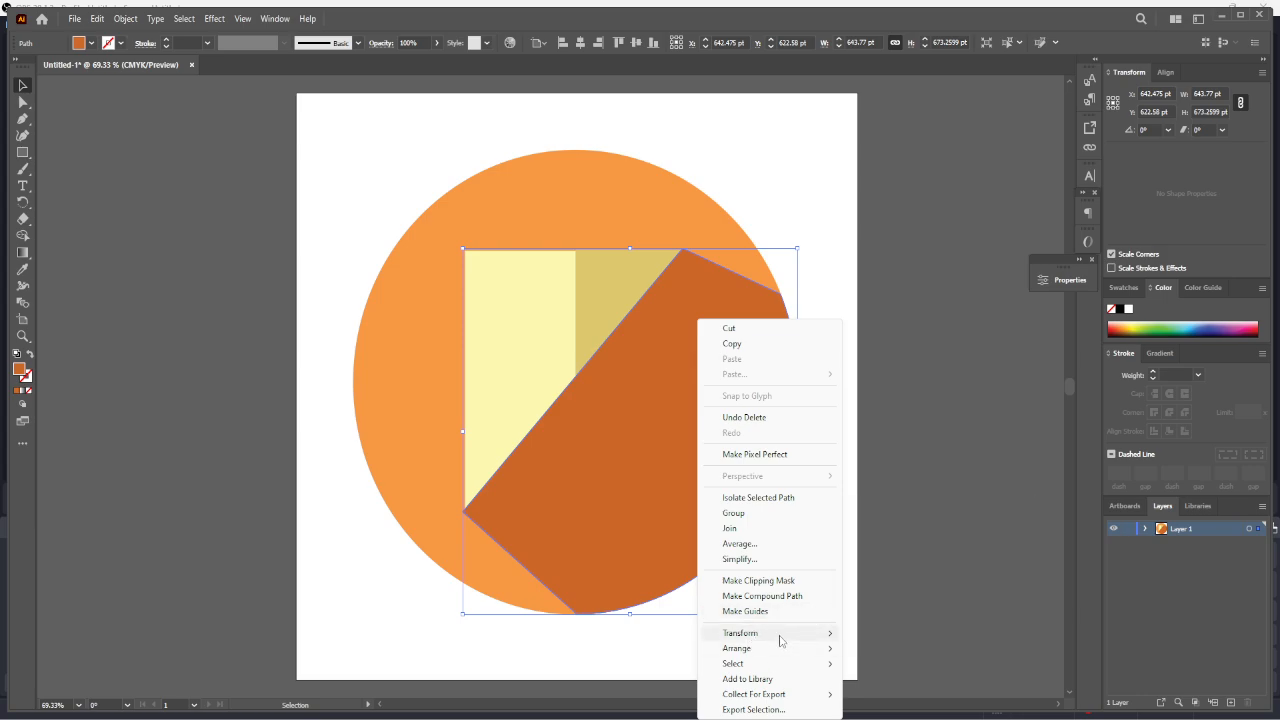
mouse_move(786, 652)
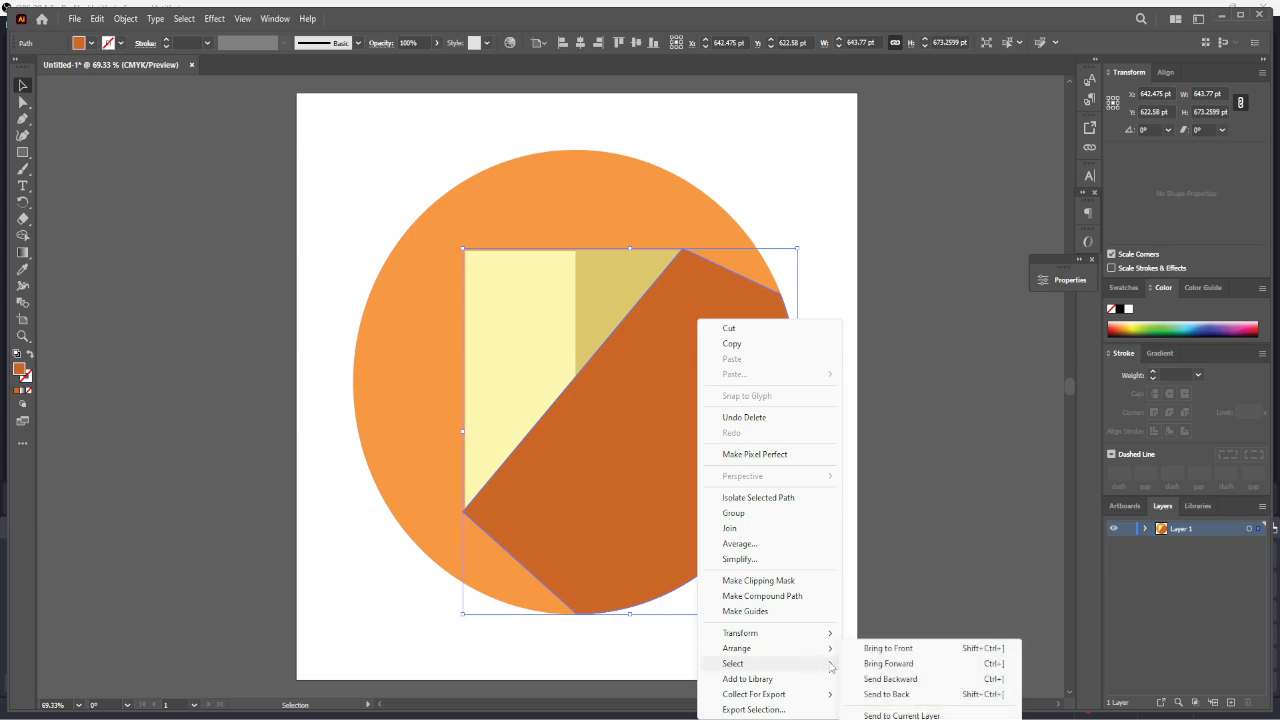
click(890, 679)
click(948, 507)
click(753, 446)
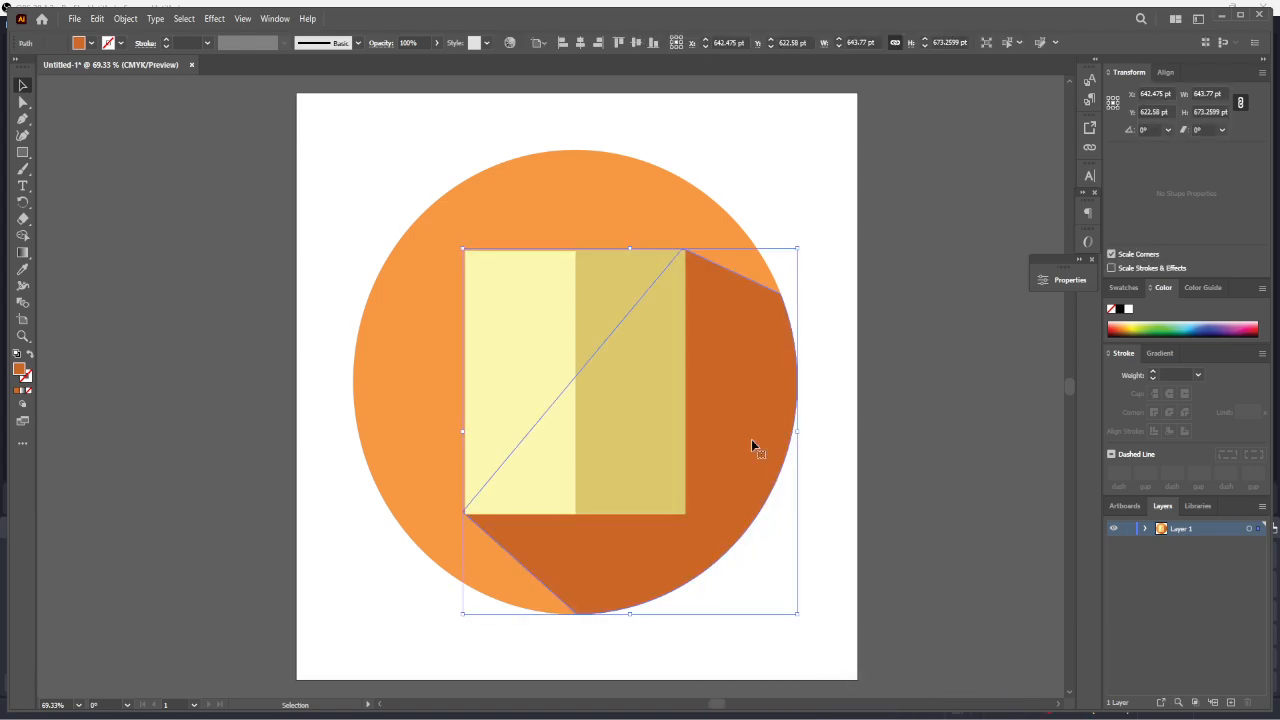
Move the shadow's two inner anchor points onto the yellow rectangles' lower-left and upper-right corners with the Curvature tool.
click(22, 118)
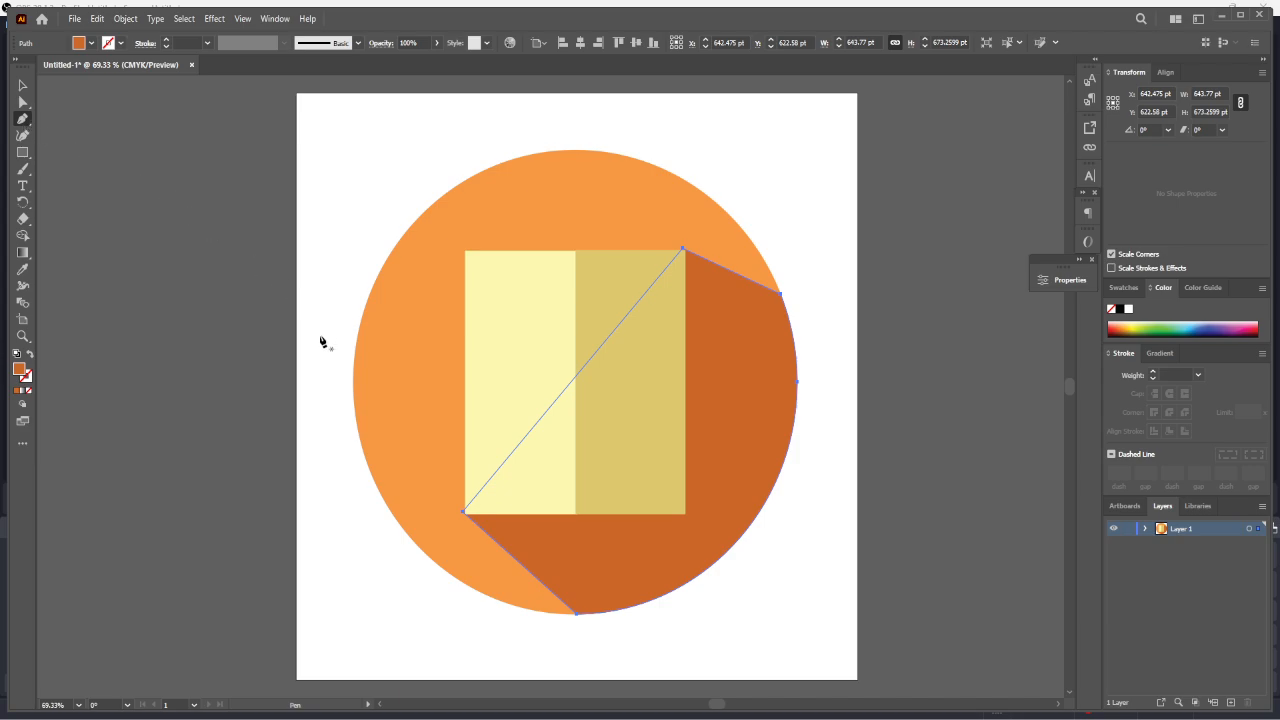
click(22, 135)
drag(462, 511, 466, 514)
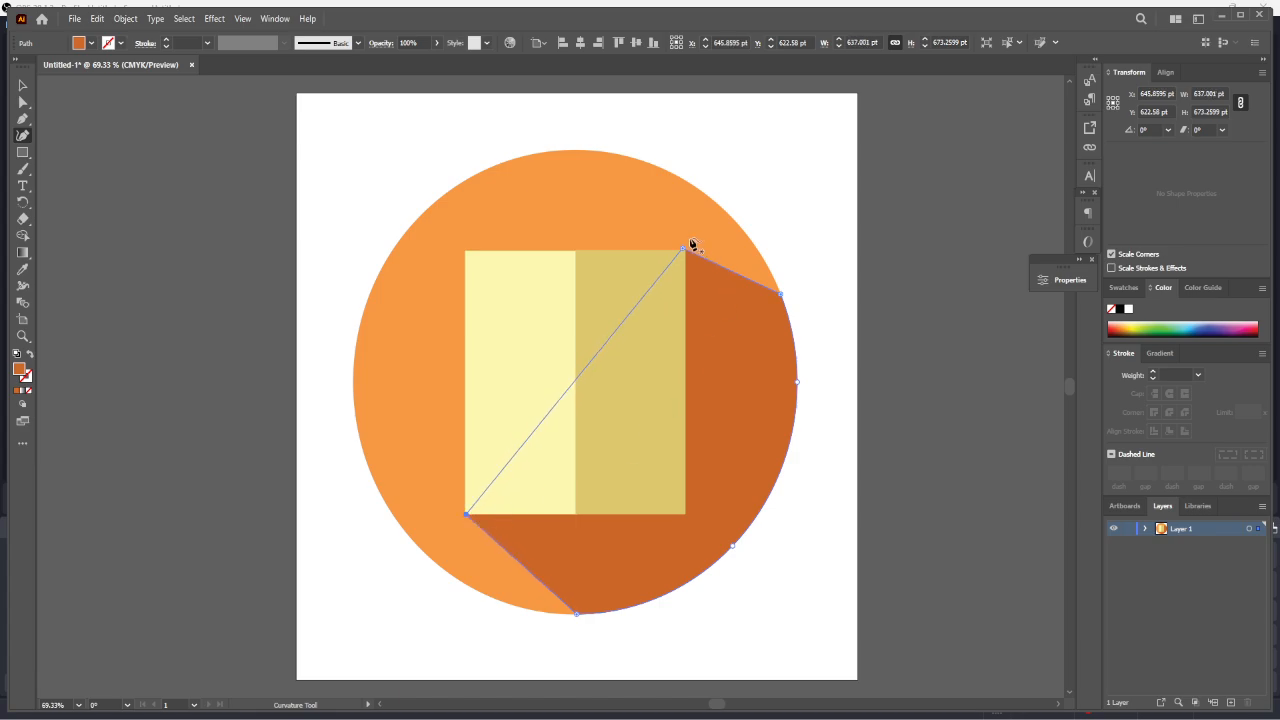
drag(679, 248, 685, 253)
click(140, 329)
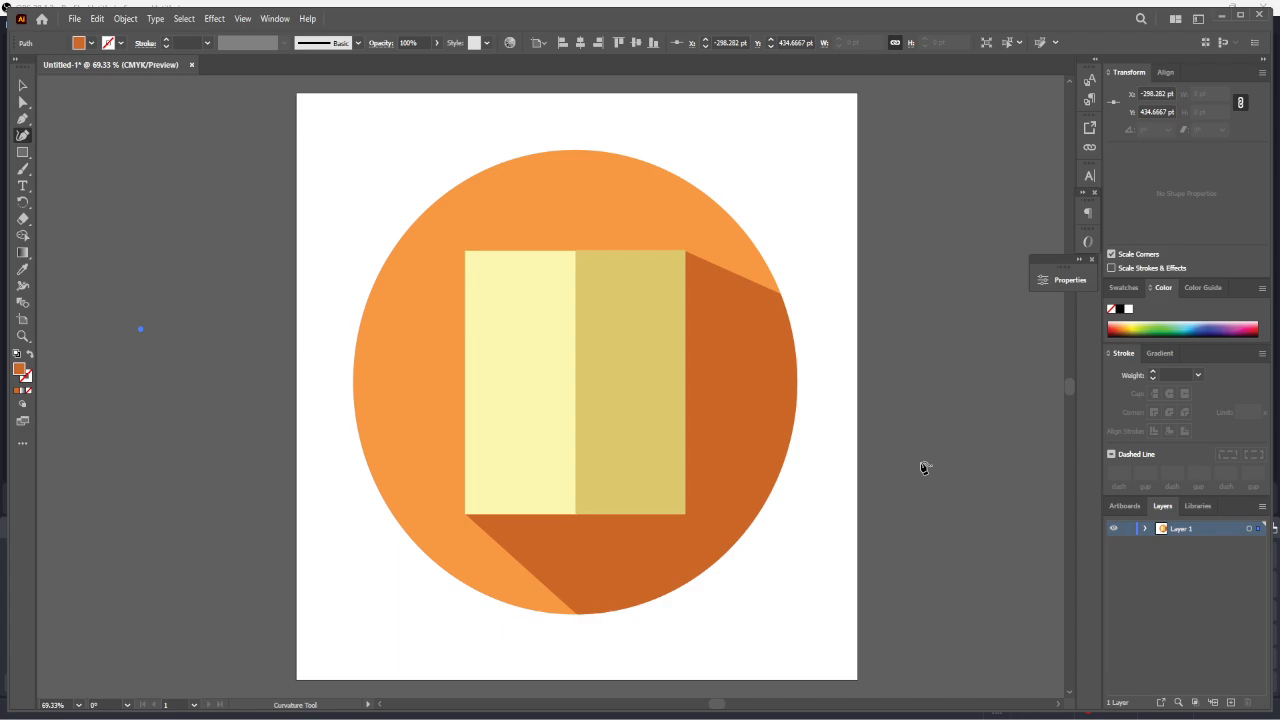
key(Escape)
Draw a straight horizontal line about 326 pt long across the upper part of the yellow rectangles with the Pen tool.
click(27, 118)
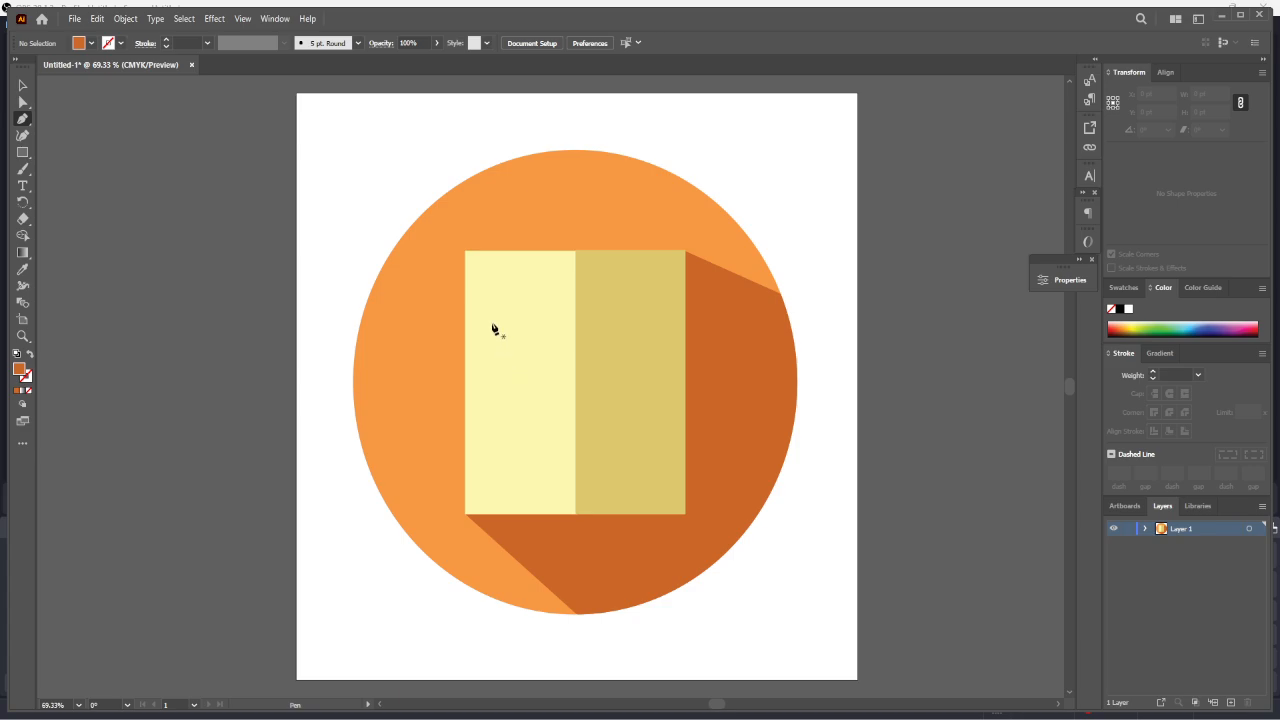
click(485, 296)
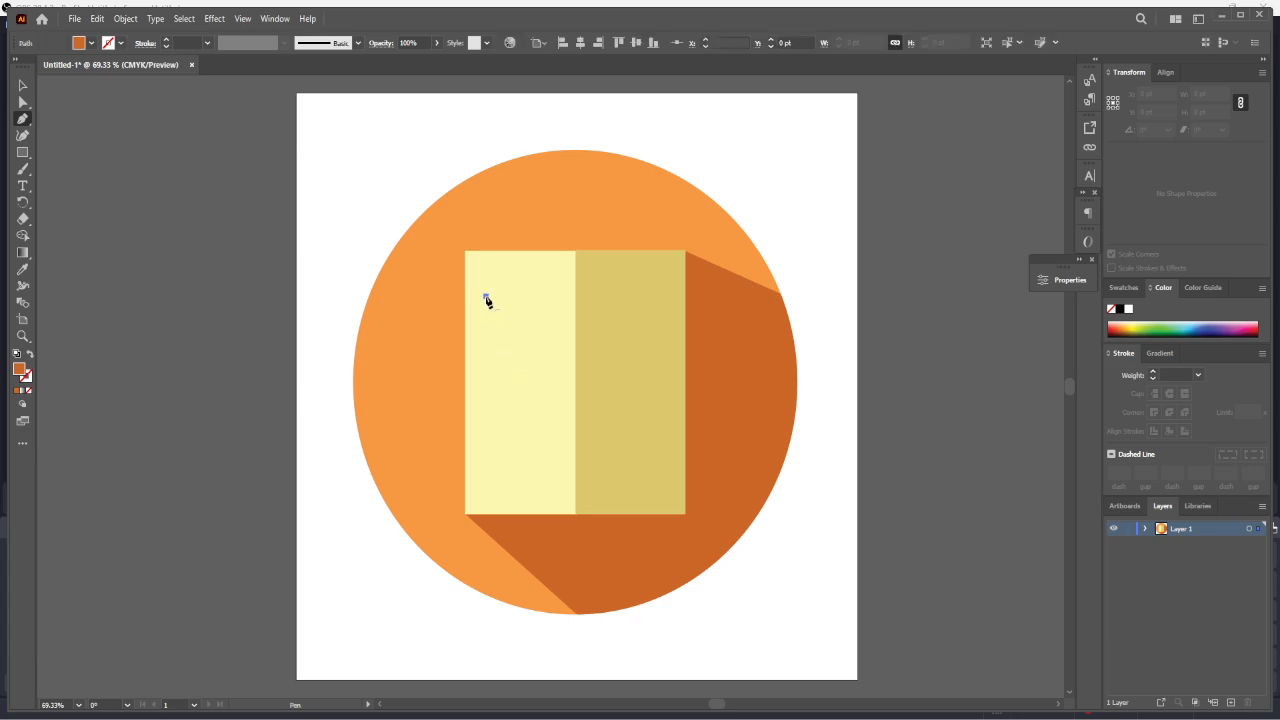
click(654, 296)
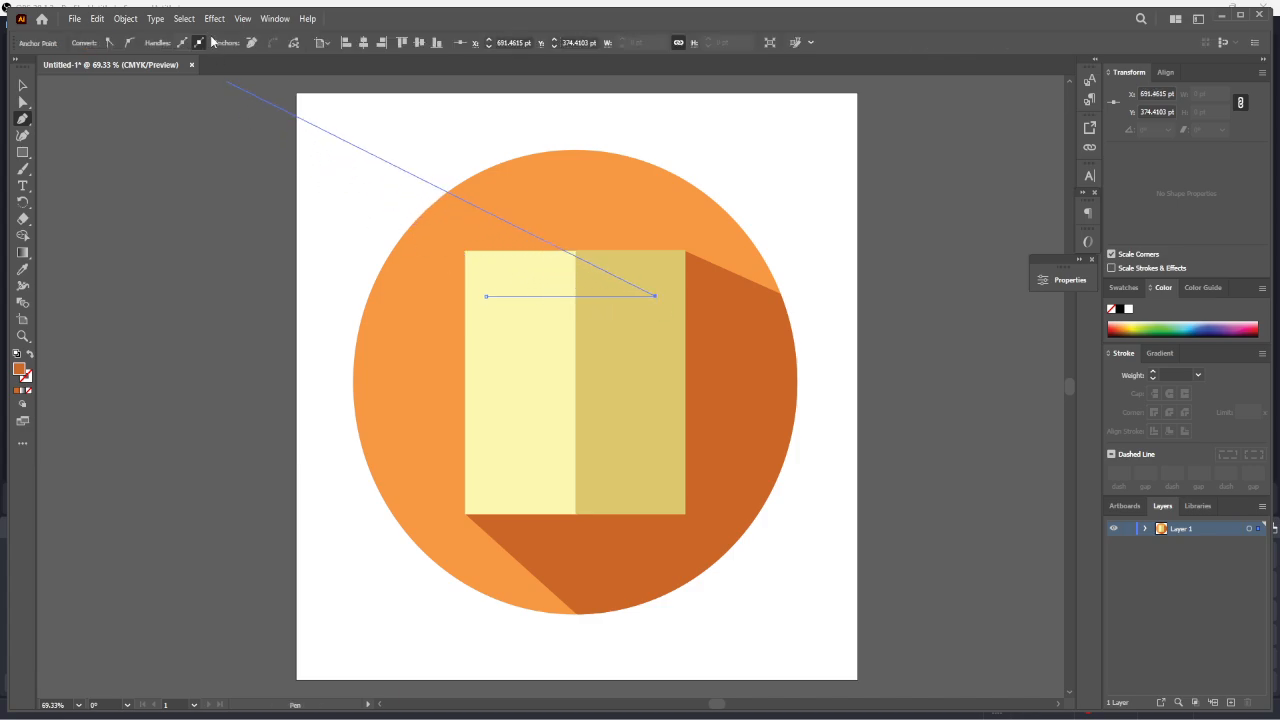
click(20, 86)
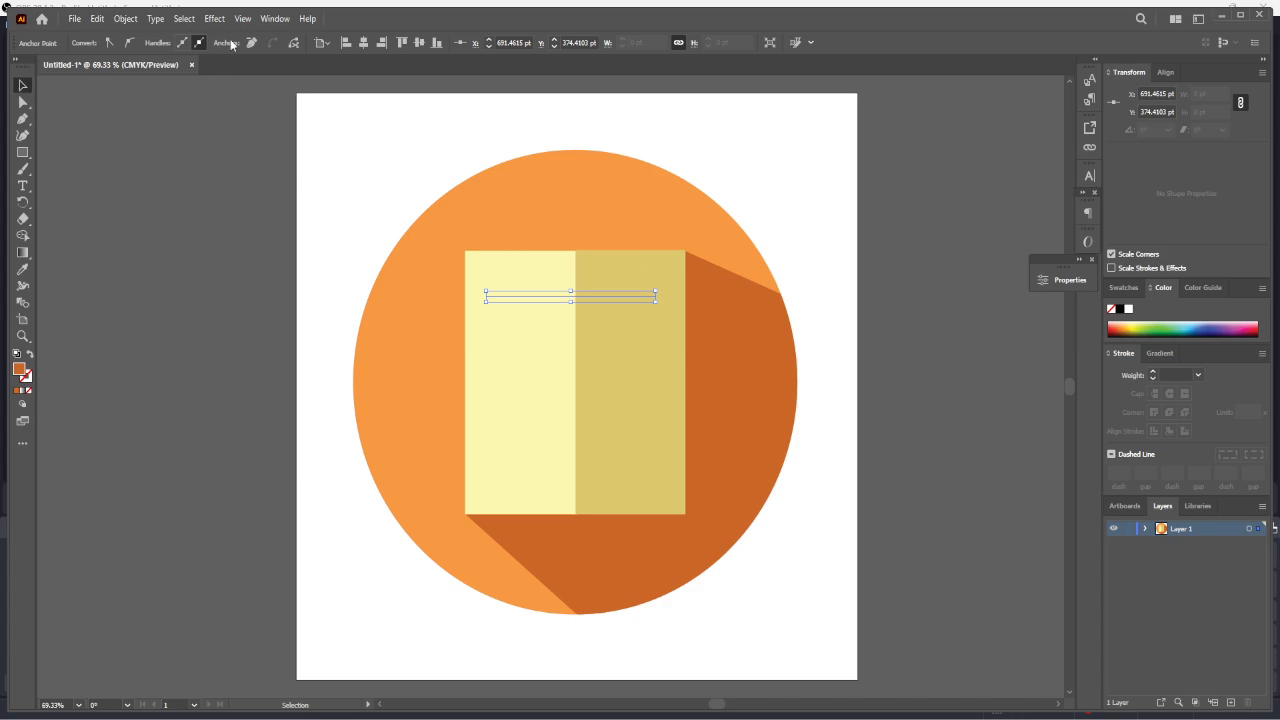
click(128, 186)
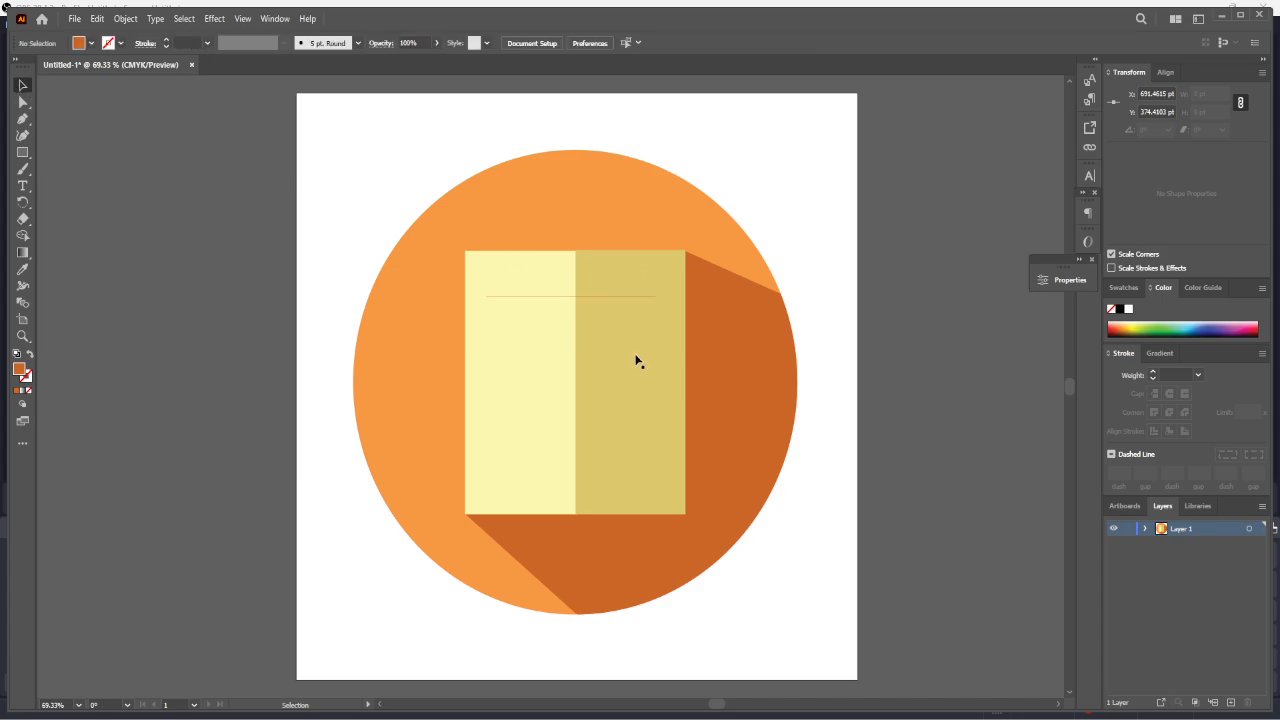
Try CMYK Blue as the horizontal line's fill, and set the fill to None.
click(570, 301)
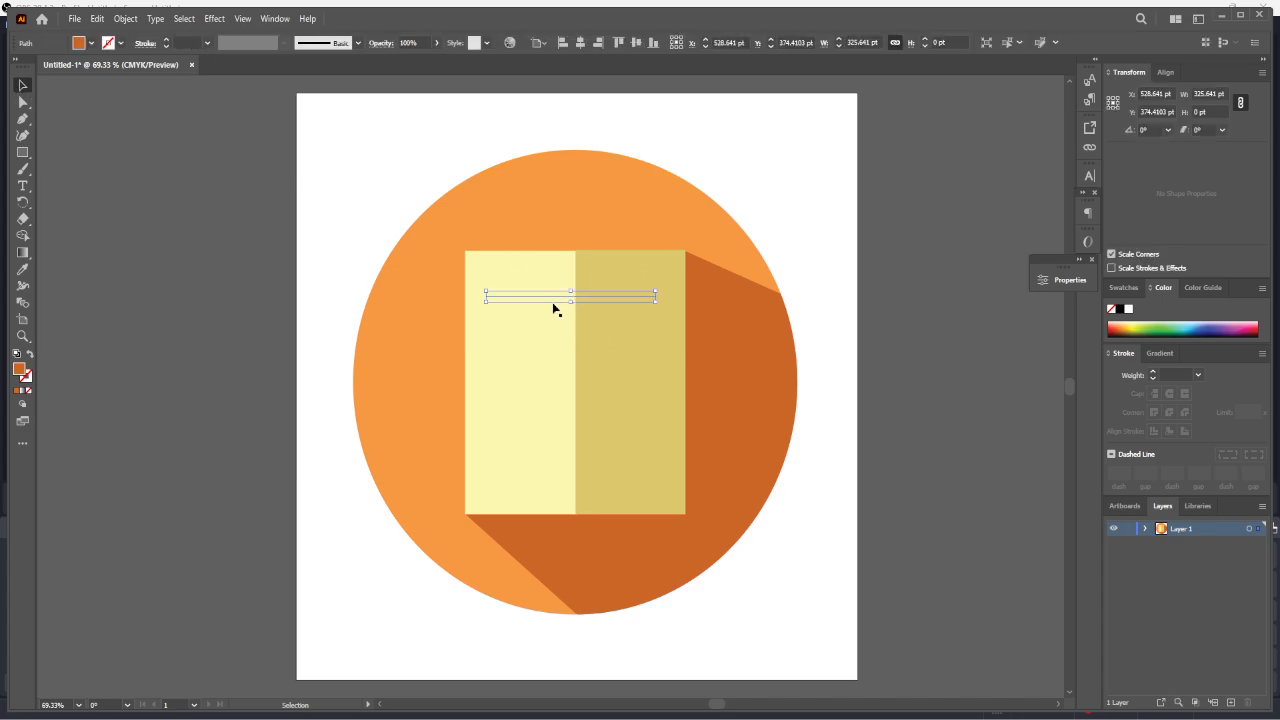
click(207, 43)
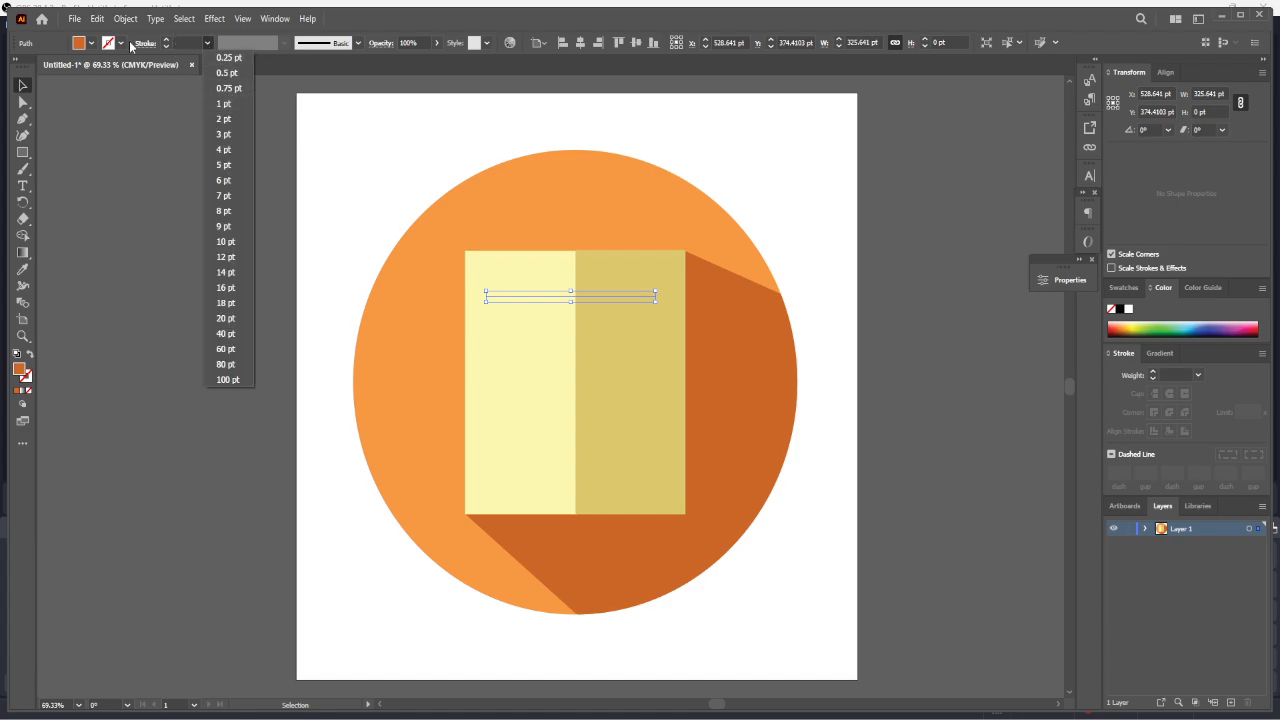
click(92, 44)
click(92, 44)
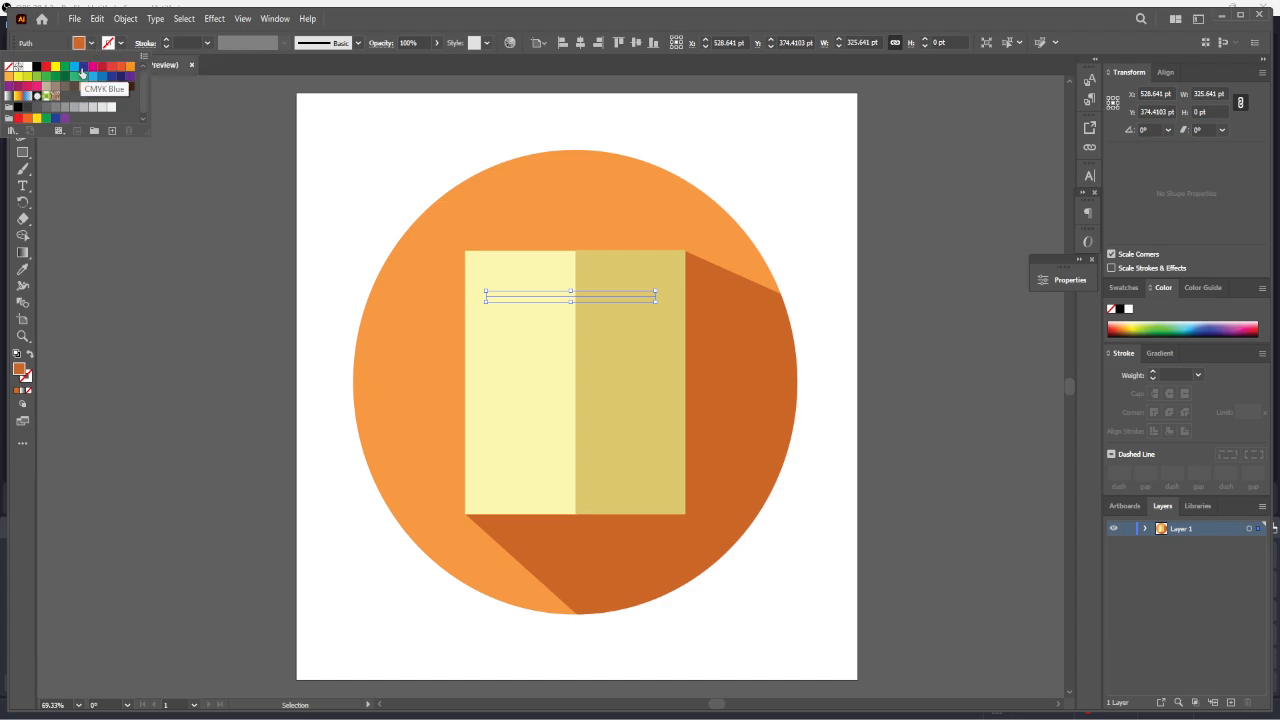
click(83, 68)
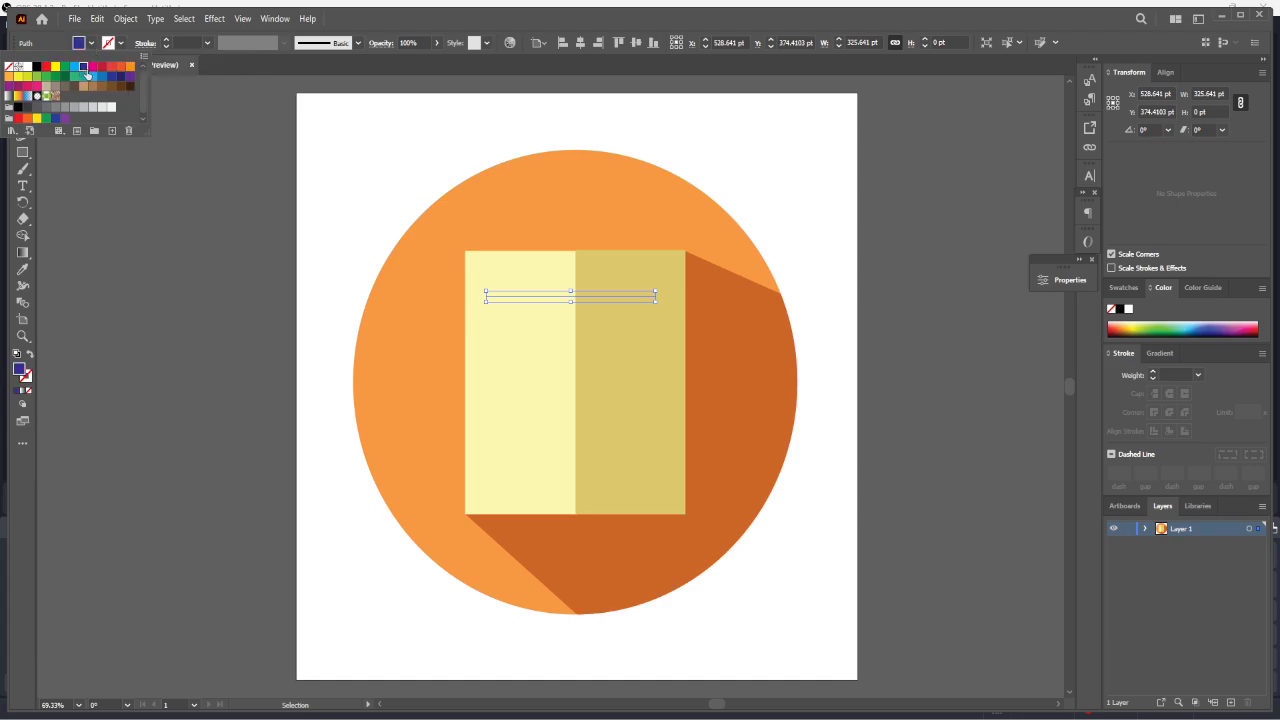
click(119, 80)
click(90, 44)
click(9, 66)
Set the horizontal line's stroke colour to CMYK Blue.
click(121, 43)
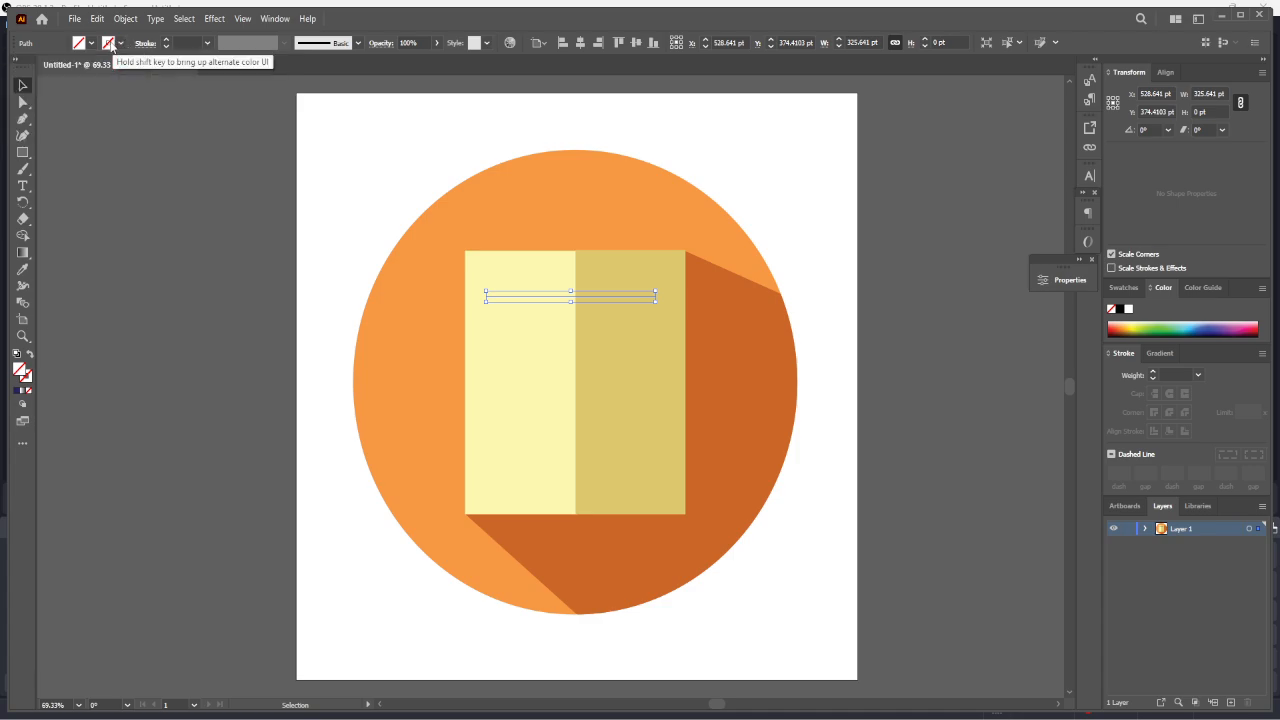
click(121, 43)
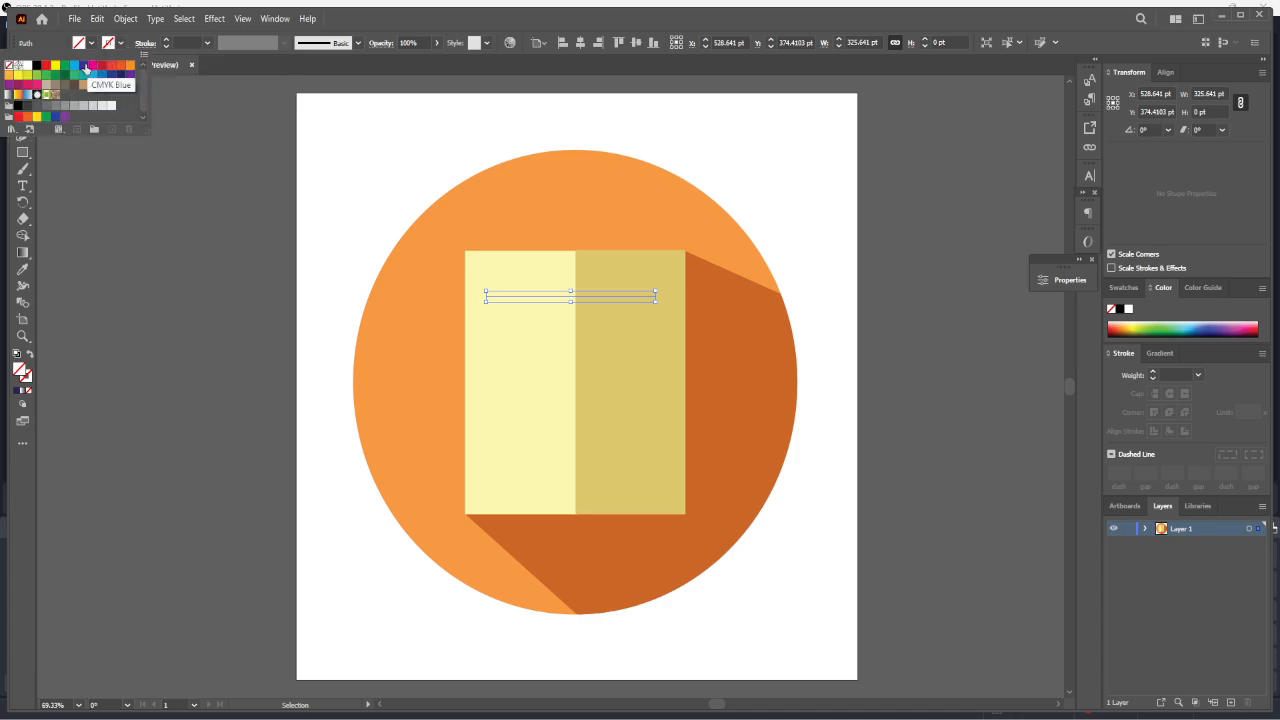
click(84, 66)
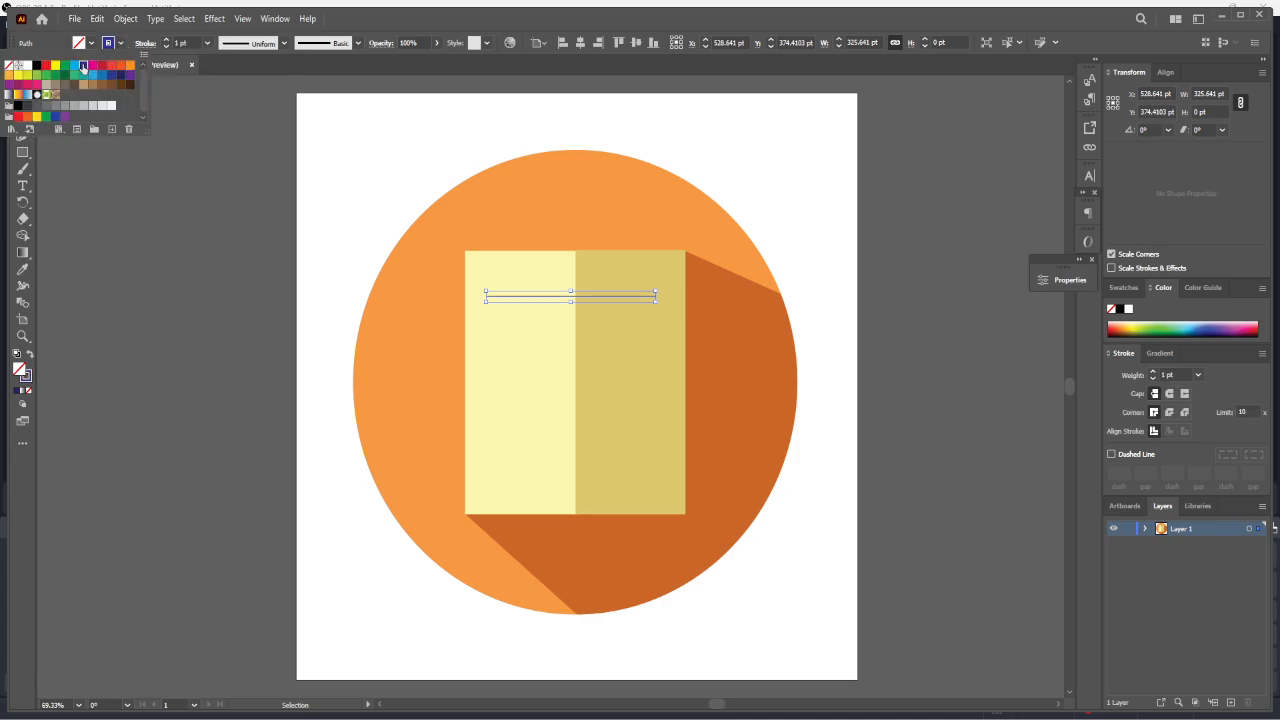
Set the horizontal line's stroke weight to 6 pt and give it round caps.
click(206, 44)
click(207, 44)
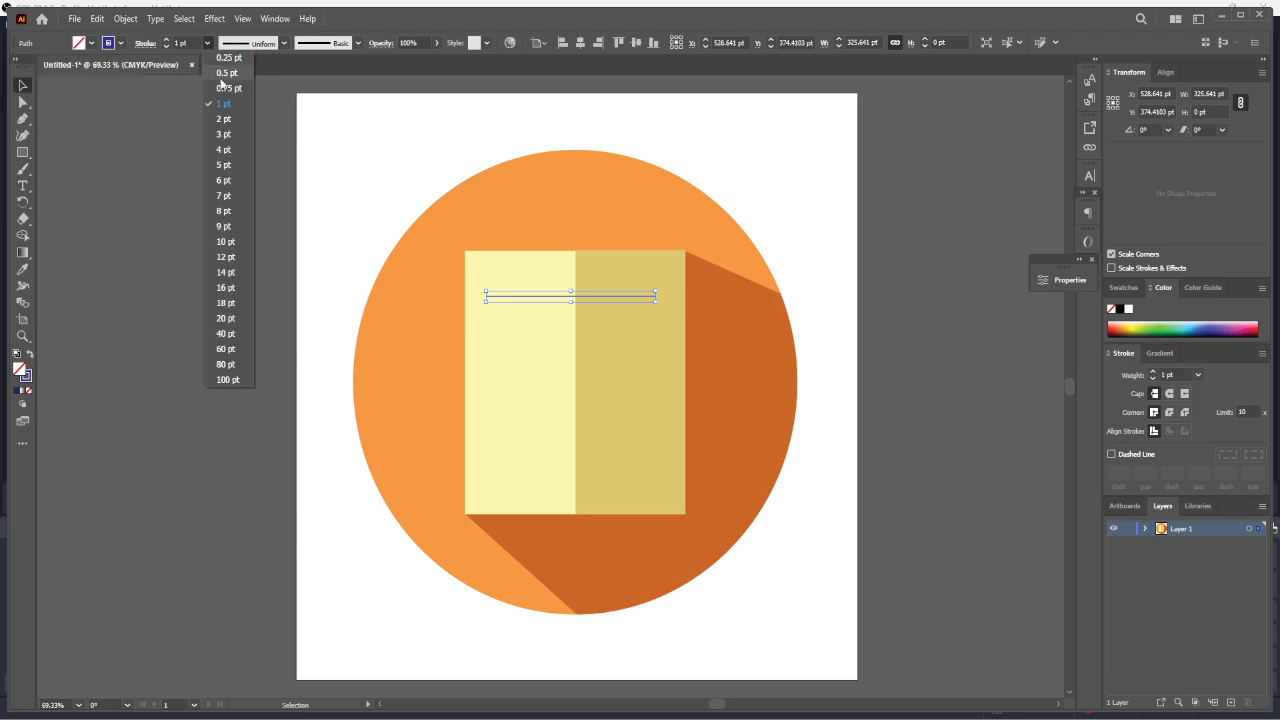
click(229, 119)
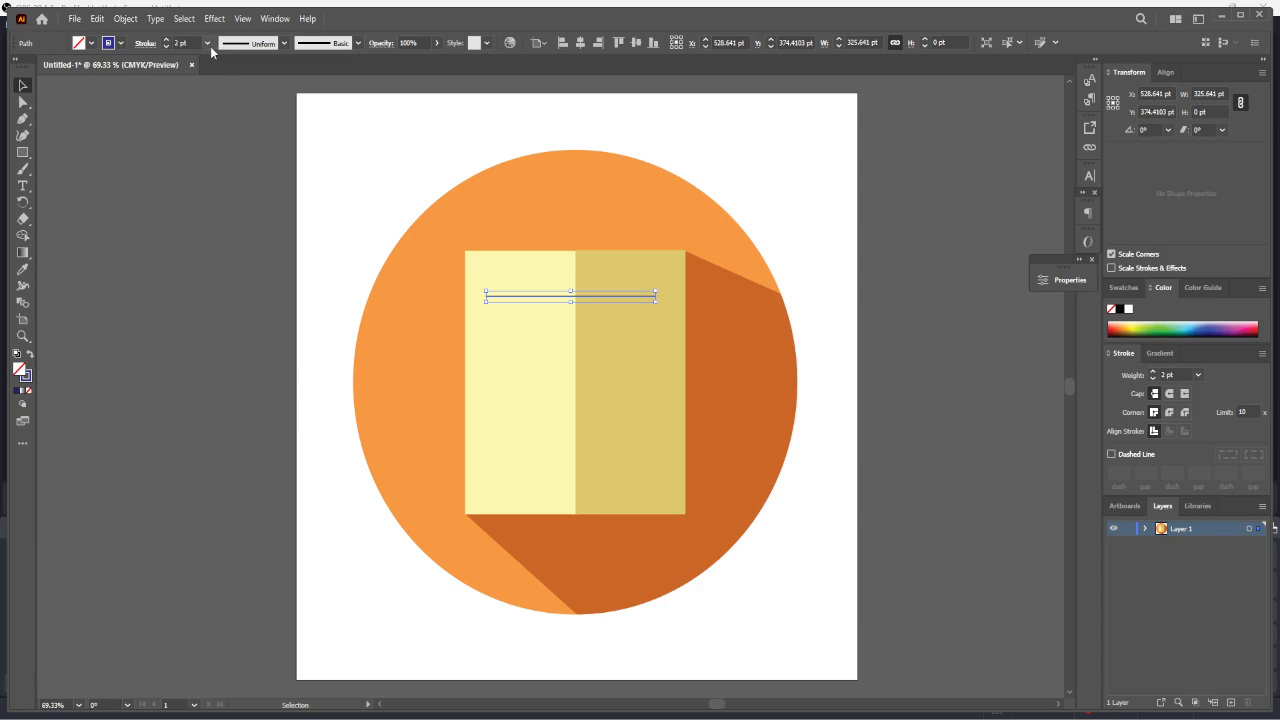
click(207, 43)
click(224, 165)
click(207, 43)
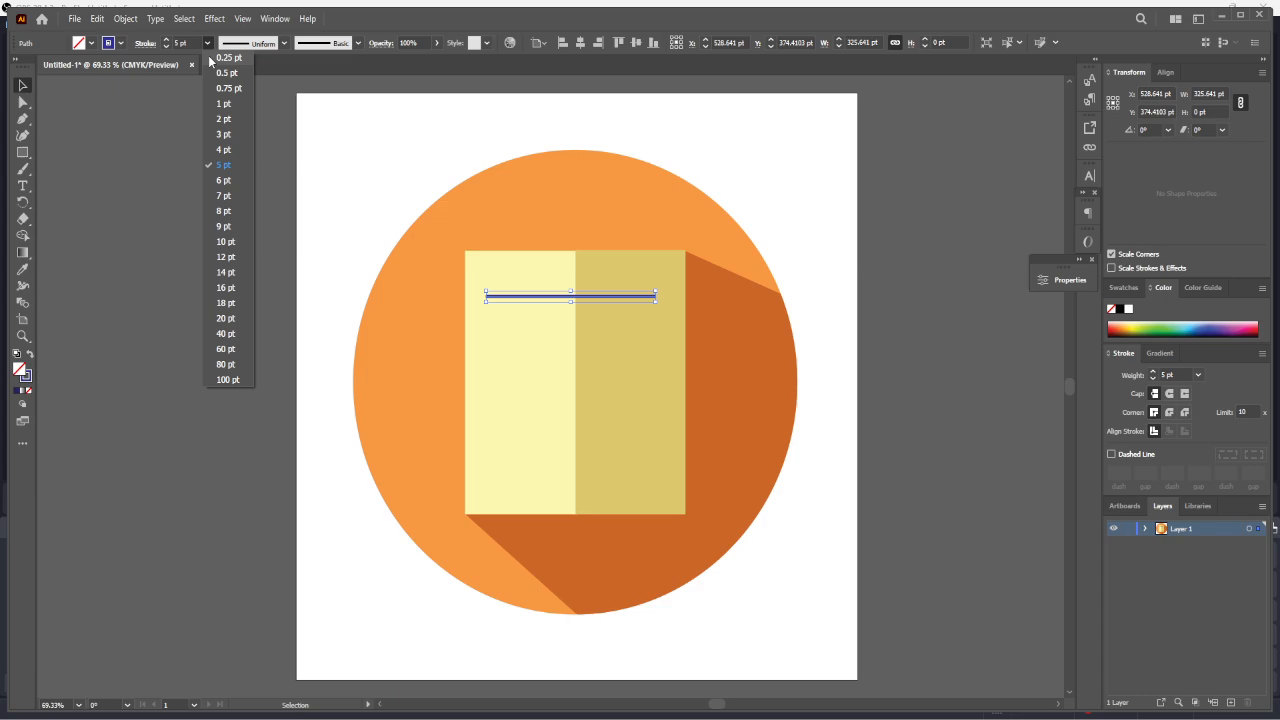
click(224, 180)
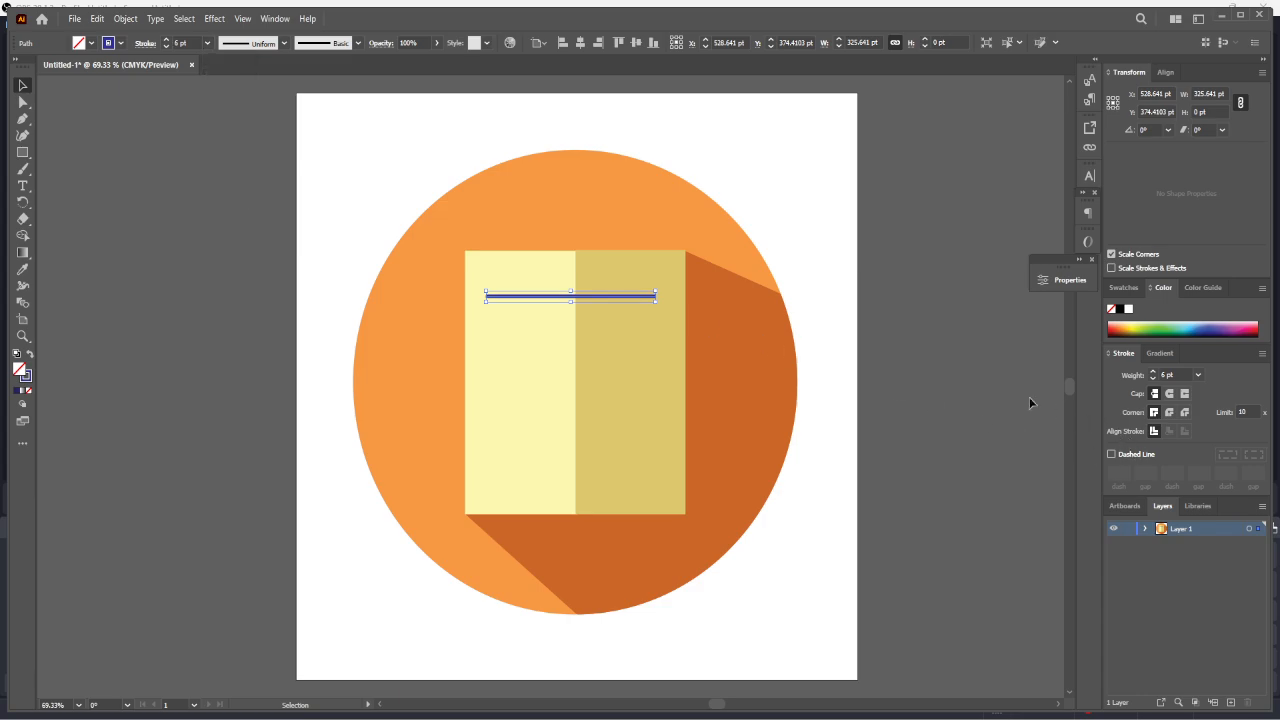
click(1169, 393)
click(146, 168)
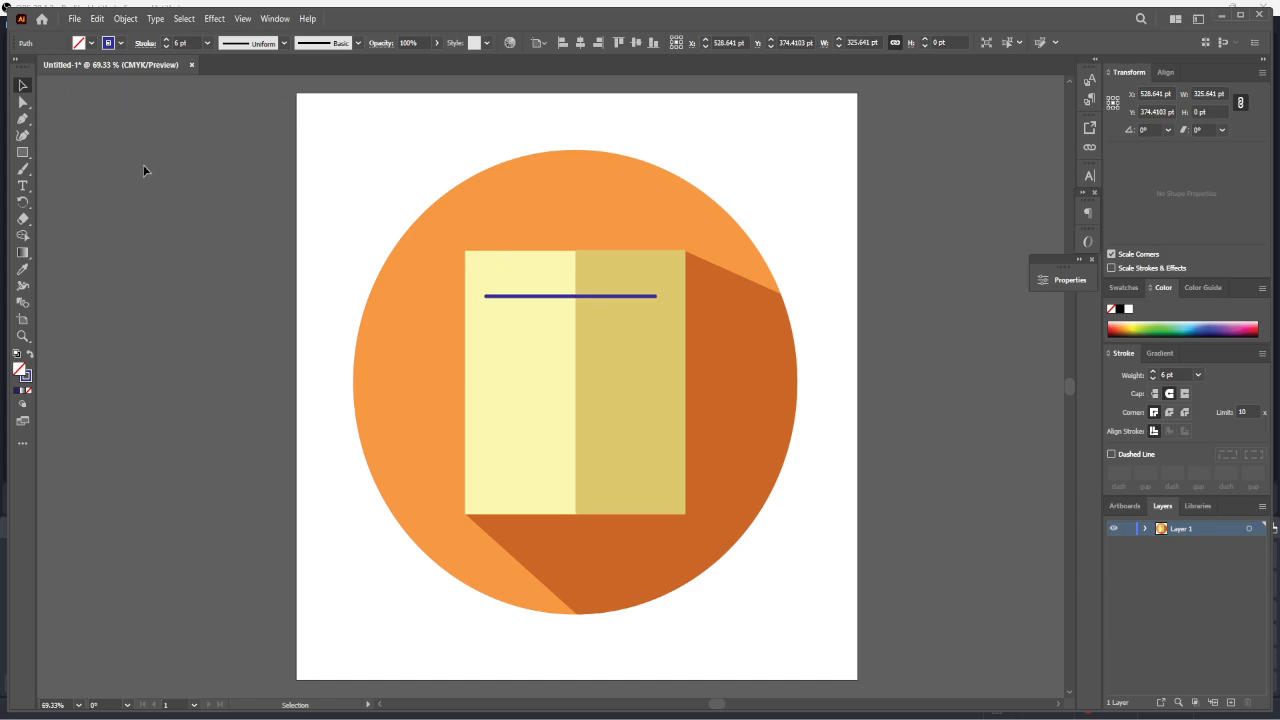
Duplicate the blue line twice straight below itself to make three stacked text lines on the yellow rectangles.
click(619, 297)
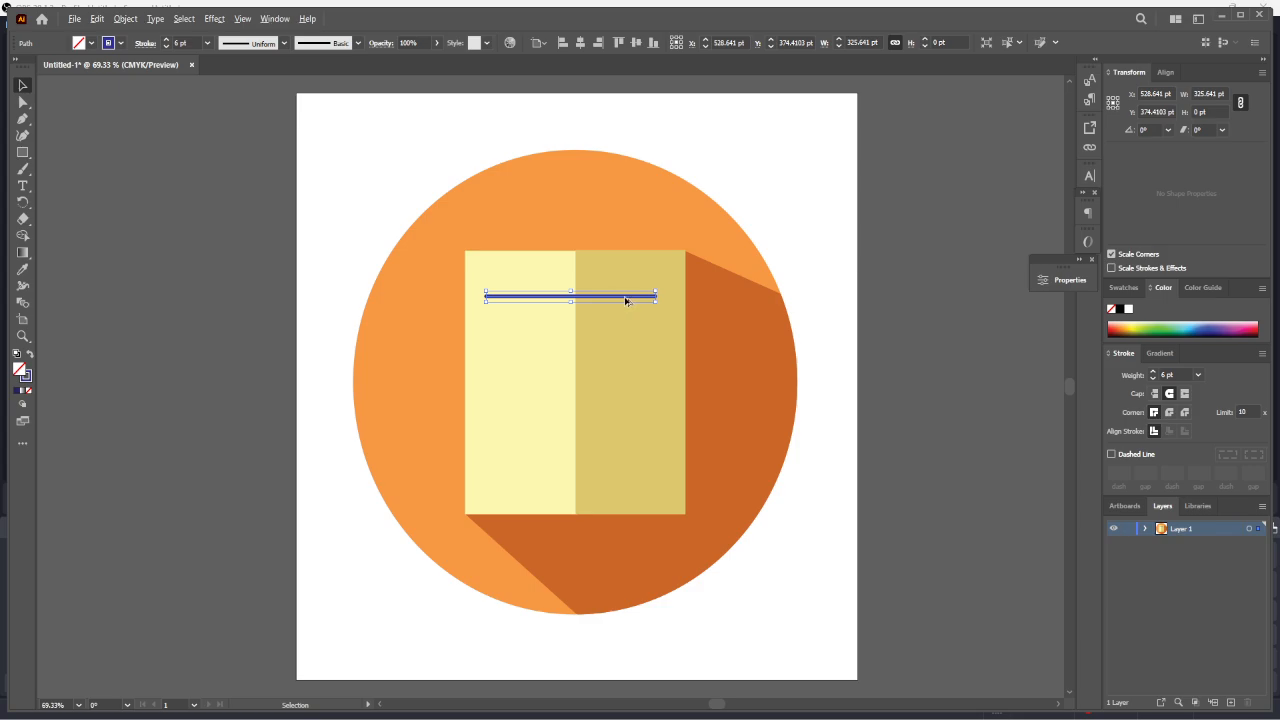
drag(624, 300, 641, 355)
key(ctrl+z)
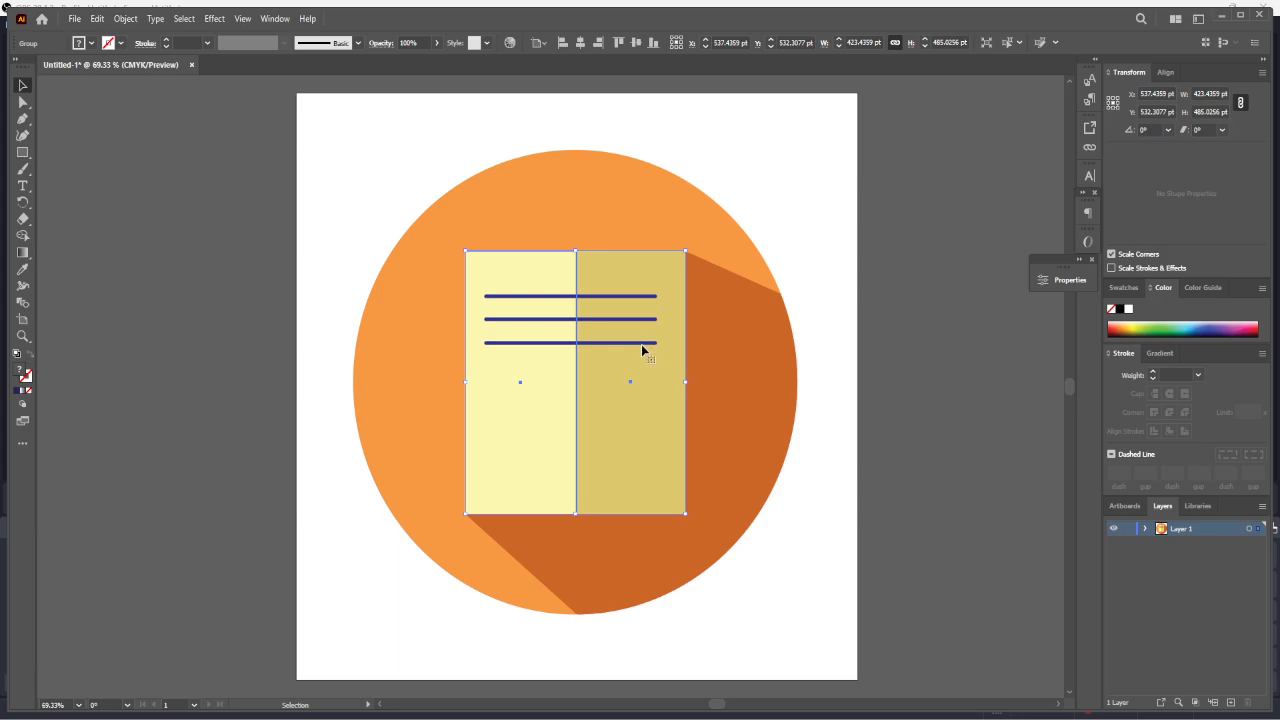
Duplicate the third line downward four more times, shortening the lowest copy to about a third of the length.
scroll(913, 380, down, 5)
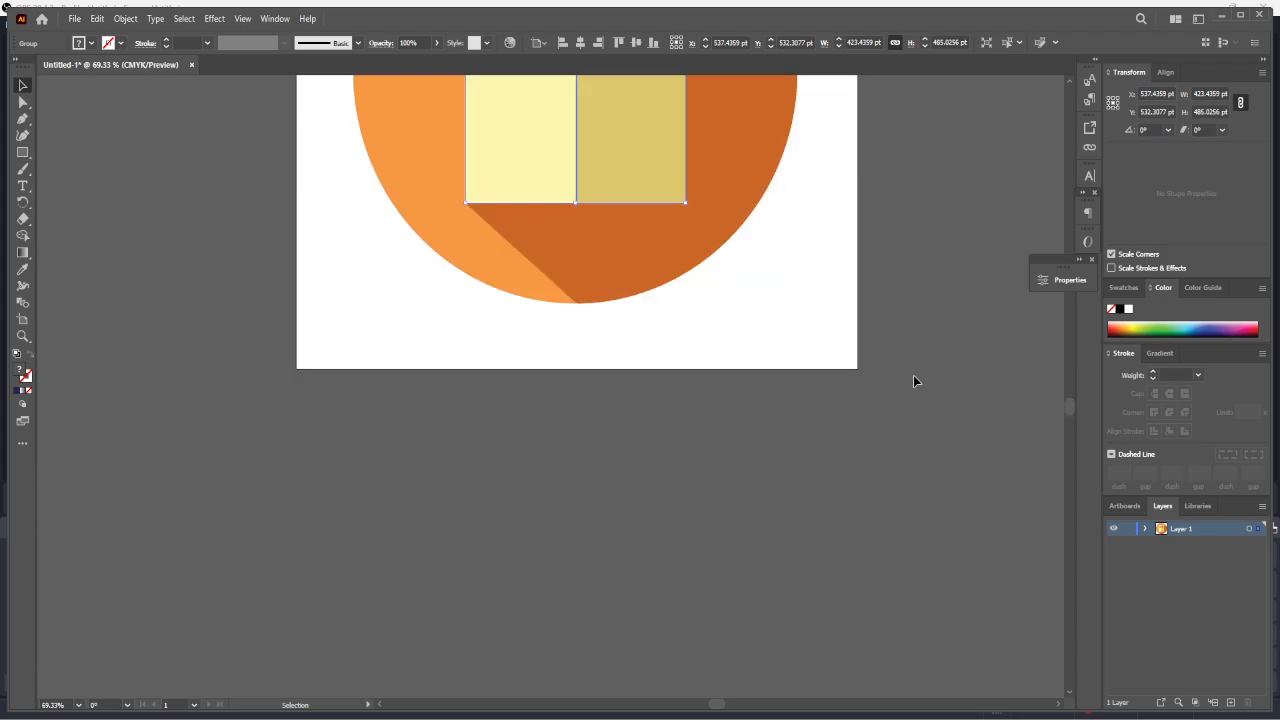
scroll(771, 357, up, 5)
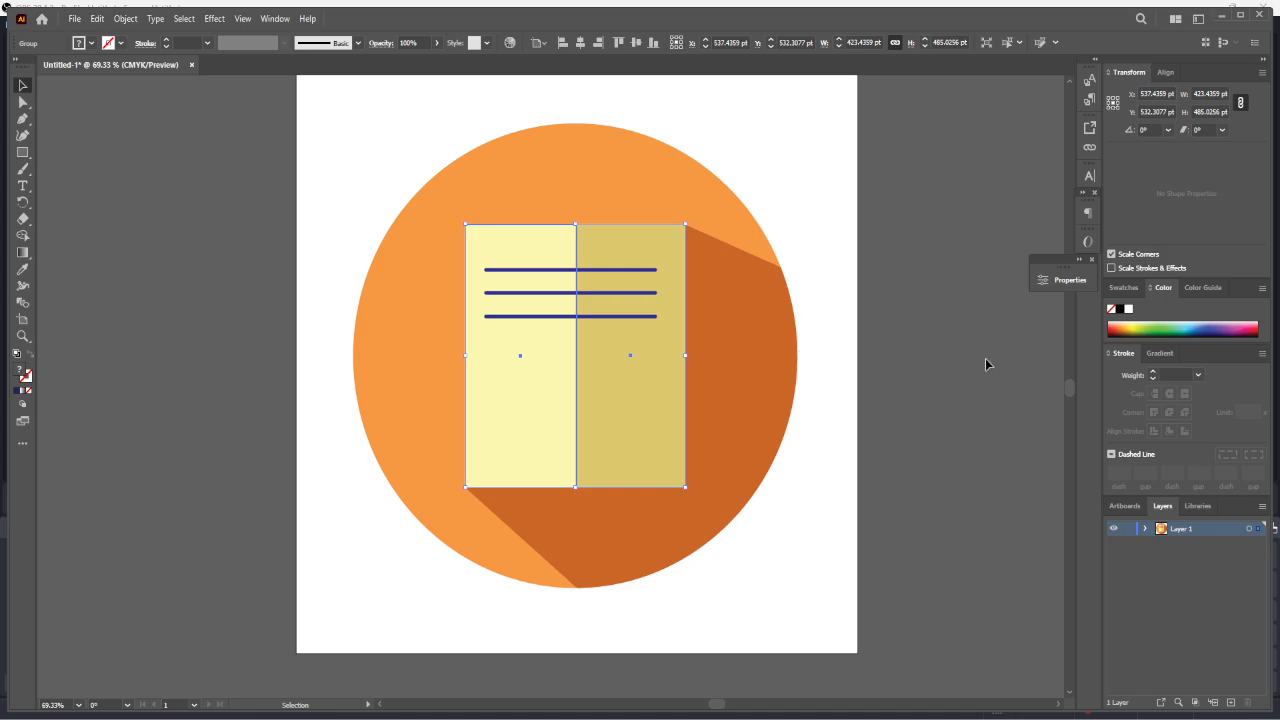
click(985, 358)
click(610, 316)
click(933, 371)
click(641, 323)
click(579, 316)
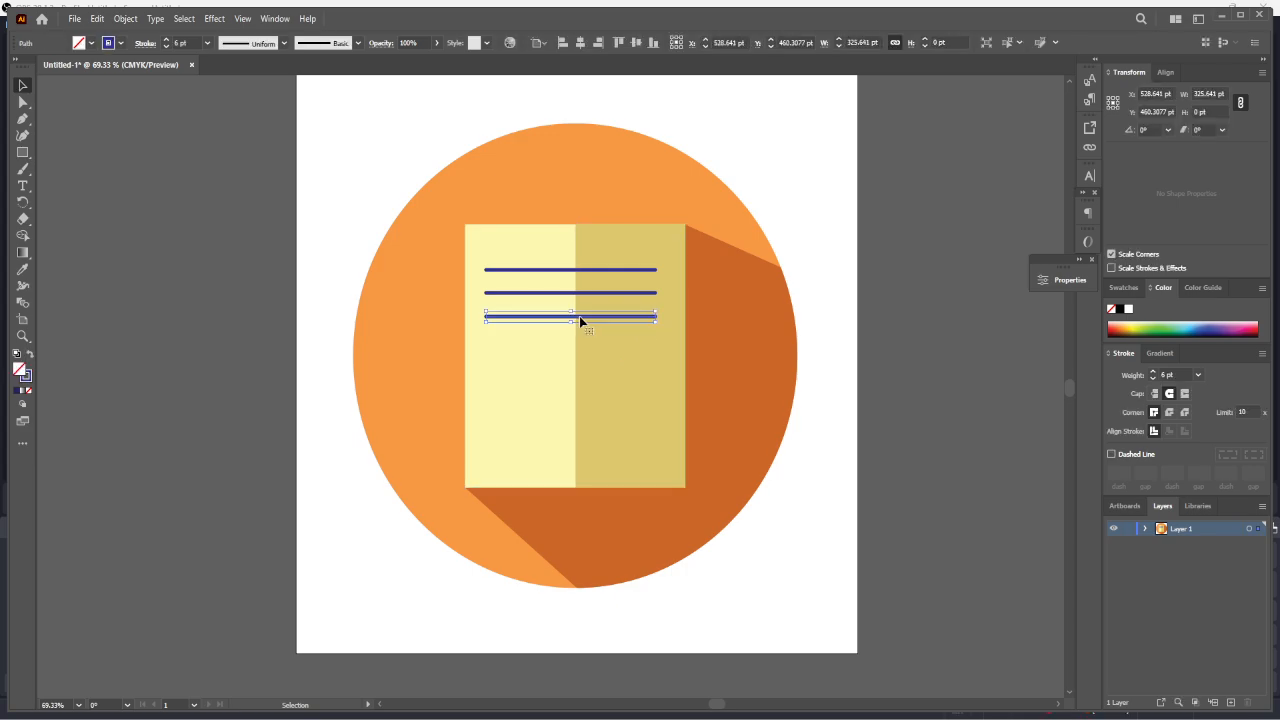
drag(579, 316, 548, 395)
click(106, 176)
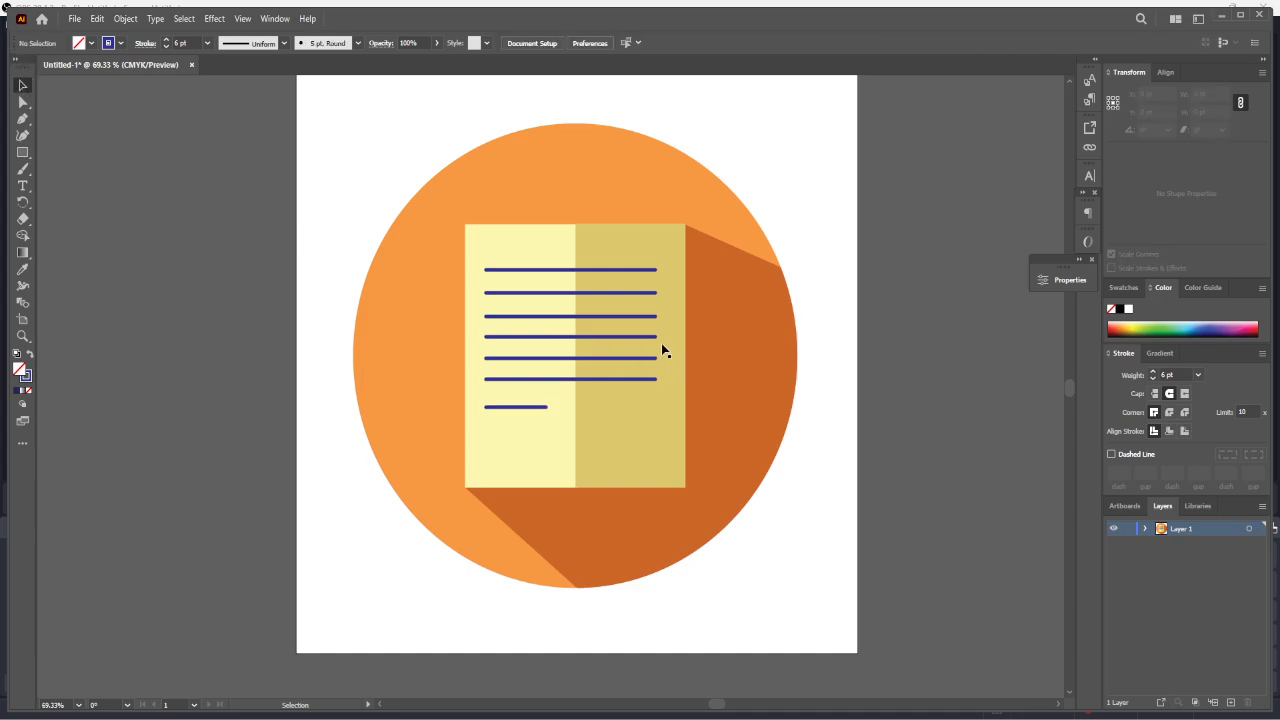
Select all seven blue lines without the yellow rectangles and distribute them evenly in the vertical direction.
click(645, 277)
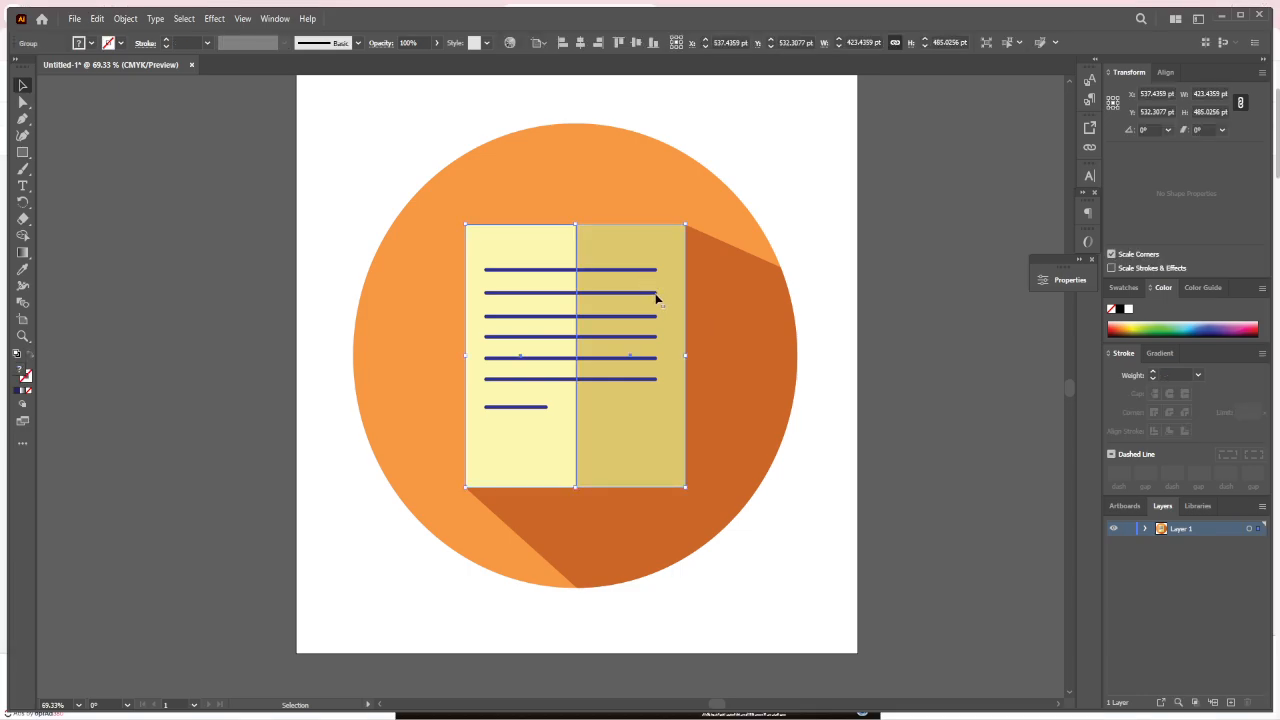
click(547, 271)
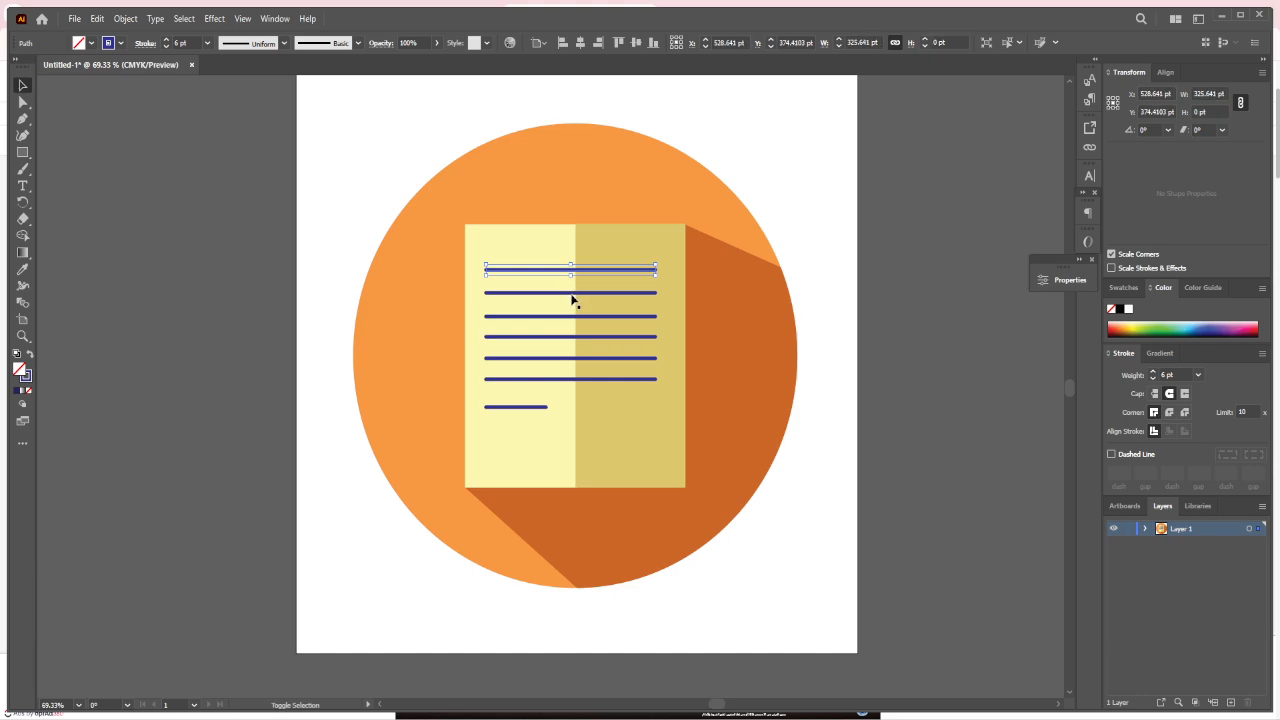
shift+click(572, 298)
shift+click(563, 299)
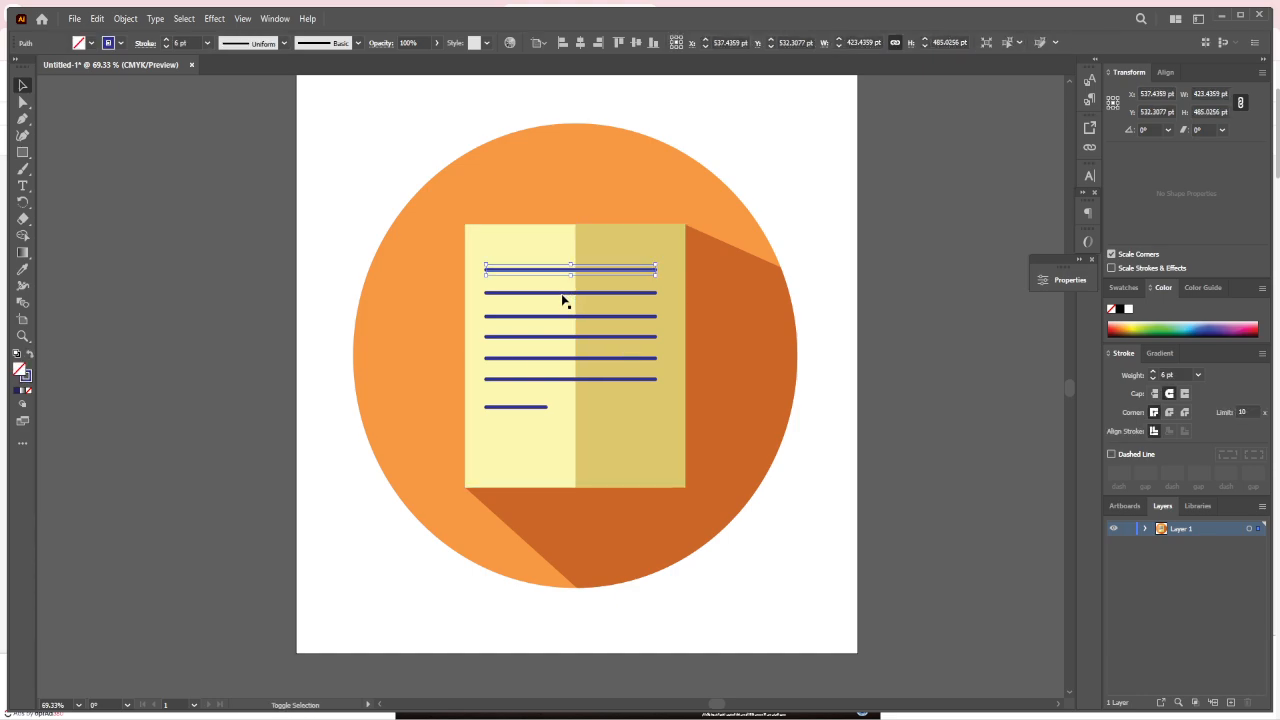
shift+click(558, 297)
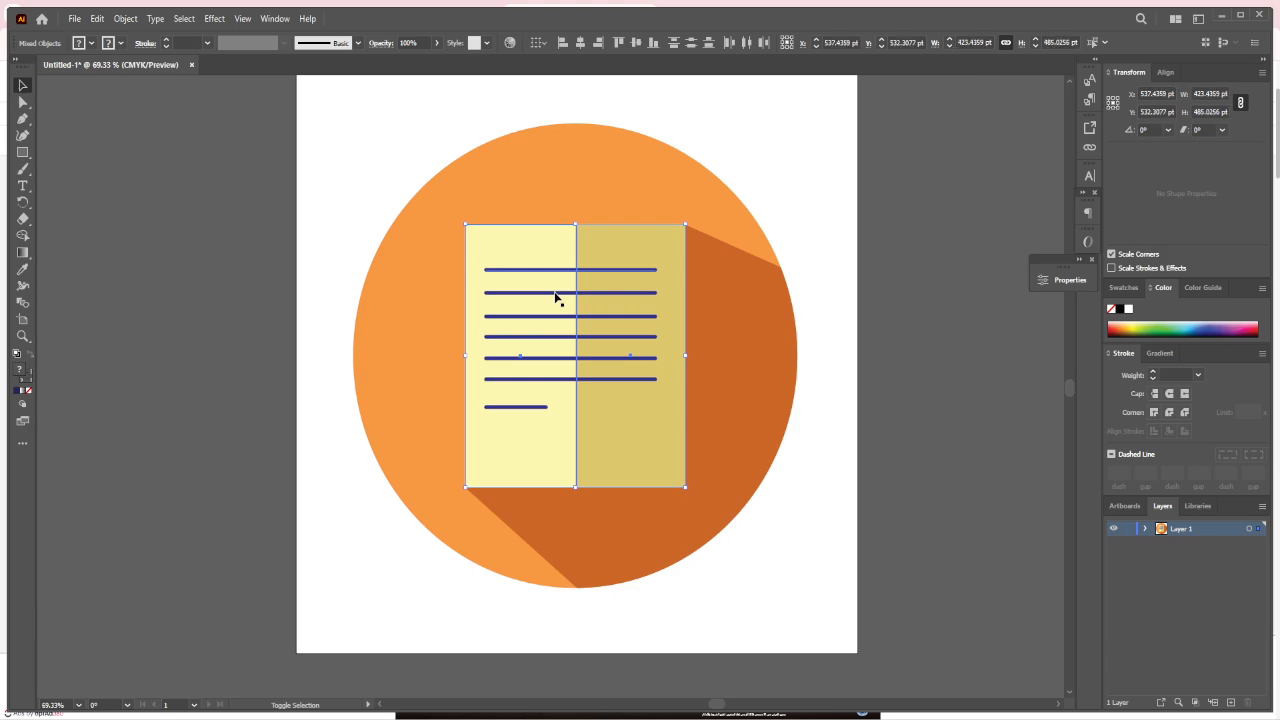
shift+click(555, 297)
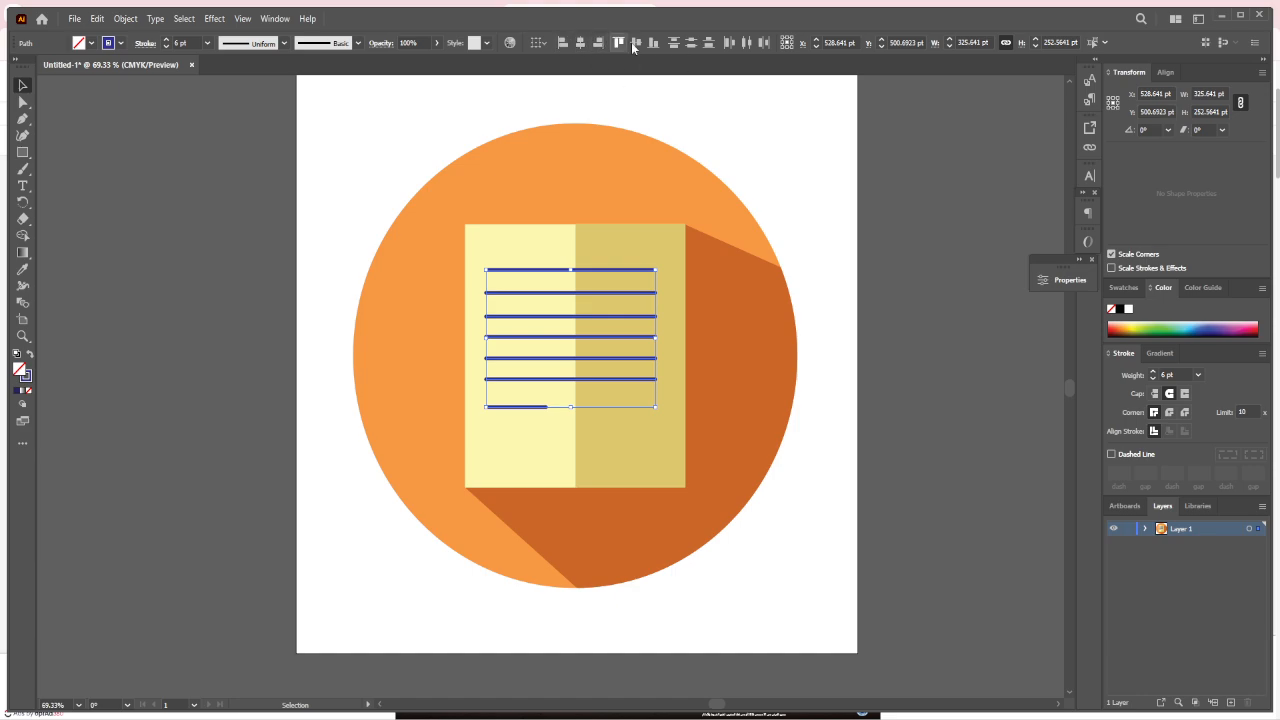
click(671, 45)
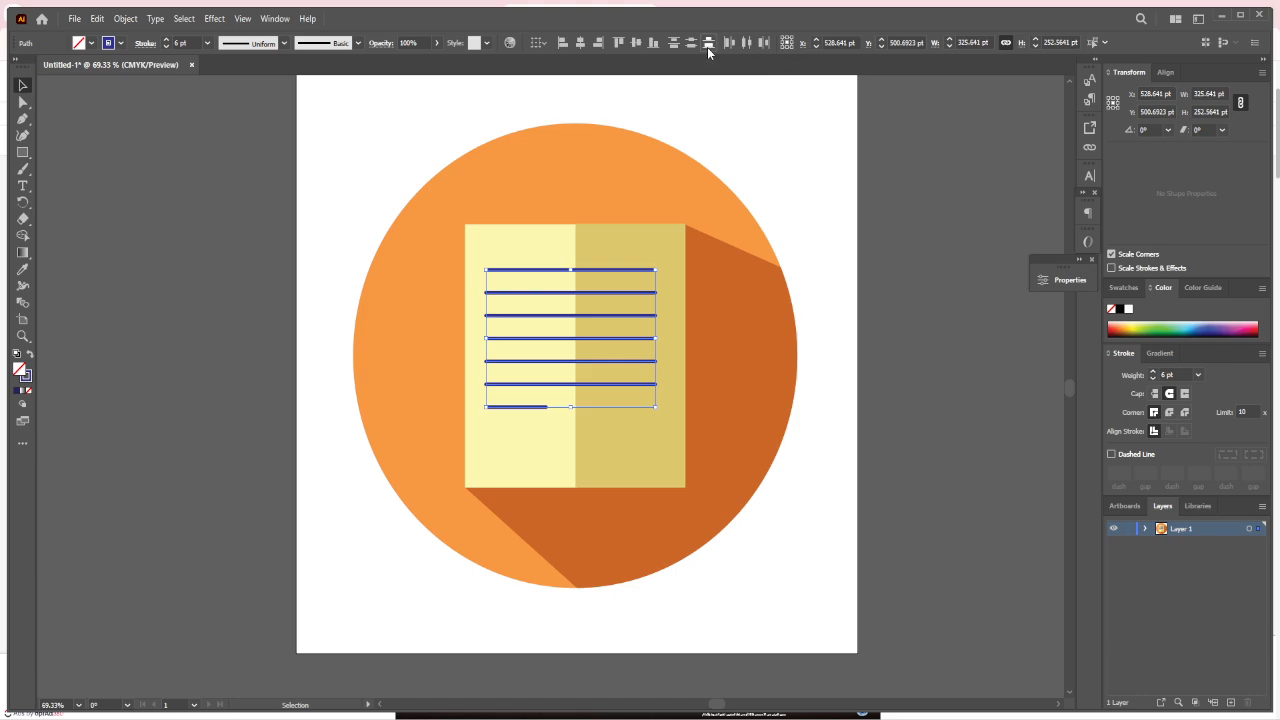
click(932, 353)
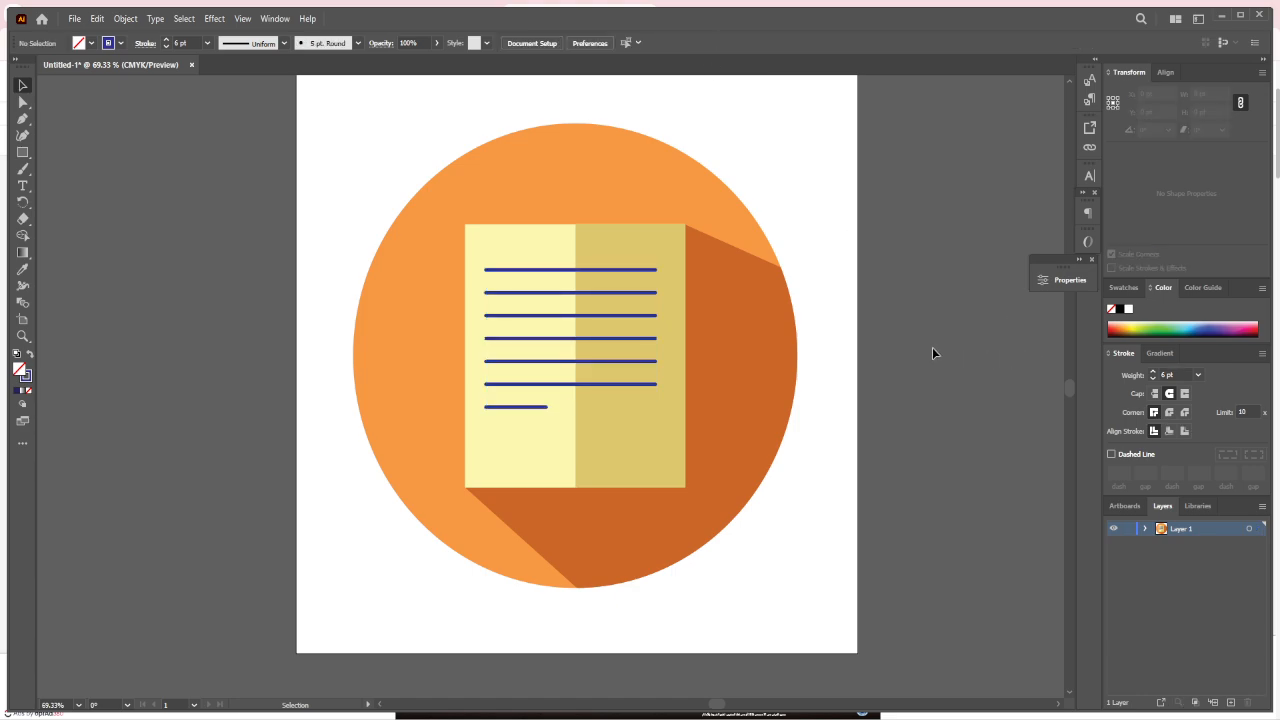
Resize the seven lines together to about 274 pt wide and 313 pt tall, and group them.
key(ctrl+z)
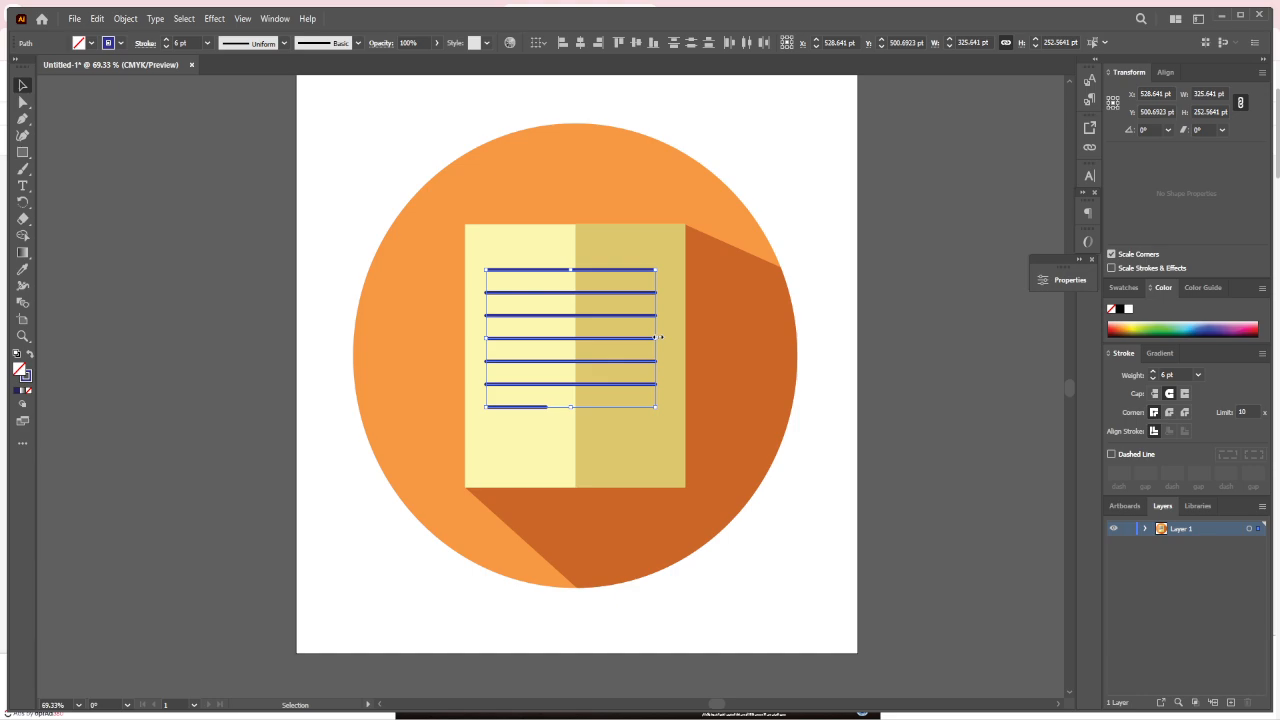
drag(657, 337, 613, 345)
key(ctrl+z)
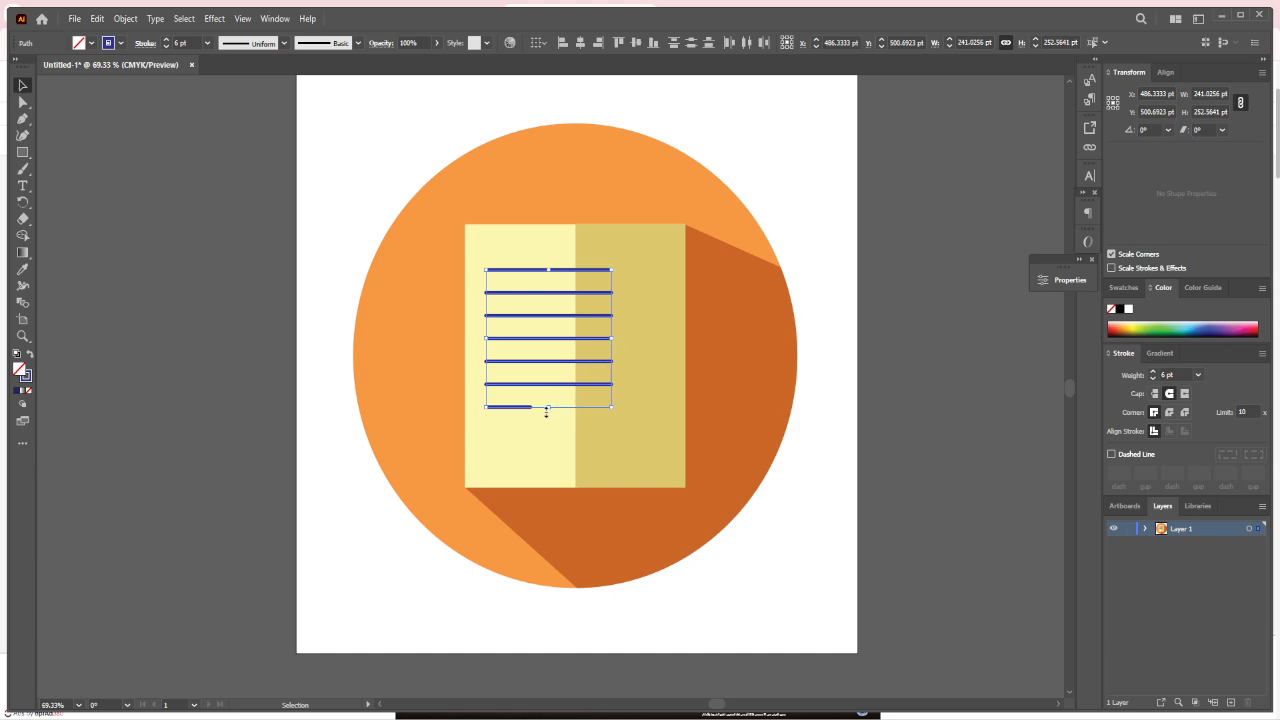
drag(547, 408, 552, 441)
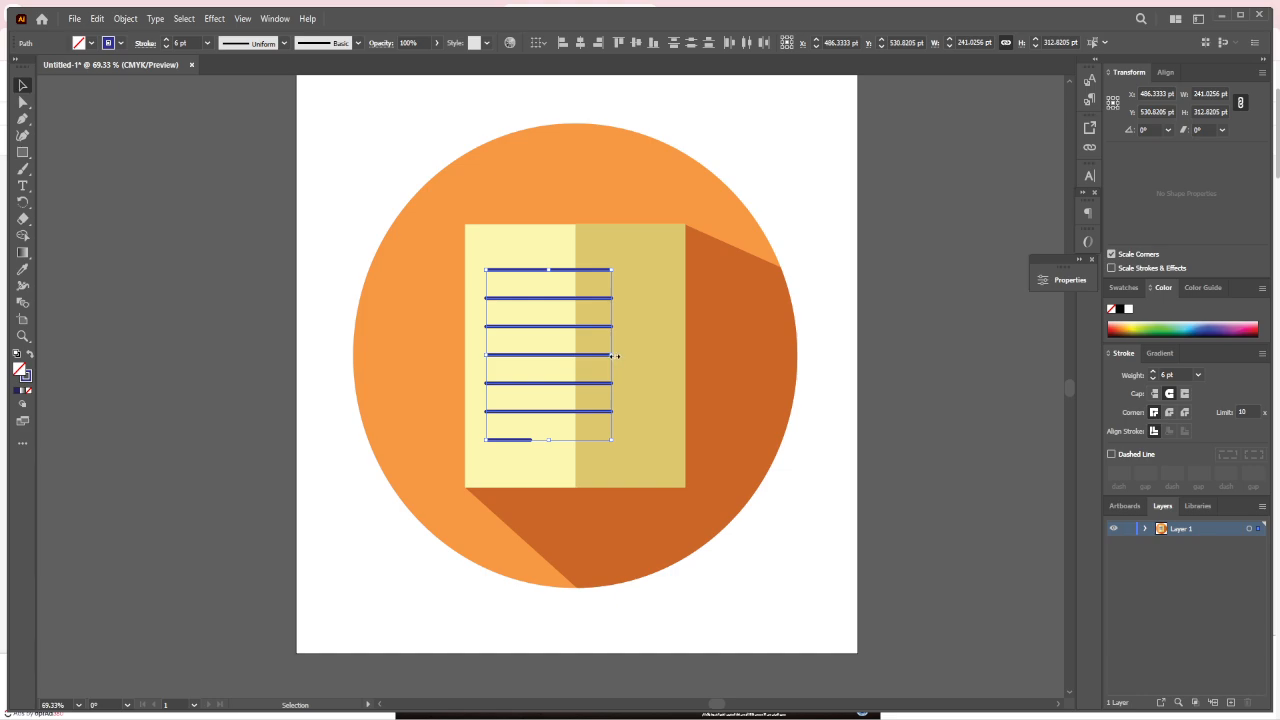
drag(615, 356, 630, 361)
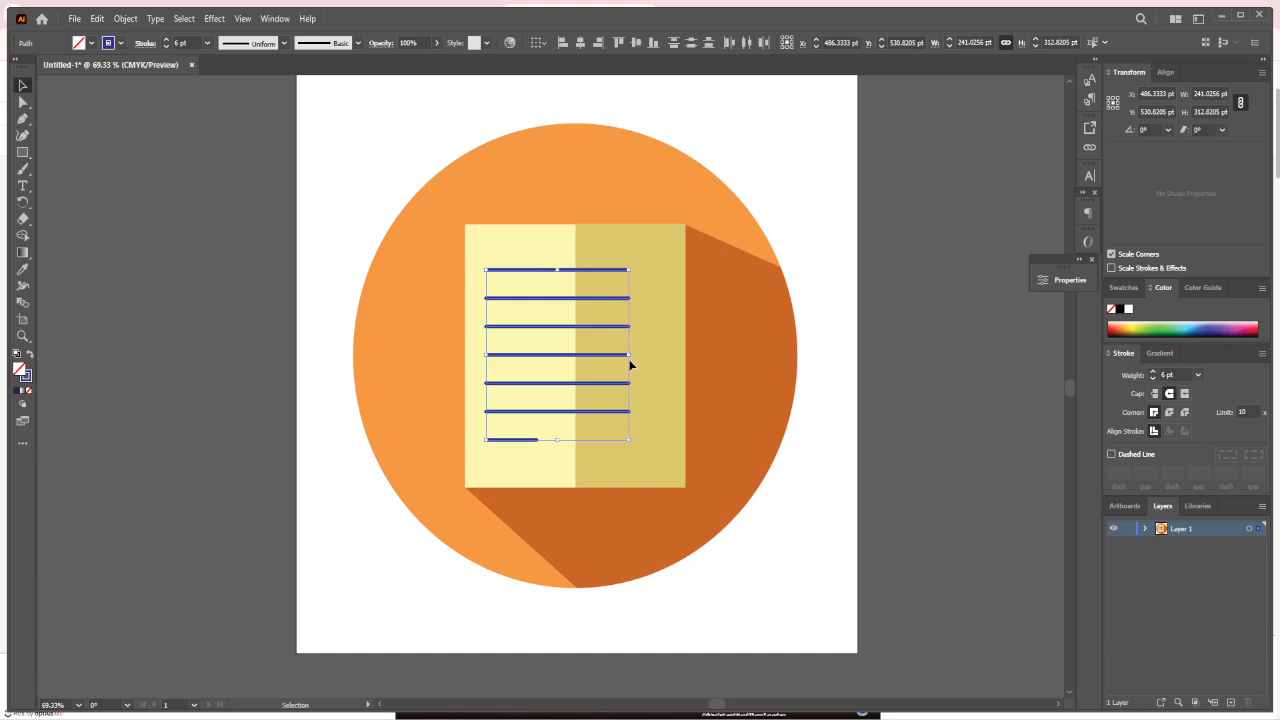
key(a)
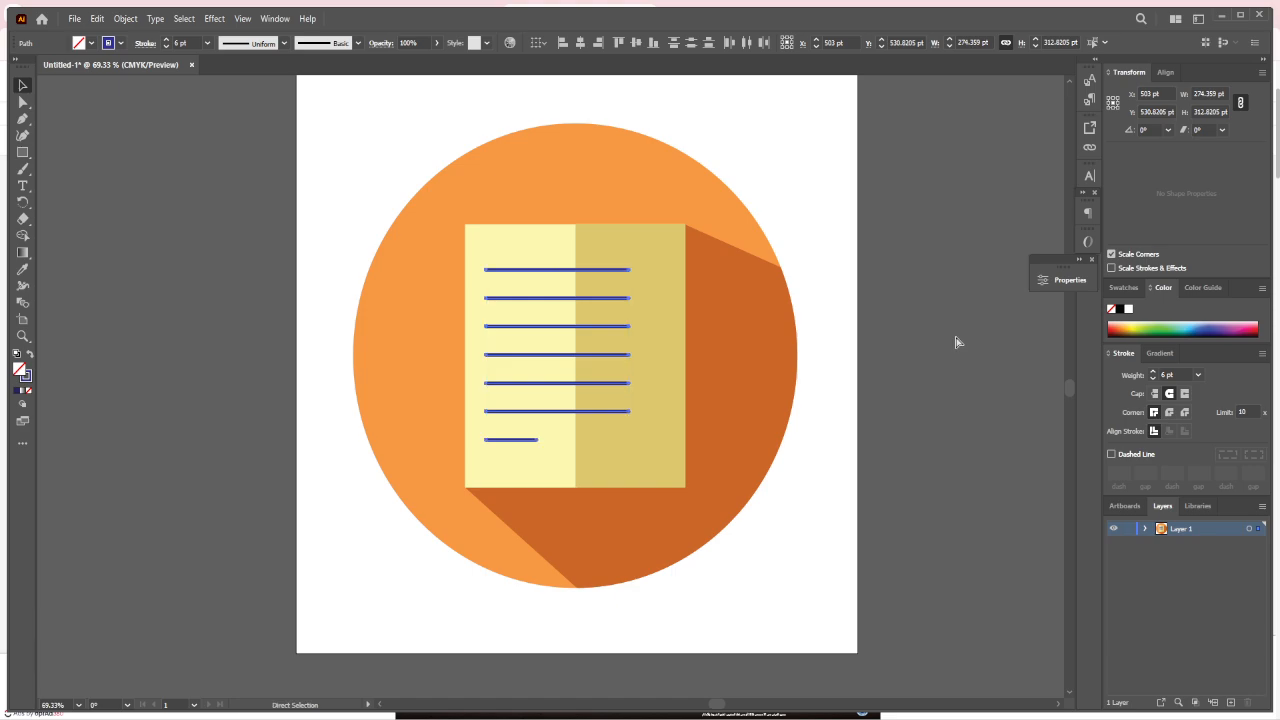
key(v)
click(946, 327)
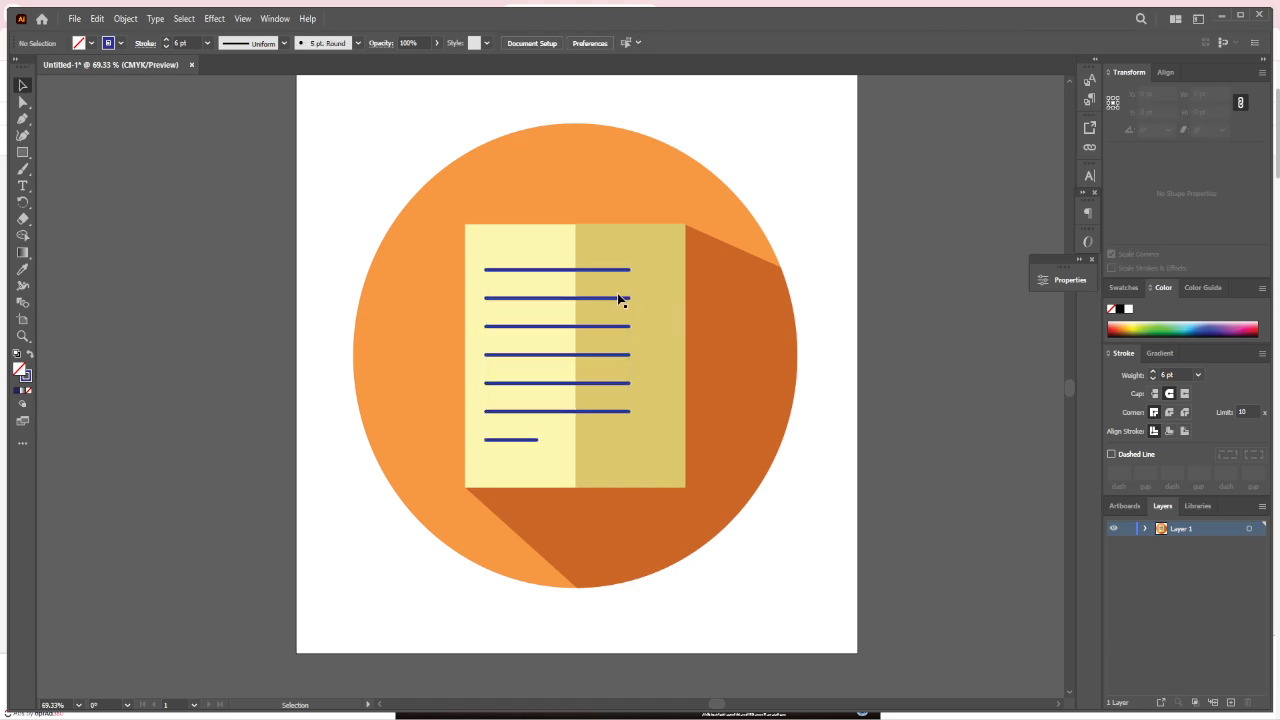
Select the yellow rectangles with the group of lines and align both to their horizontal centres.
click(619, 299)
shift+click(616, 241)
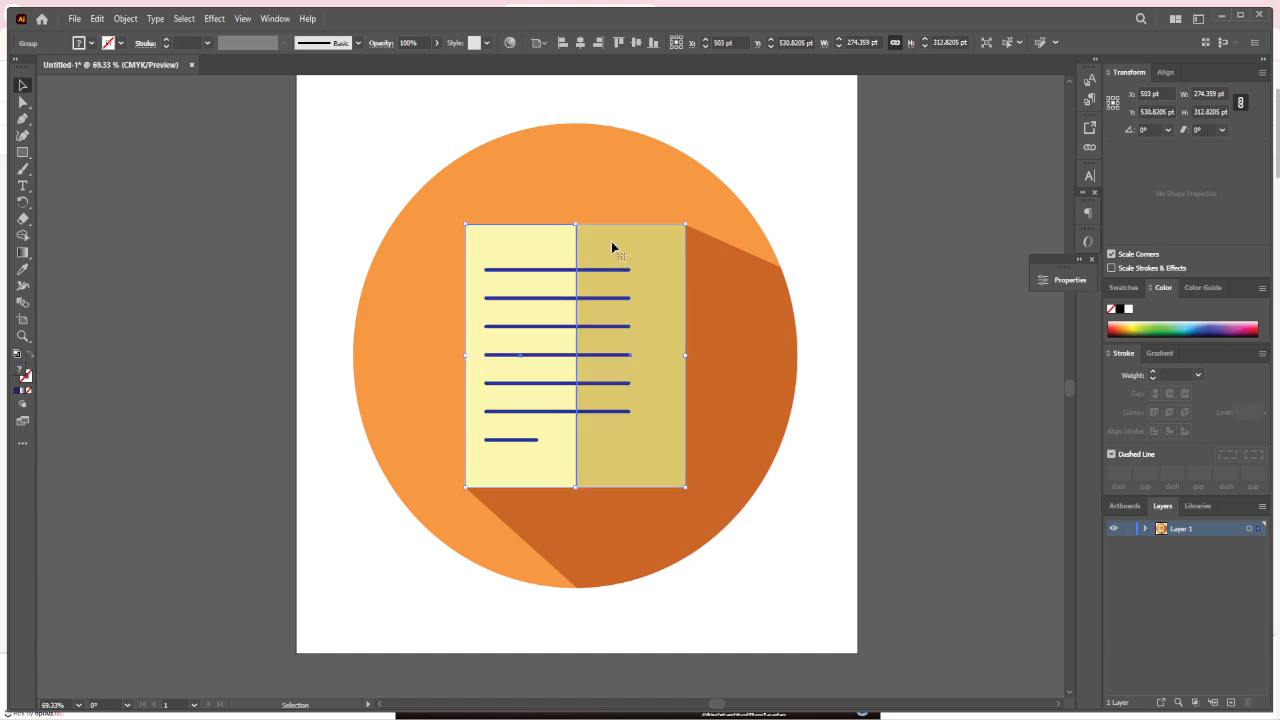
key(ctrl+shift+a)
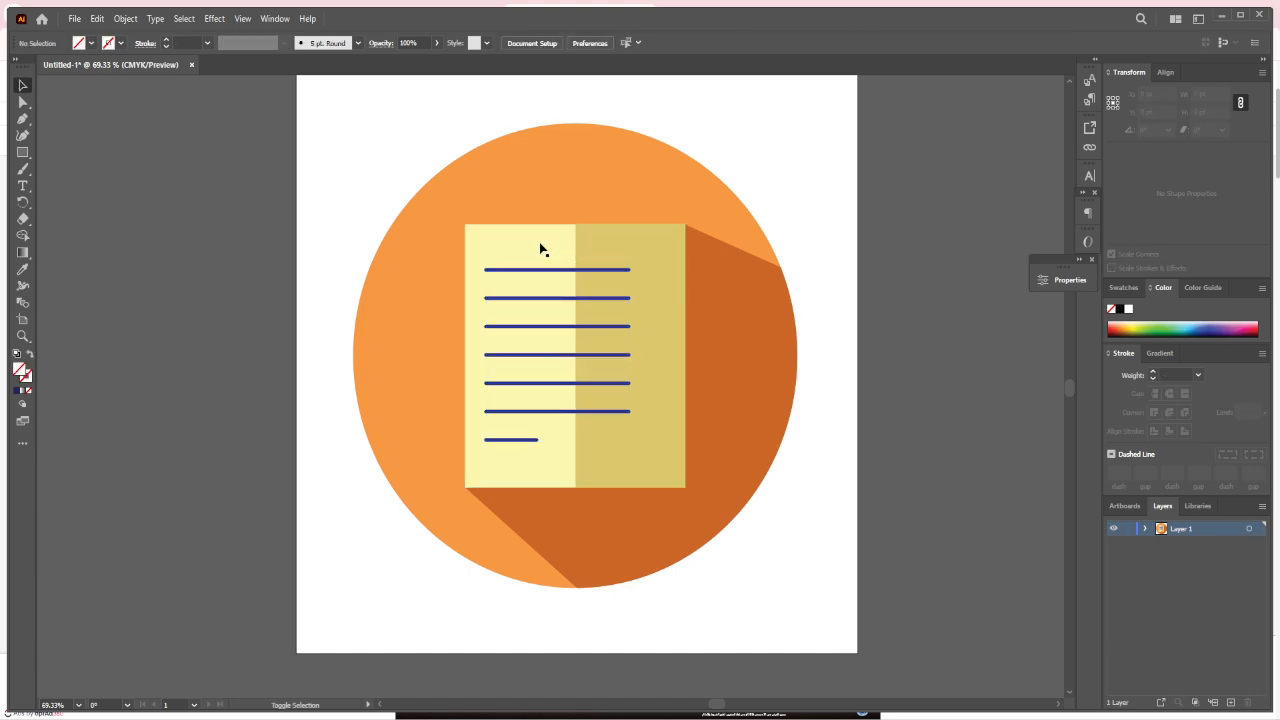
click(540, 244)
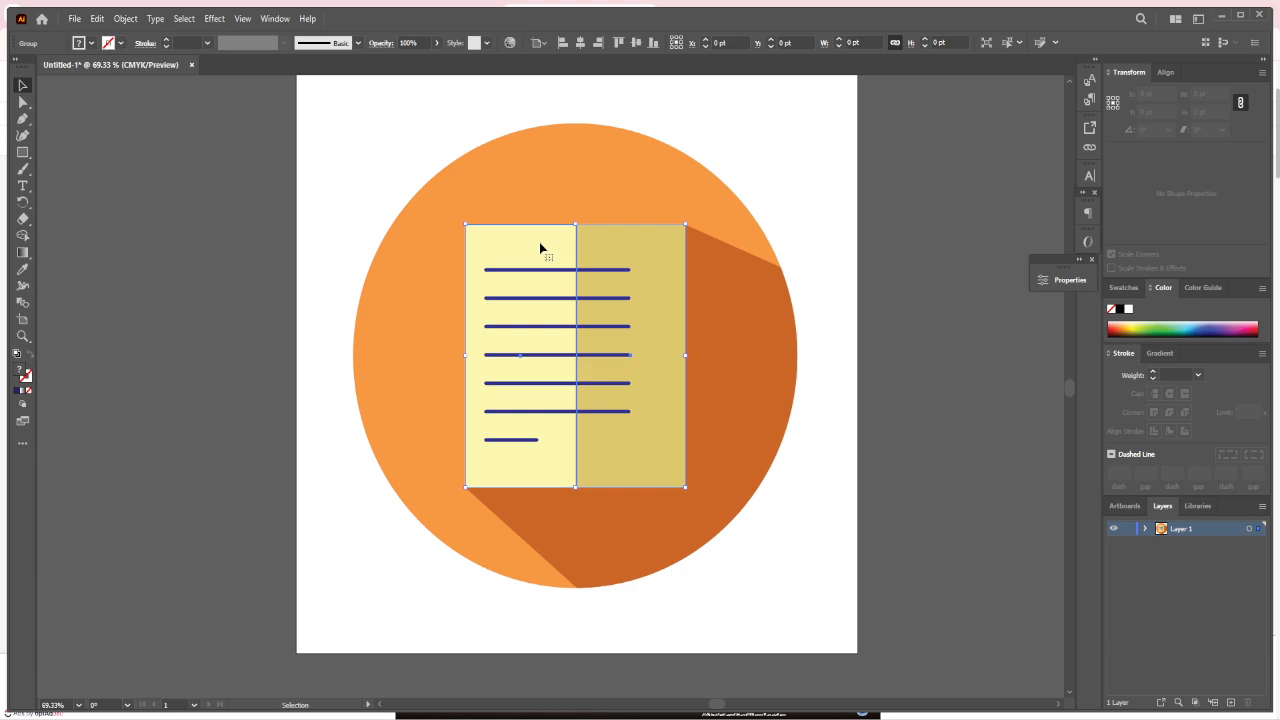
shift+click(616, 271)
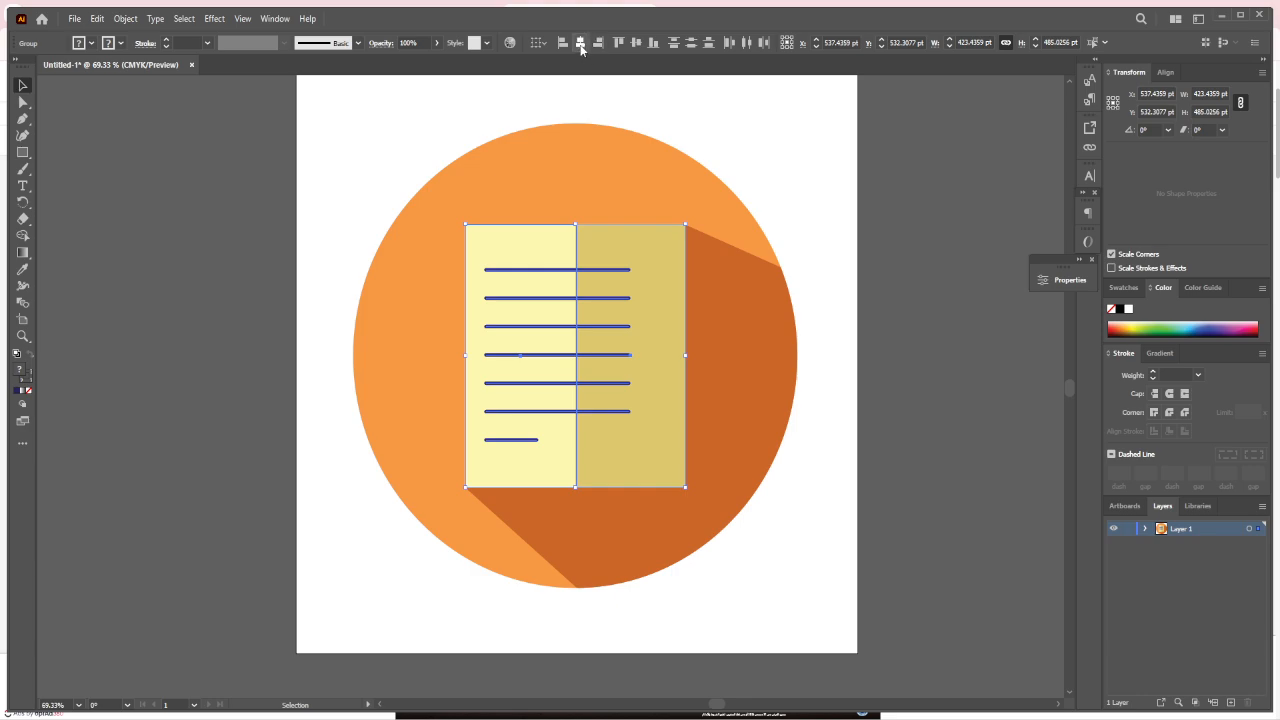
click(580, 43)
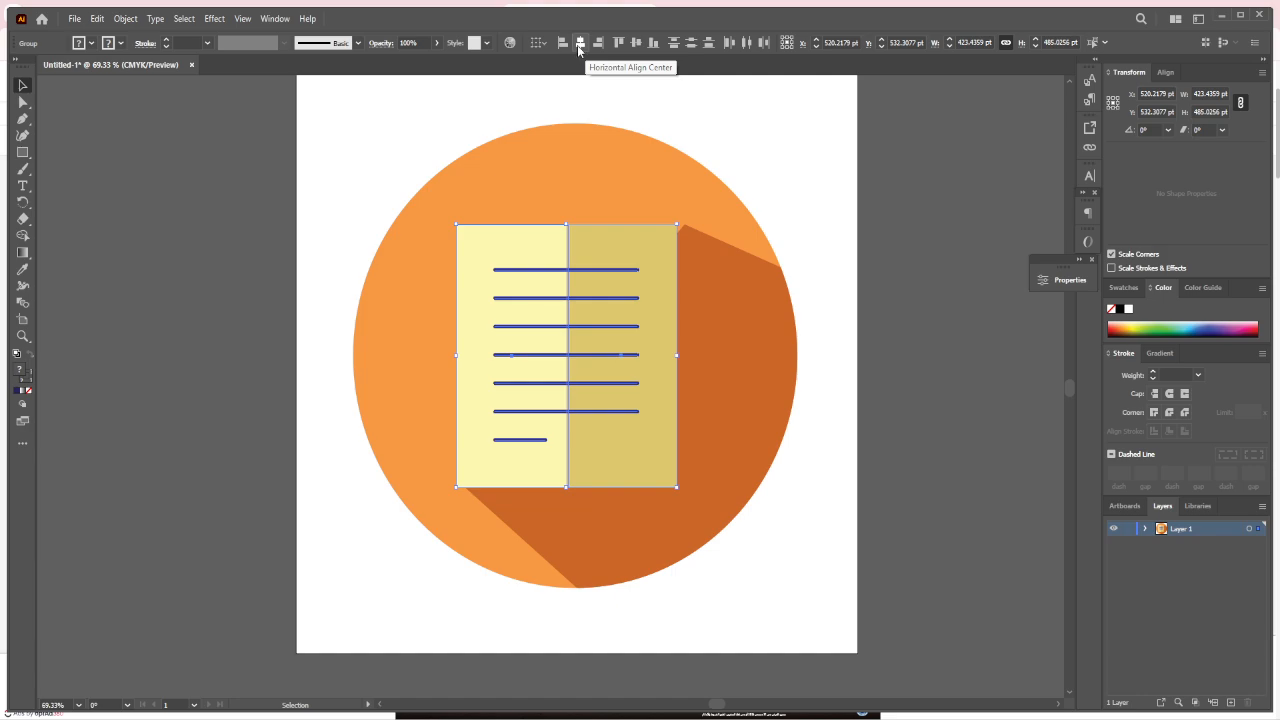
click(941, 392)
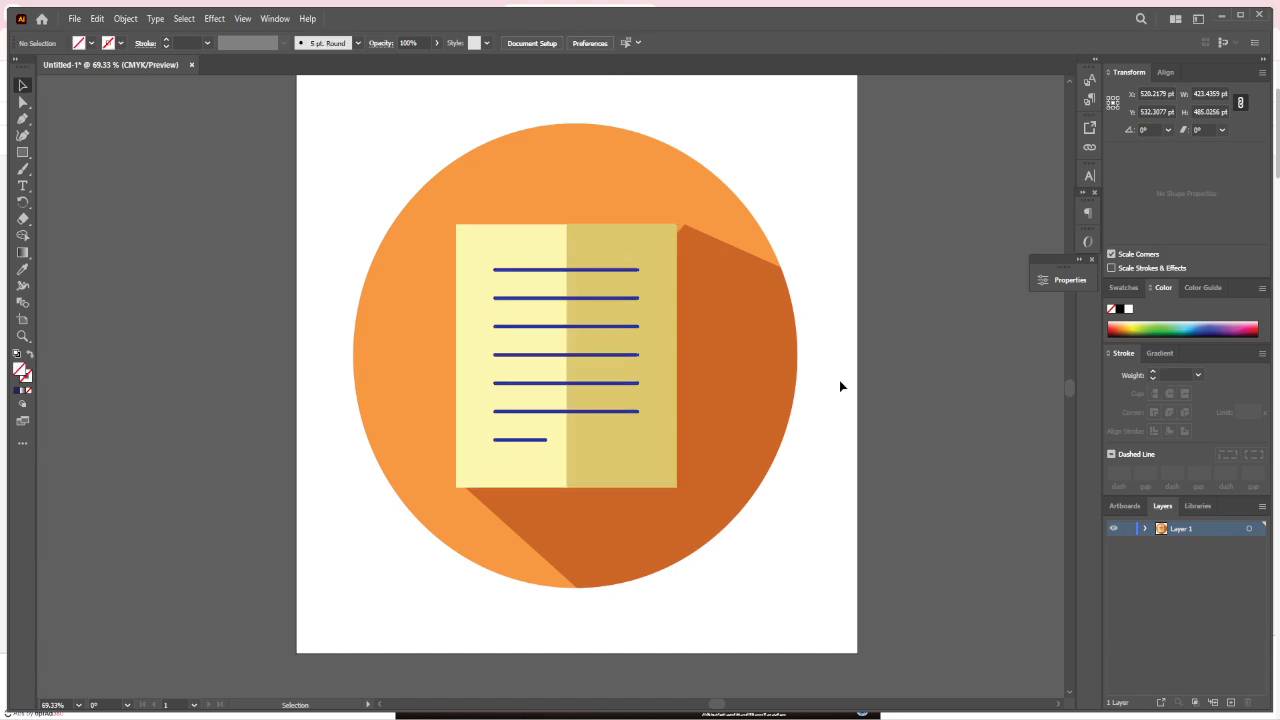
Select the yellow rectangles, the blue lines and the orange circle, and align them to their horizontal centres.
click(658, 277)
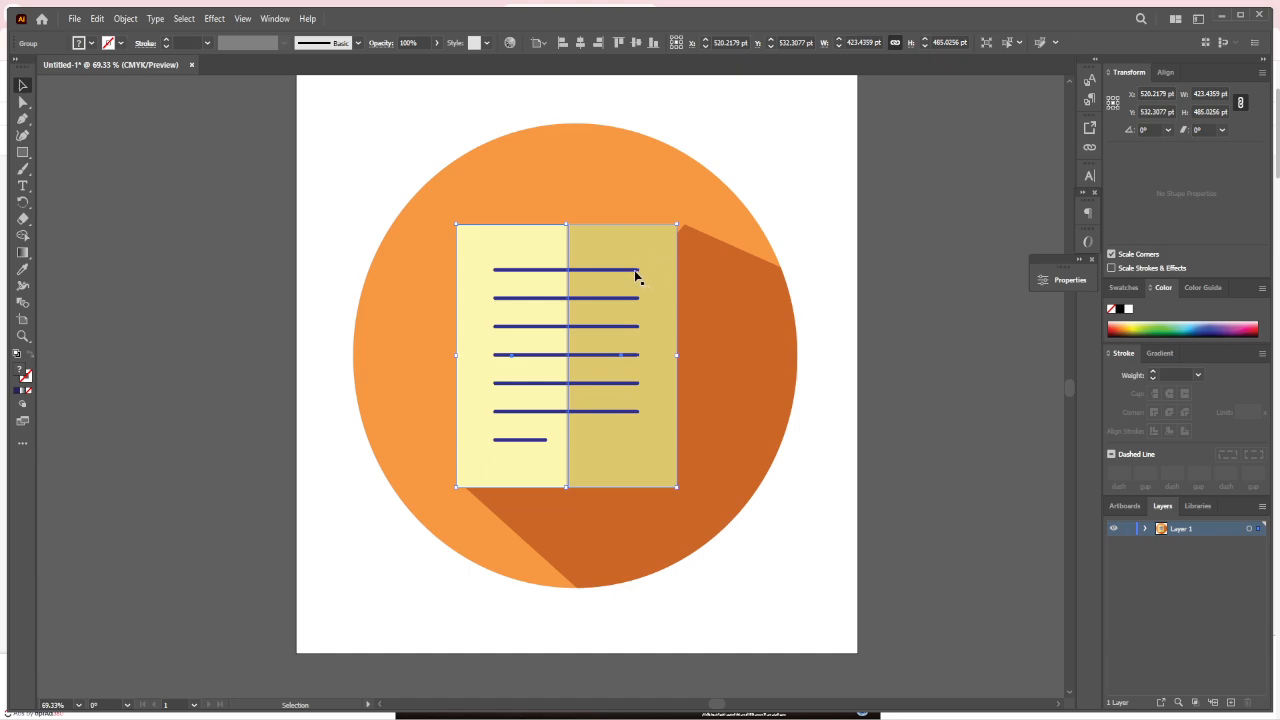
key(a)
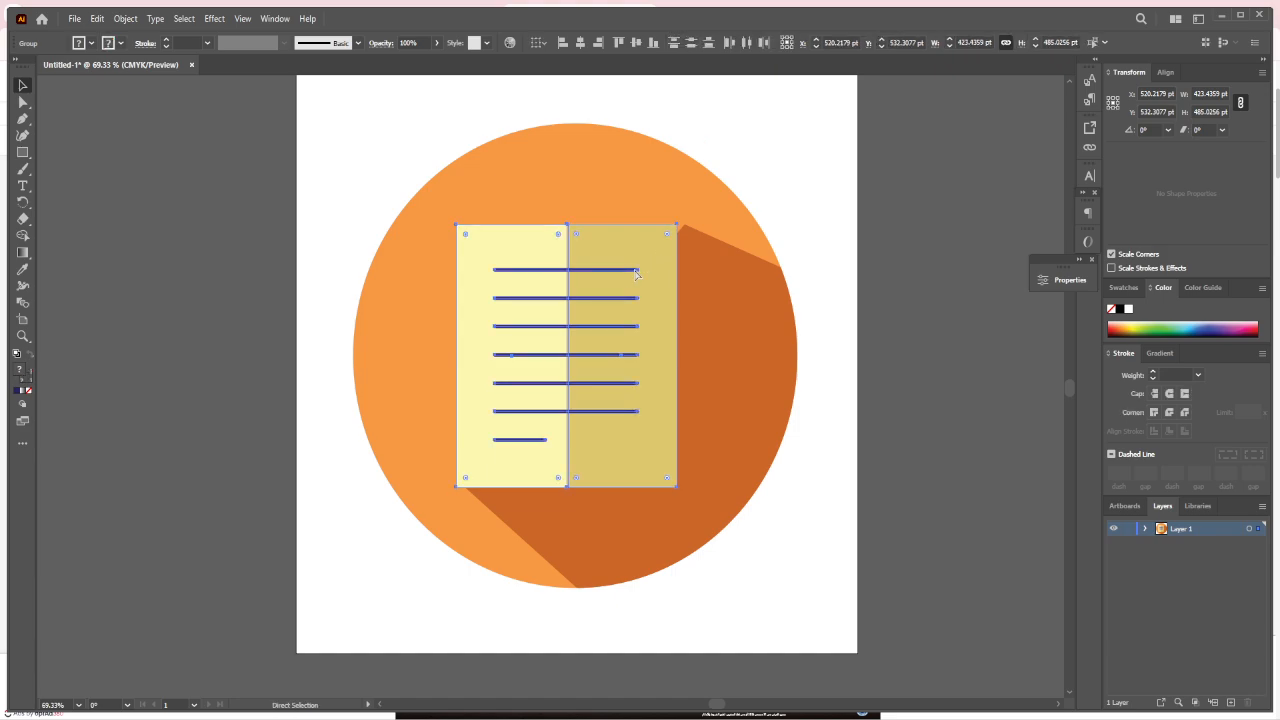
key(v)
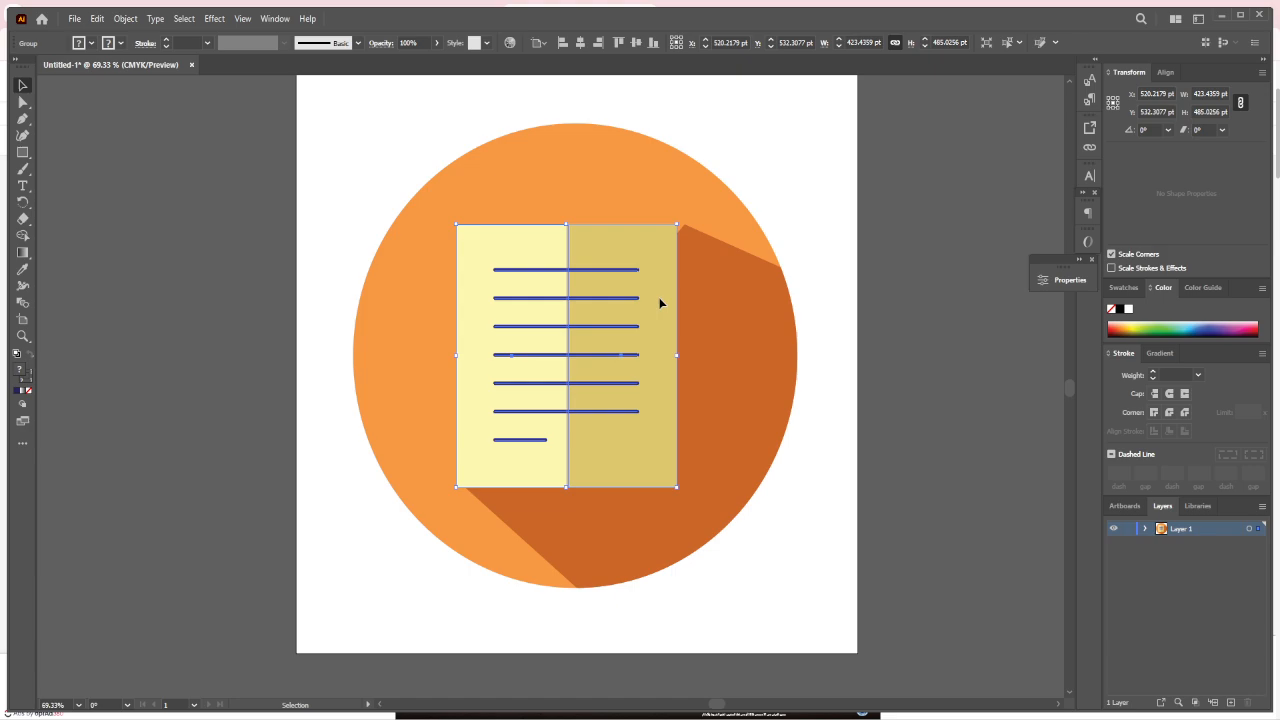
shift+click(650, 199)
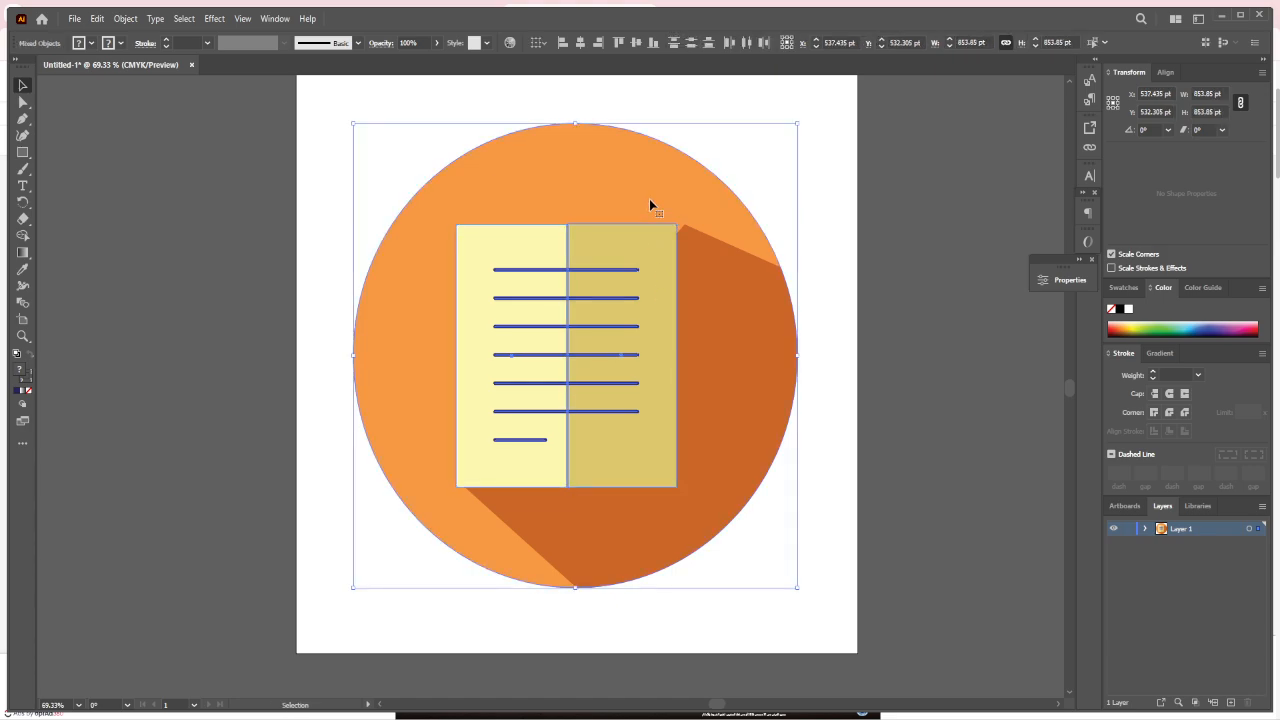
click(581, 44)
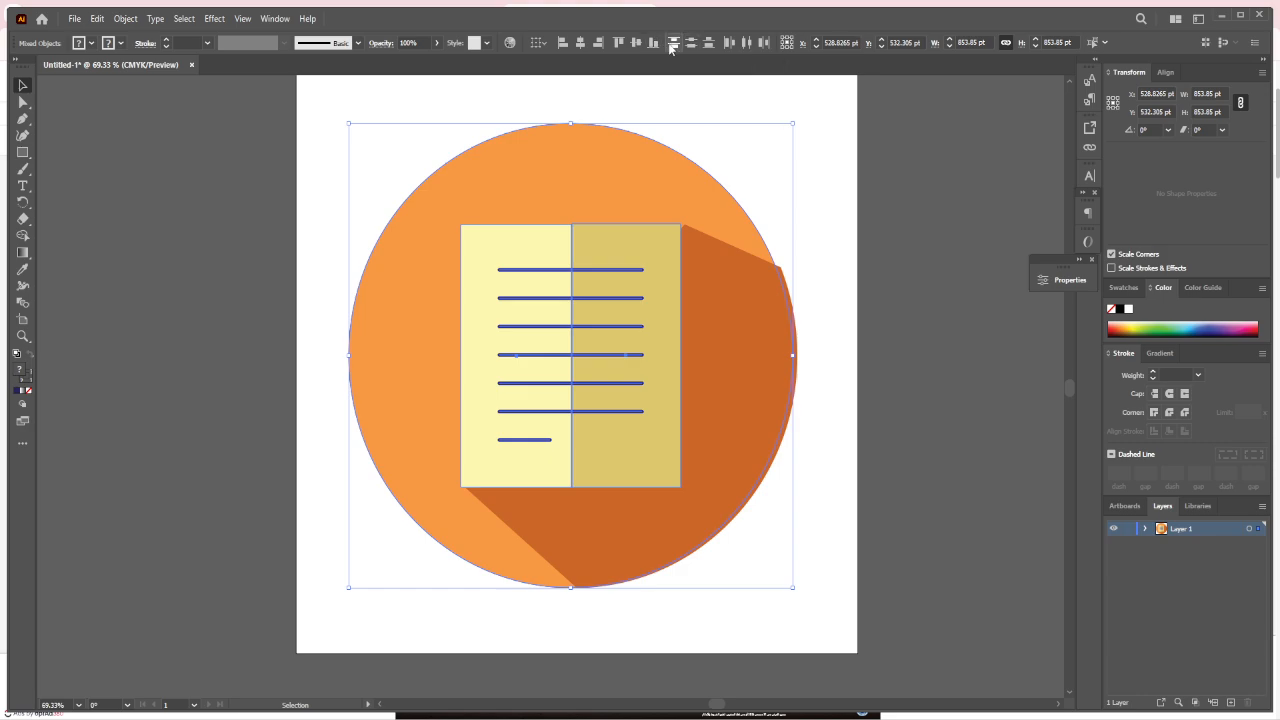
click(925, 362)
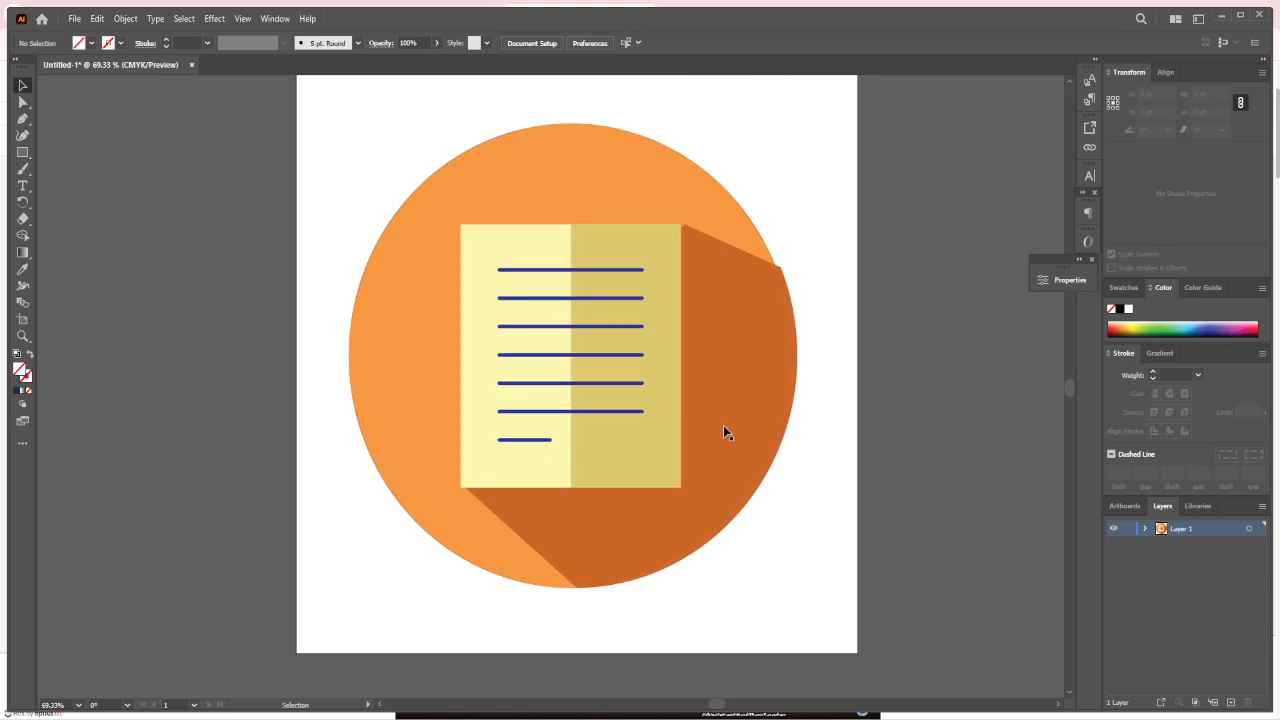
Move the dark orange shadow slightly up and left so it fits the rectangles' corners and the circle's edge.
click(712, 463)
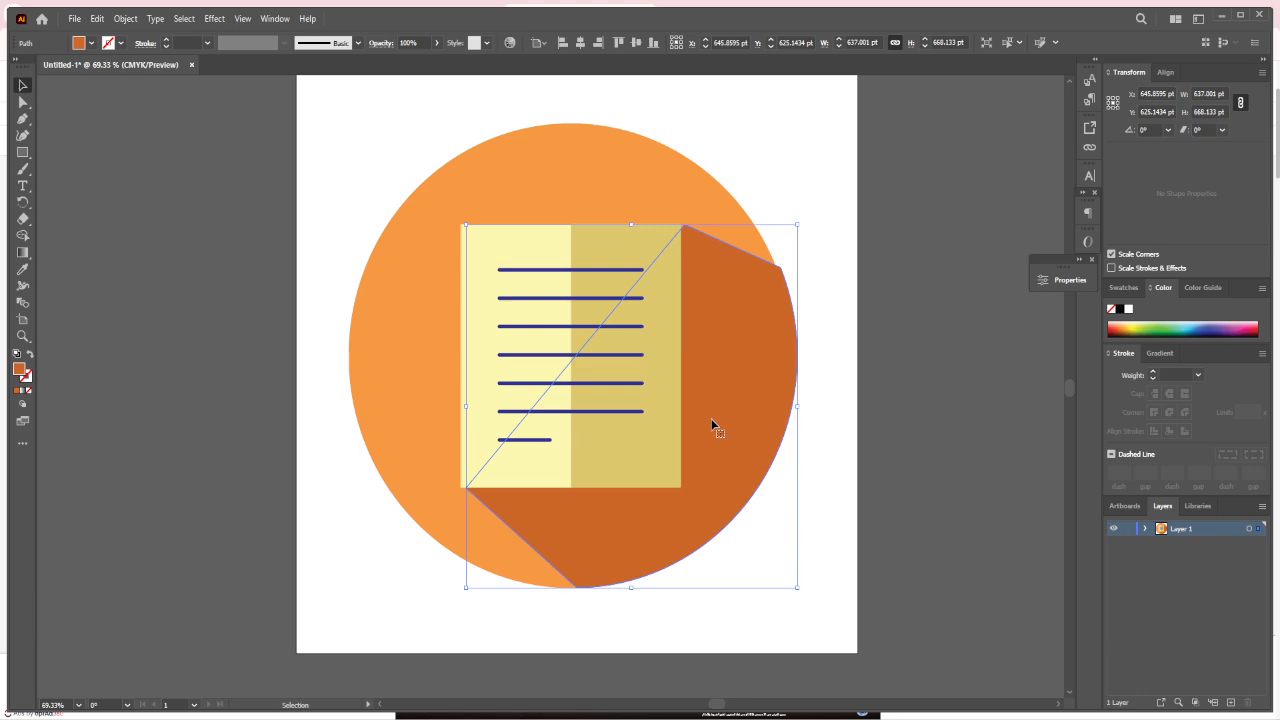
drag(714, 423, 706, 418)
click(889, 506)
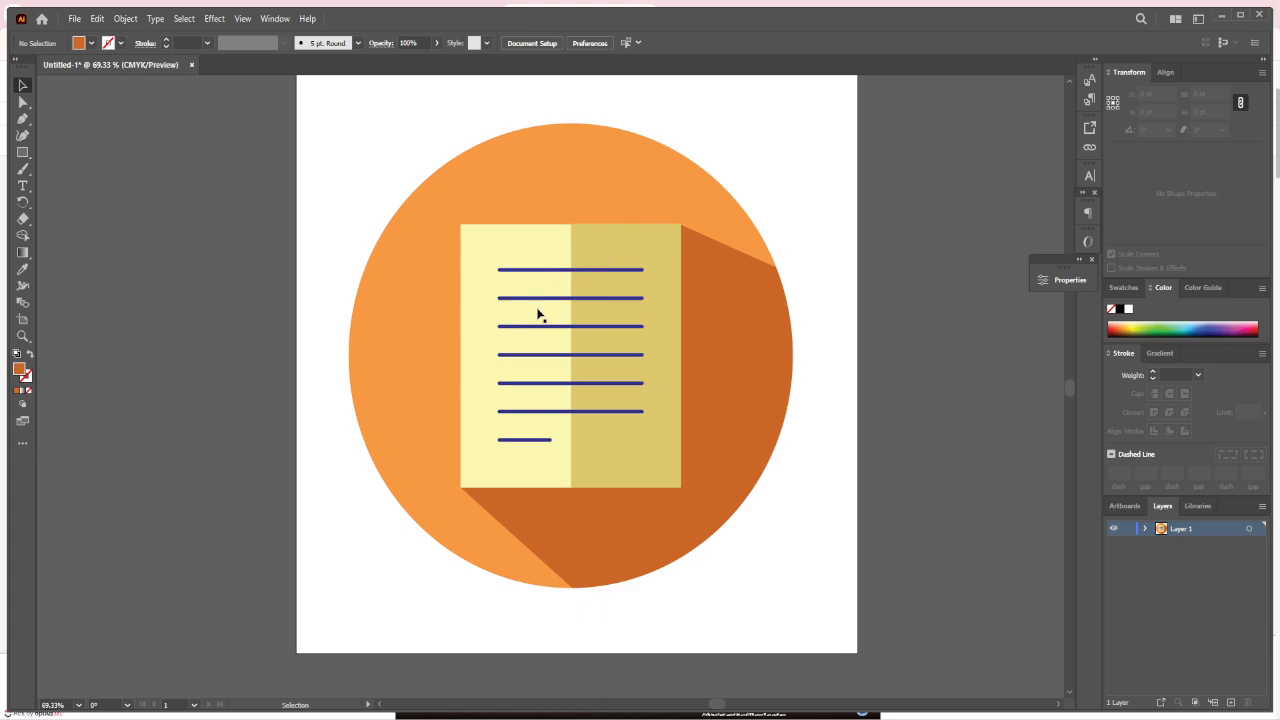
Draw a narrow vertical rectangle about 53 pt wide and 279 pt tall beside the circle's lower left and fully round its top corners.
scroll(236, 347, up, 1)
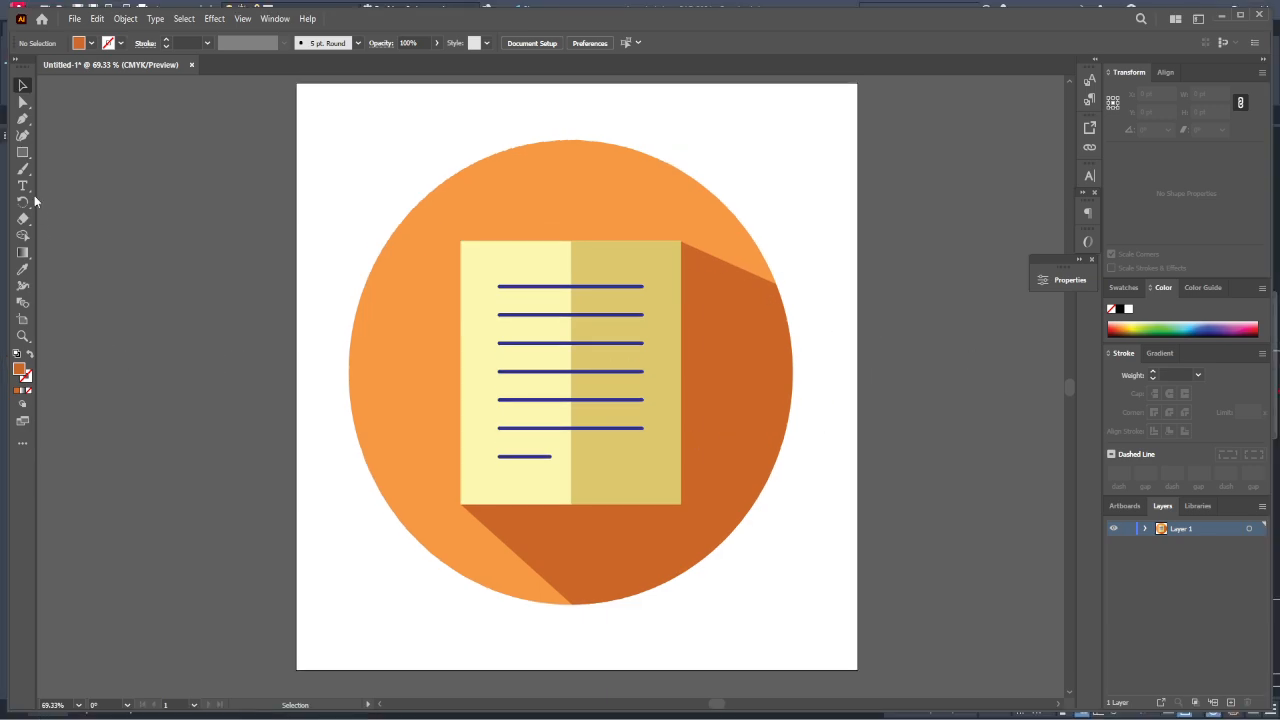
click(22, 152)
drag(317, 504, 341, 640)
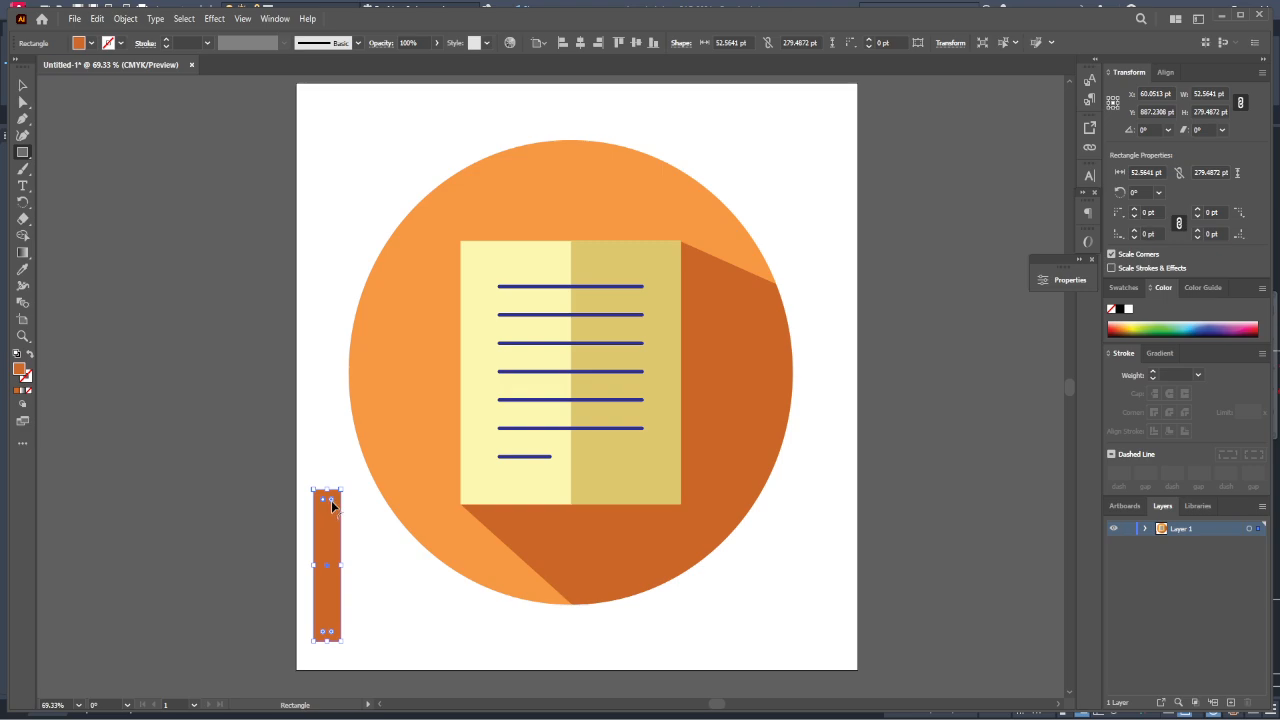
drag(331, 500, 332, 520)
click(86, 196)
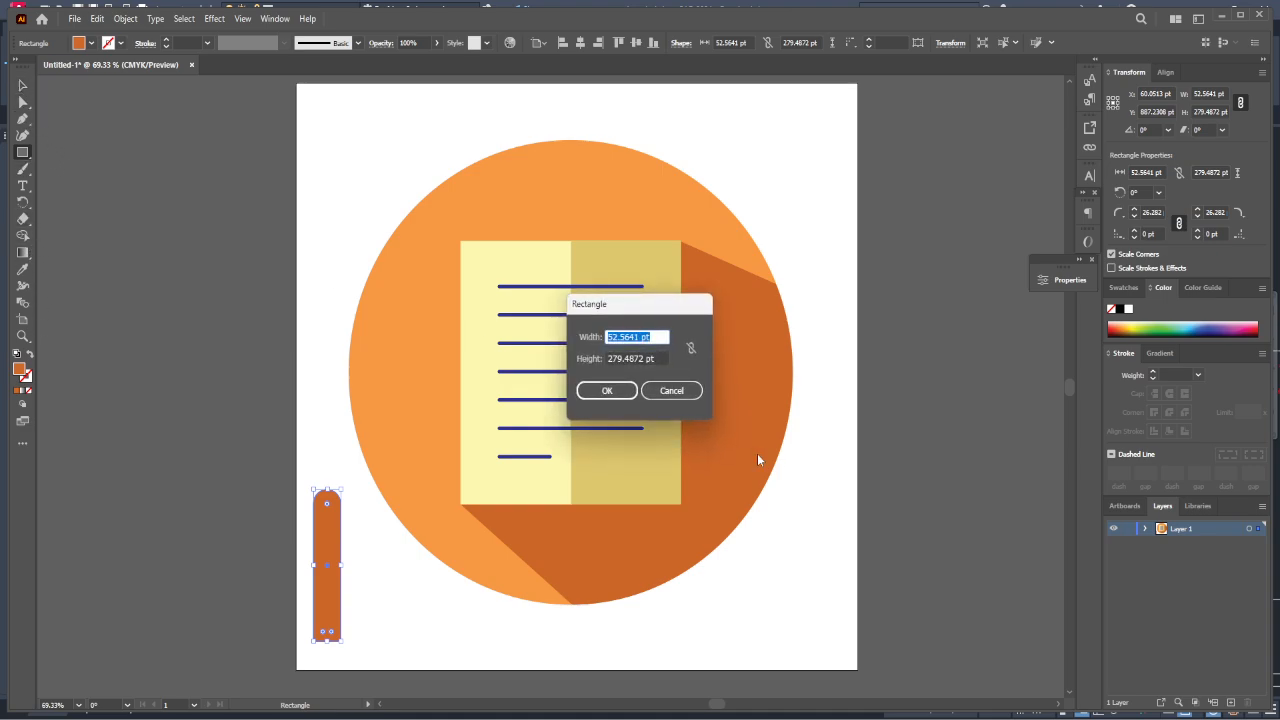
click(680, 386)
click(22, 85)
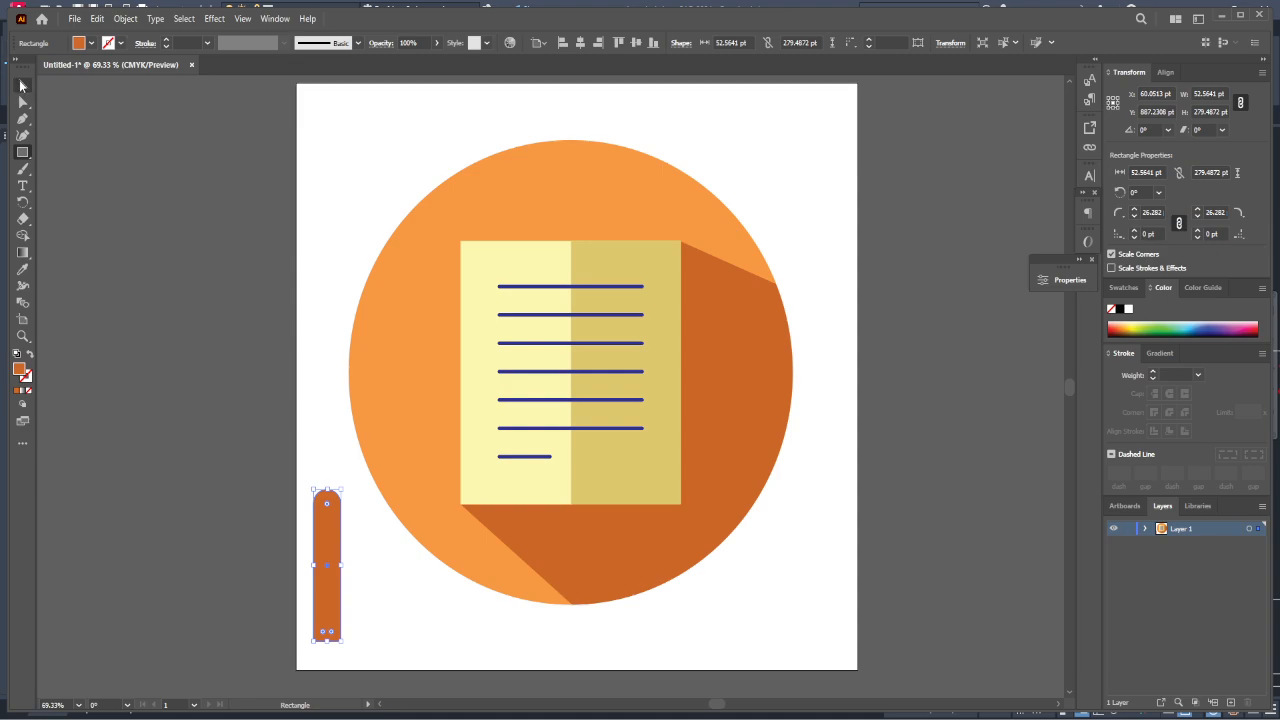
click(84, 142)
Draw a straight vertical line with the Pen tool through the bar's centre, from its rounded top to its base.
click(22, 118)
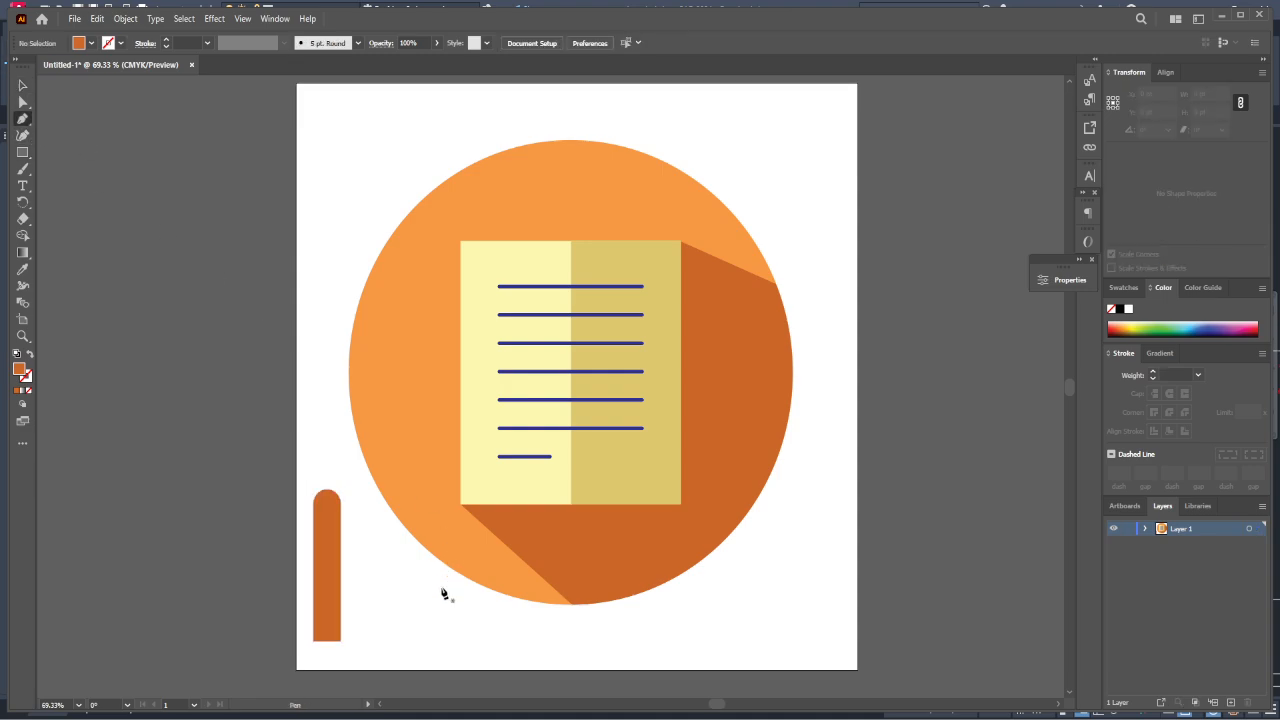
drag(326, 491, 339, 614)
key(ctrl+z)
click(327, 491)
click(328, 642)
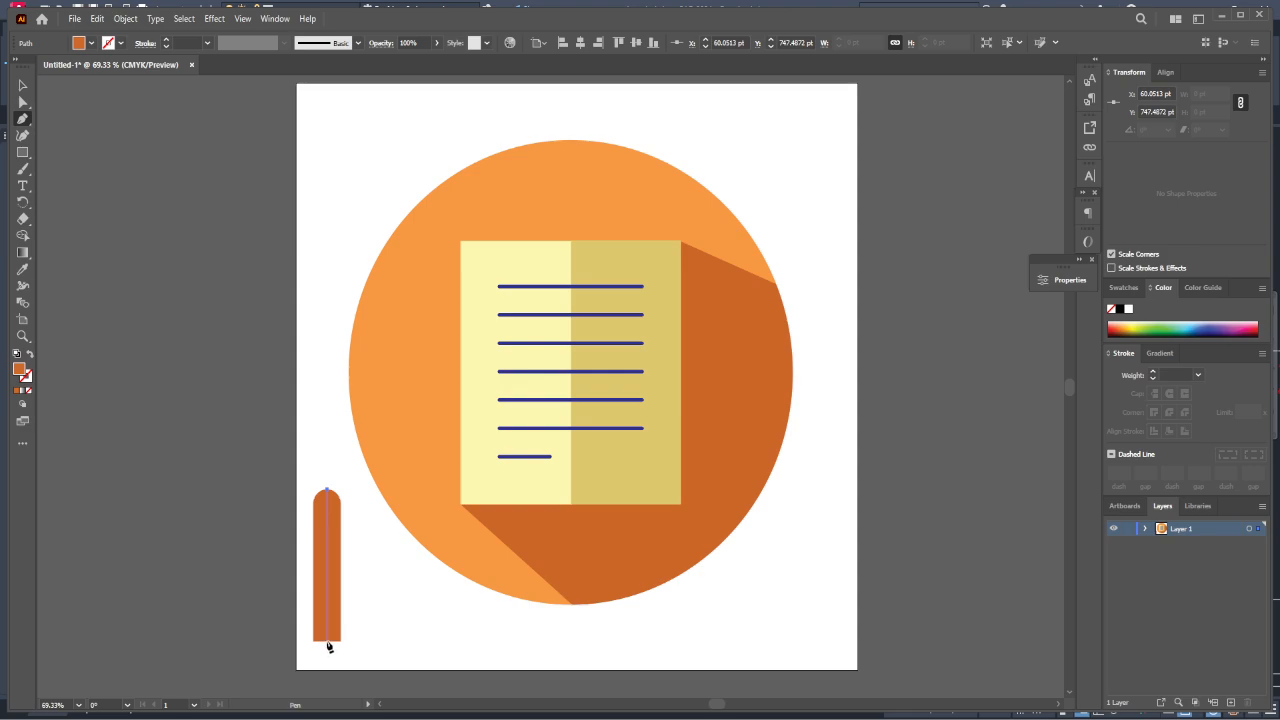
click(328, 643)
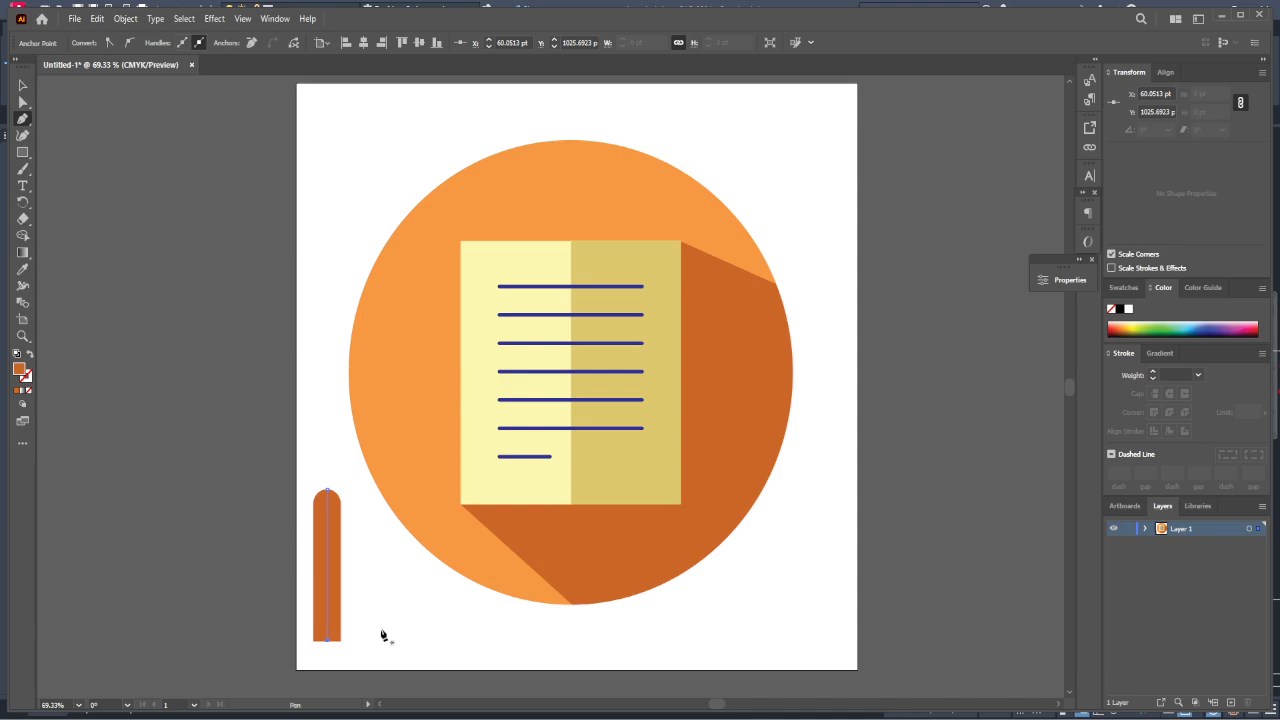
Try to split the rounded bar along its centre line with the Shape Builder tool.
click(22, 235)
click(317, 540)
click(22, 86)
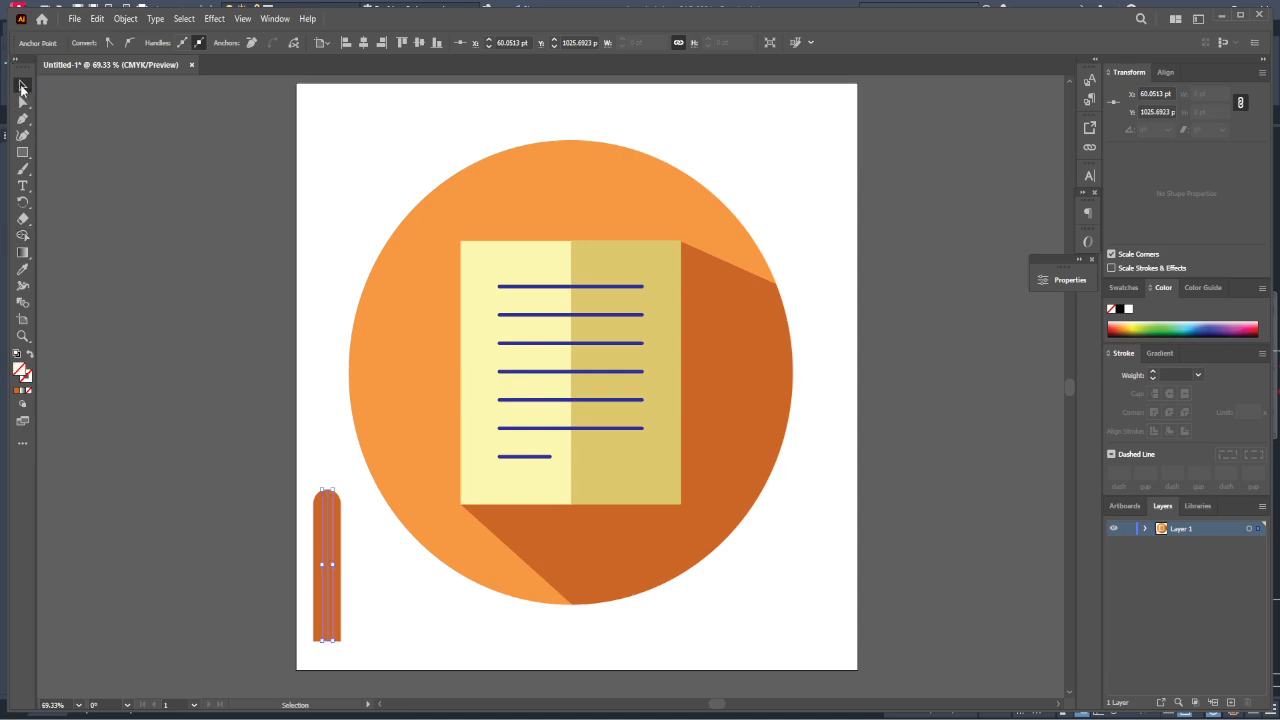
click(362, 640)
click(315, 575)
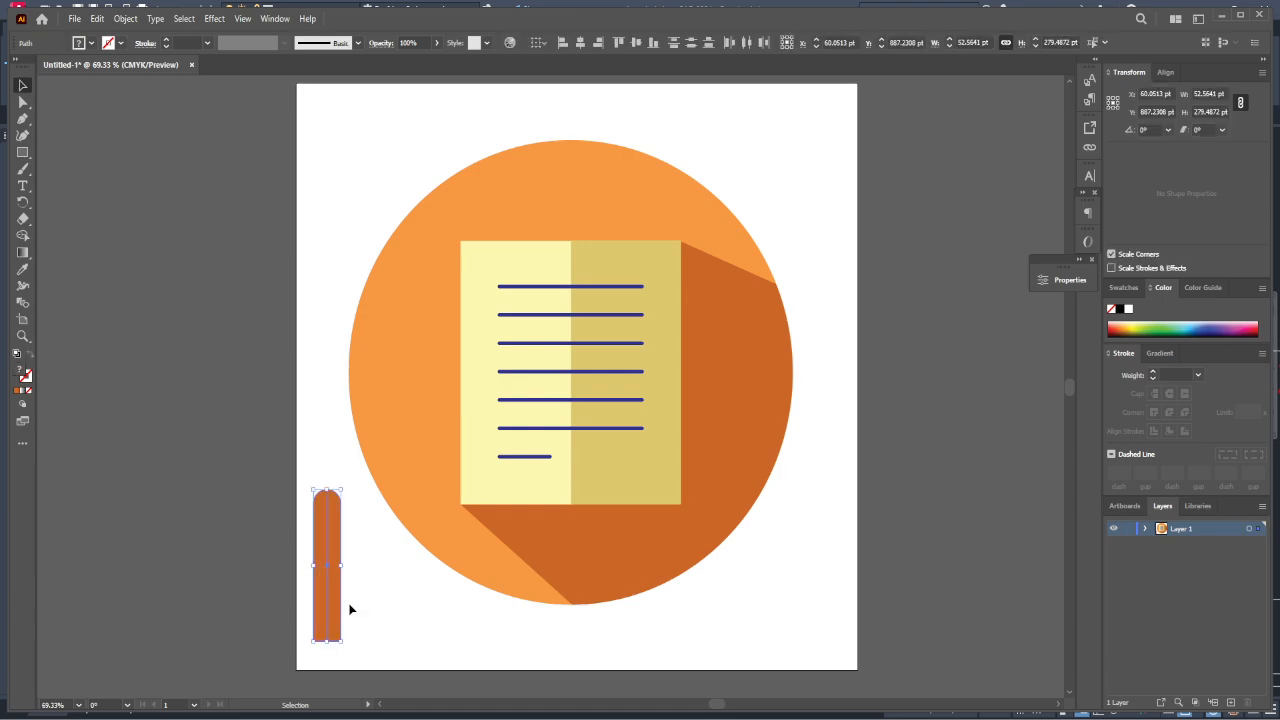
click(22, 235)
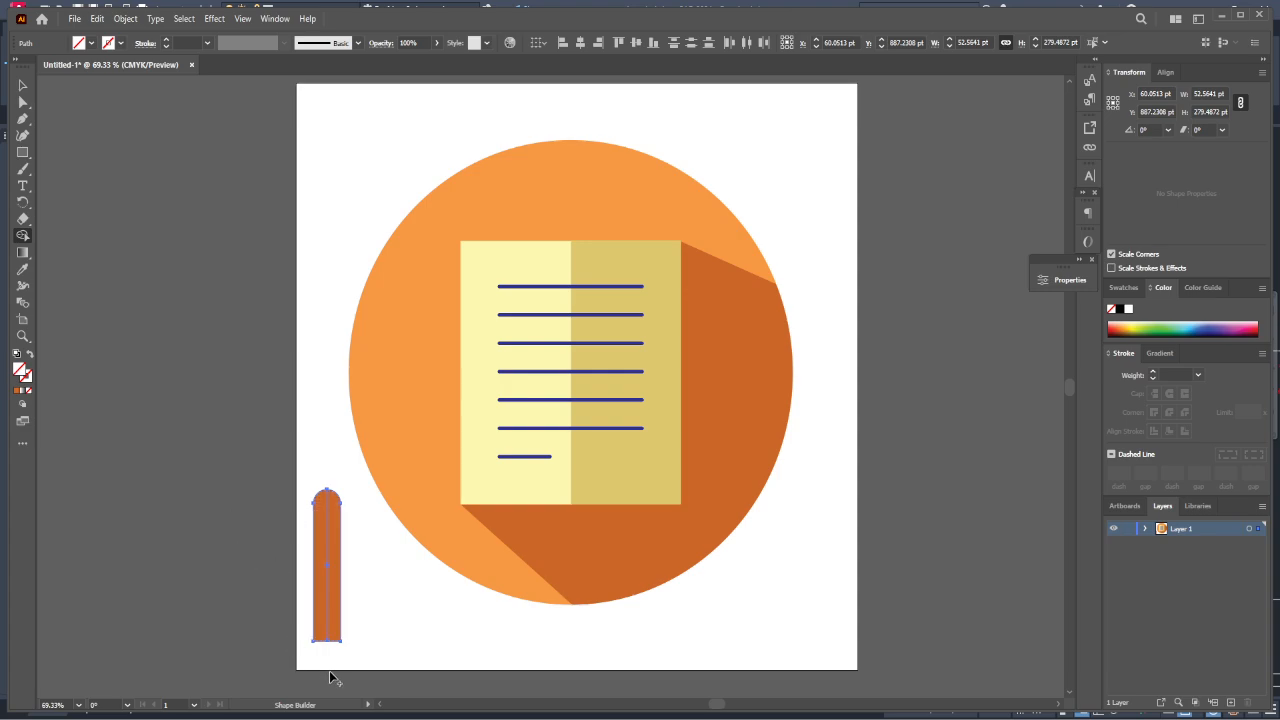
click(21, 86)
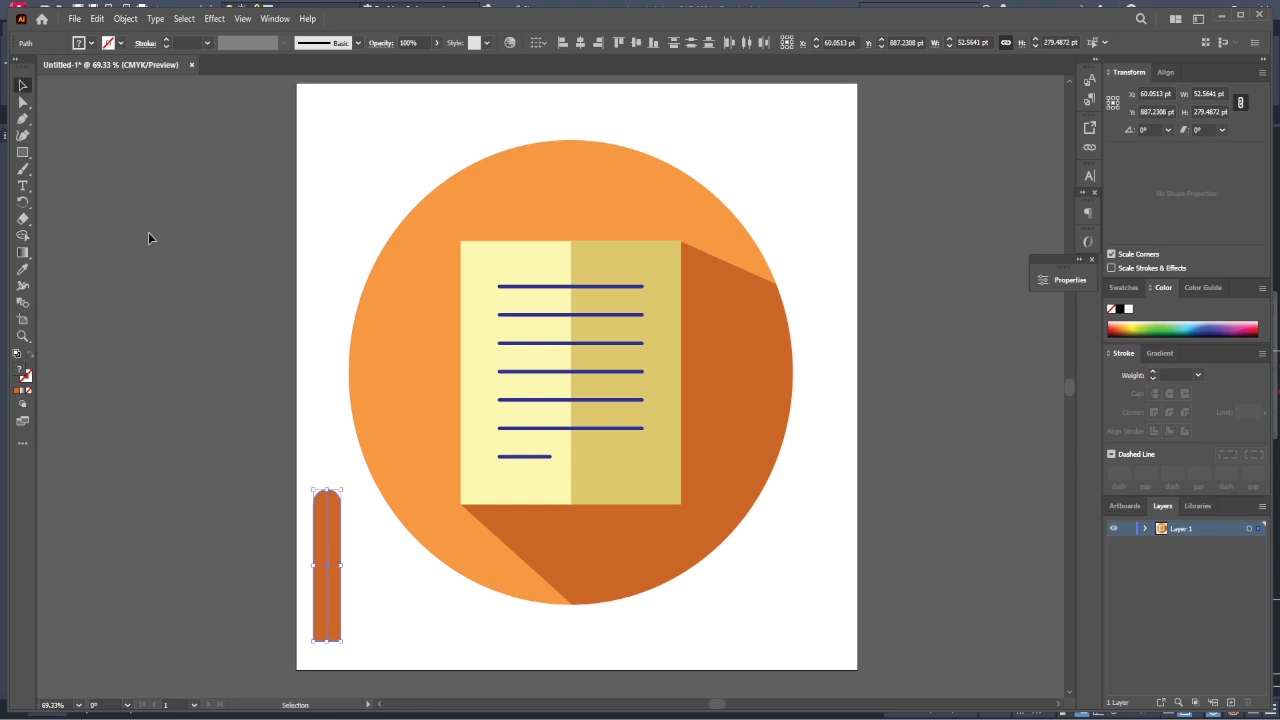
click(285, 488)
Extend the centre line beyond both ends of the bar to a height of about 296 pt.
click(328, 560)
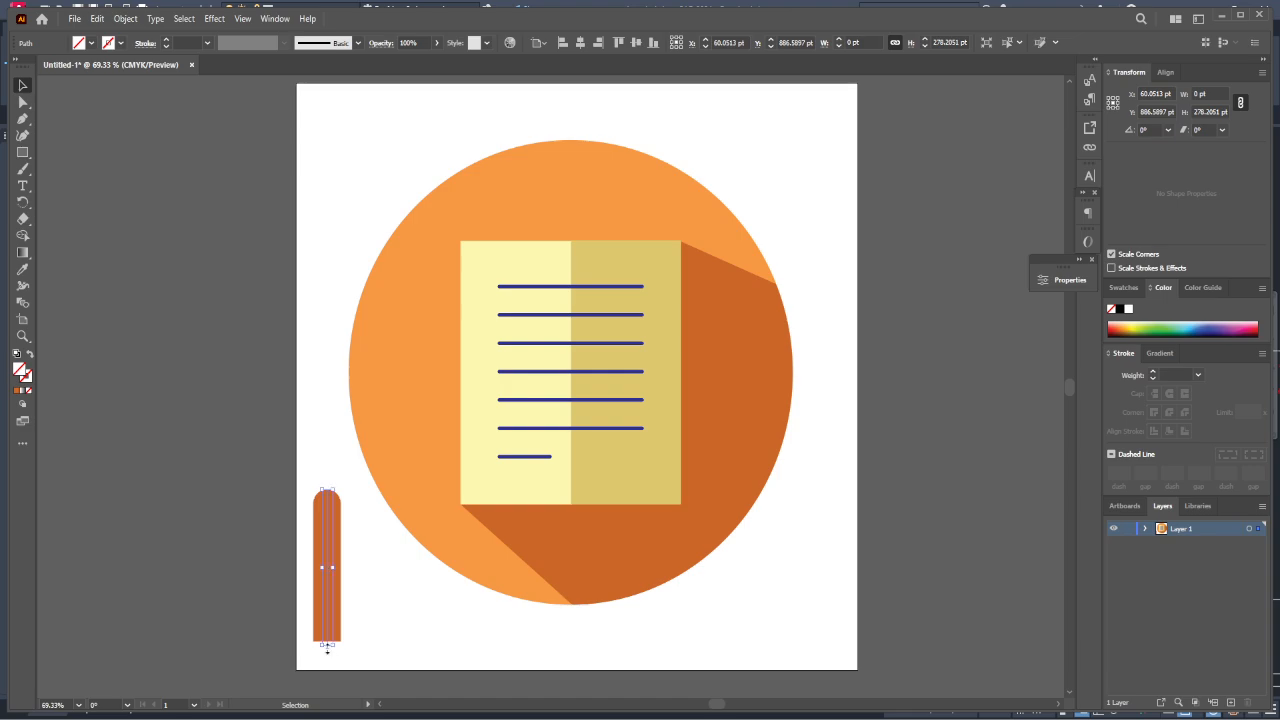
drag(327, 648, 327, 653)
drag(325, 485, 325, 476)
Select the bar with its centre line and split it into left and right halves using the Shape Builder tool.
click(338, 603)
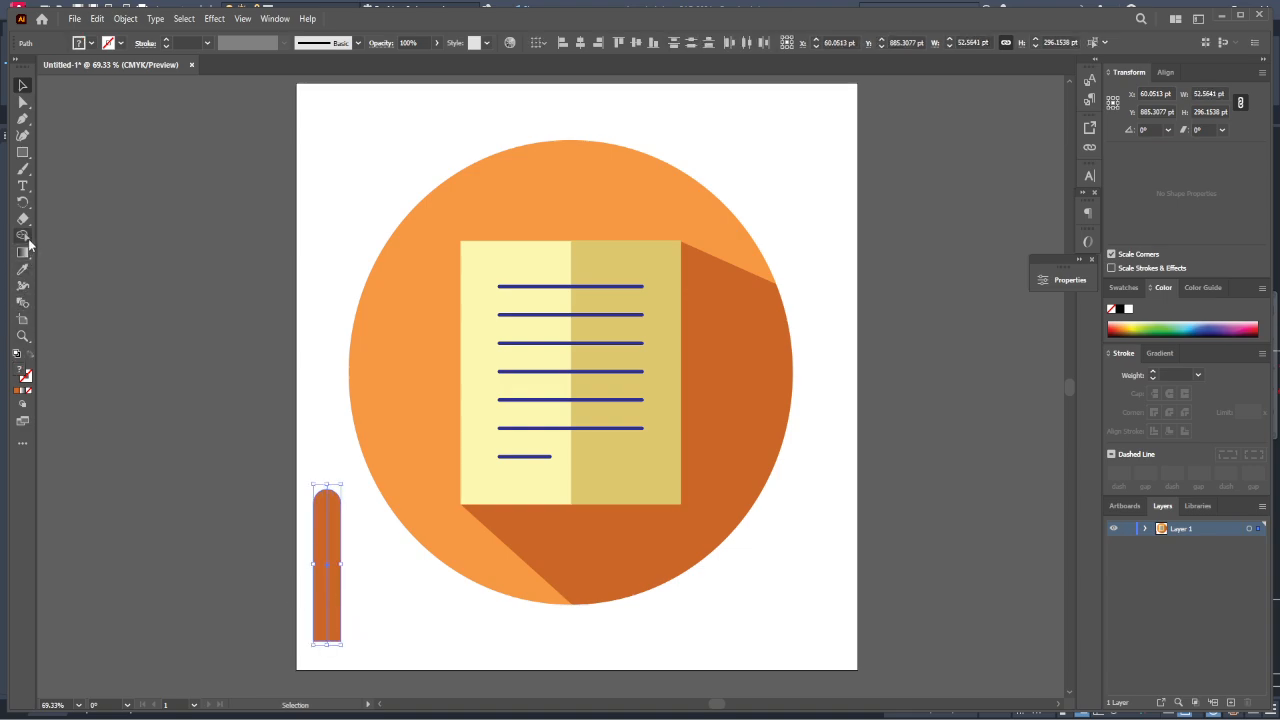
click(22, 235)
click(331, 605)
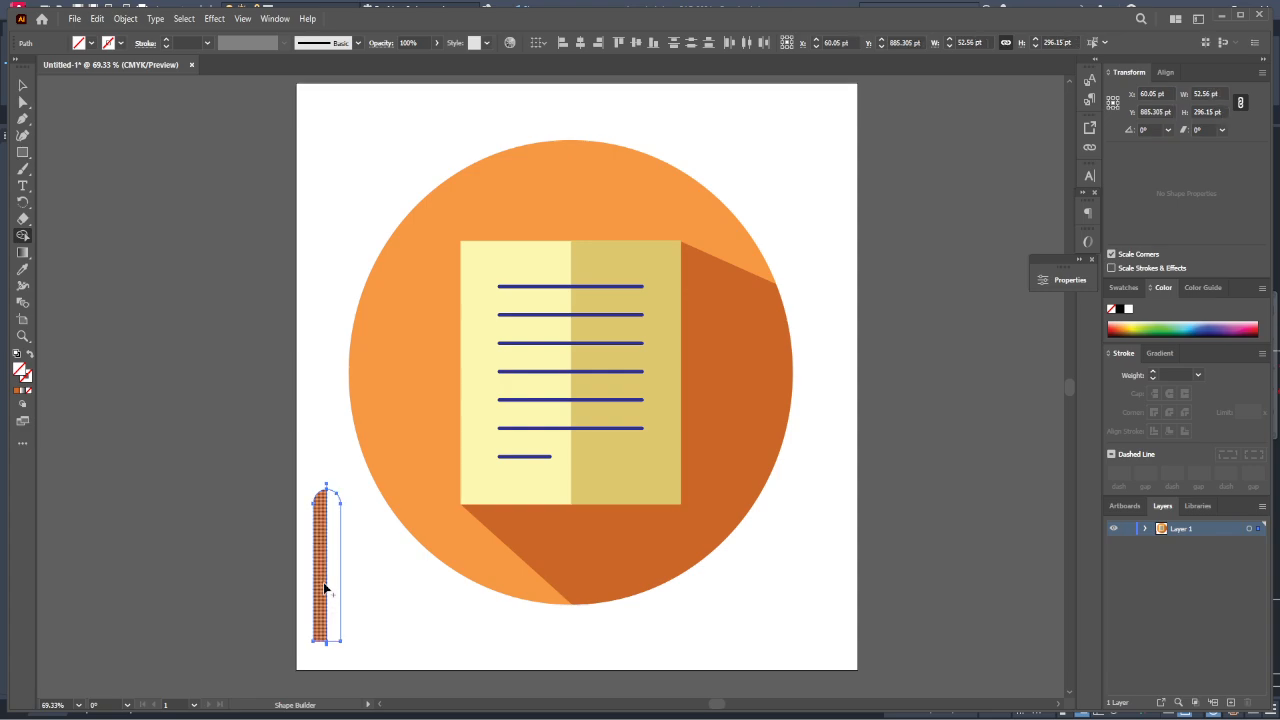
click(324, 582)
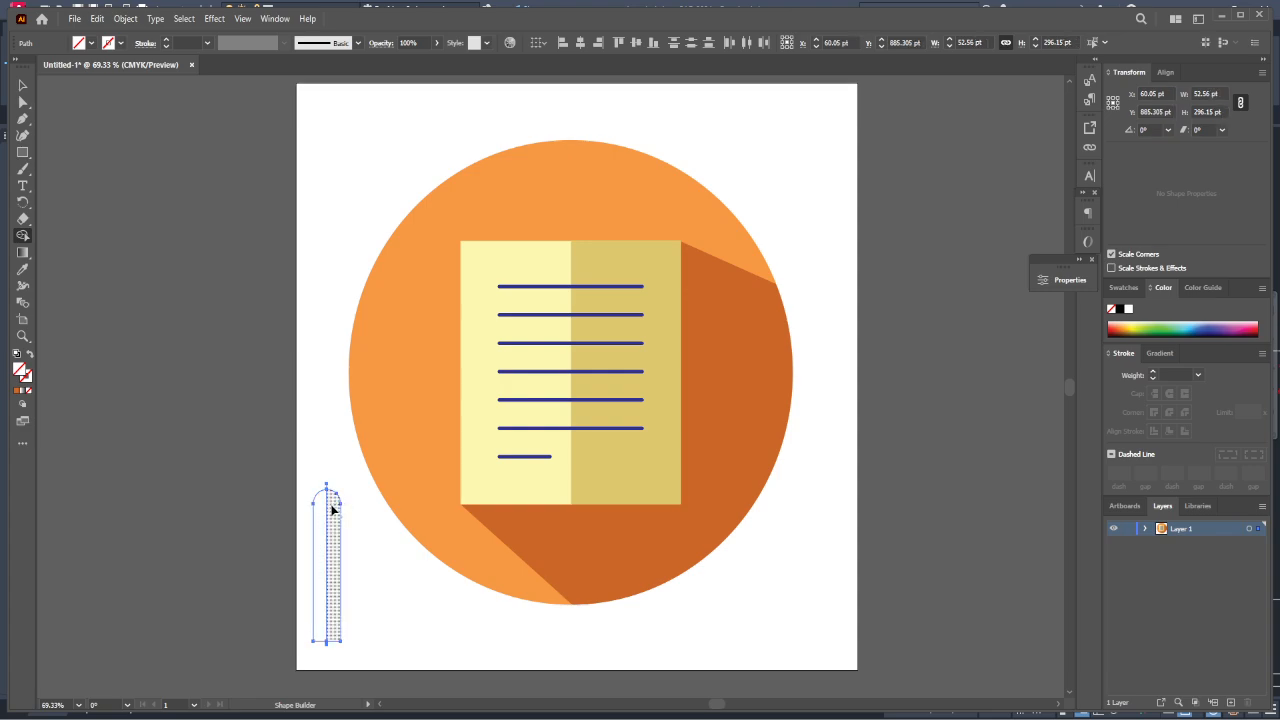
click(22, 86)
click(178, 276)
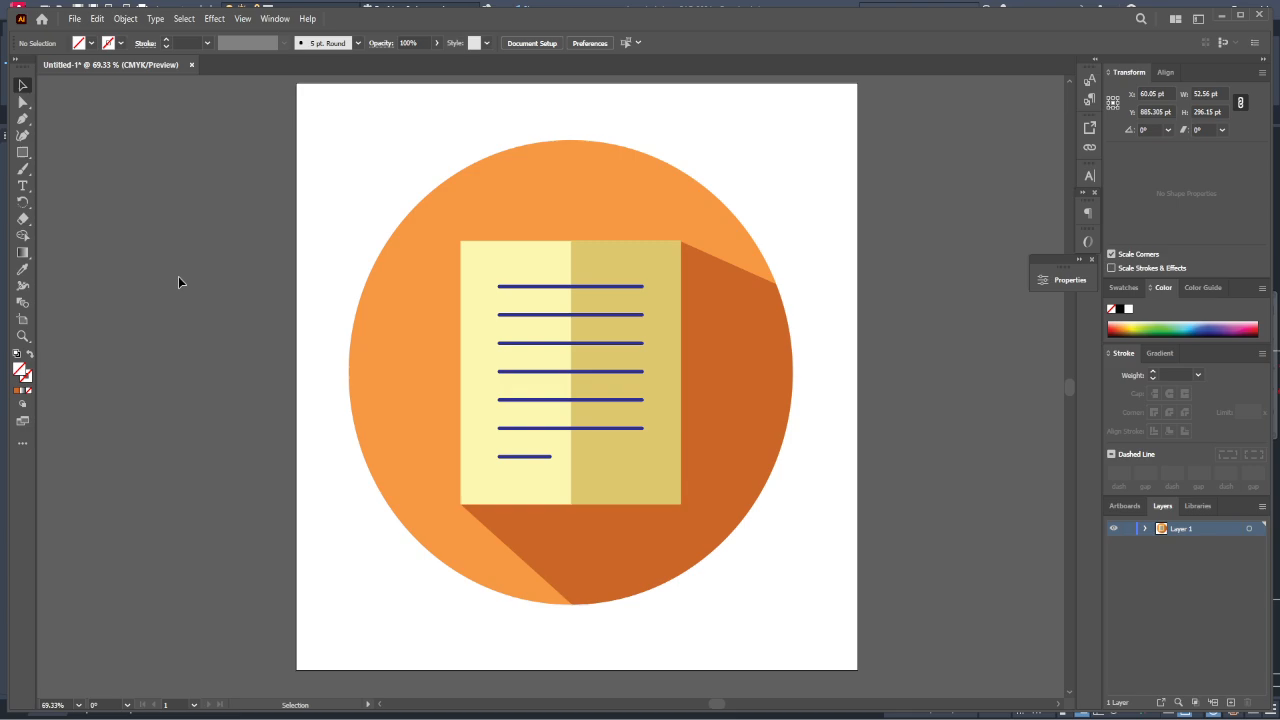
Fill the left half of the bar with dark blue.
click(328, 530)
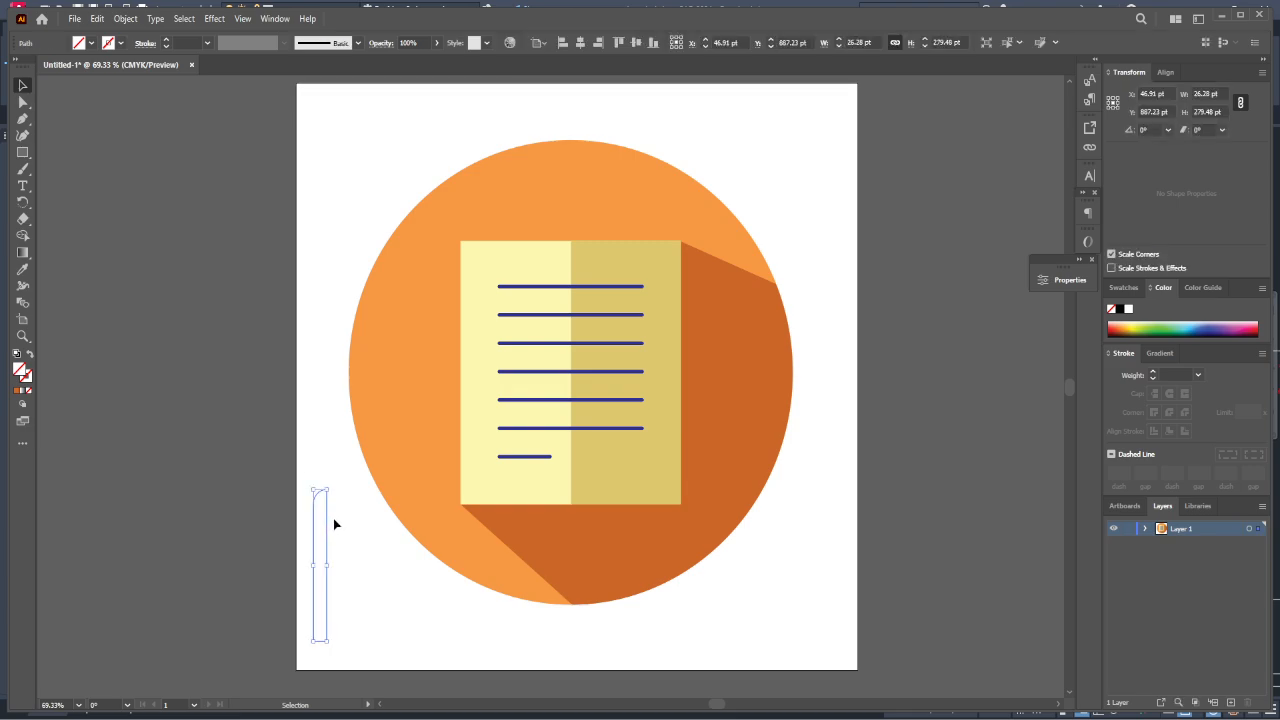
click(91, 43)
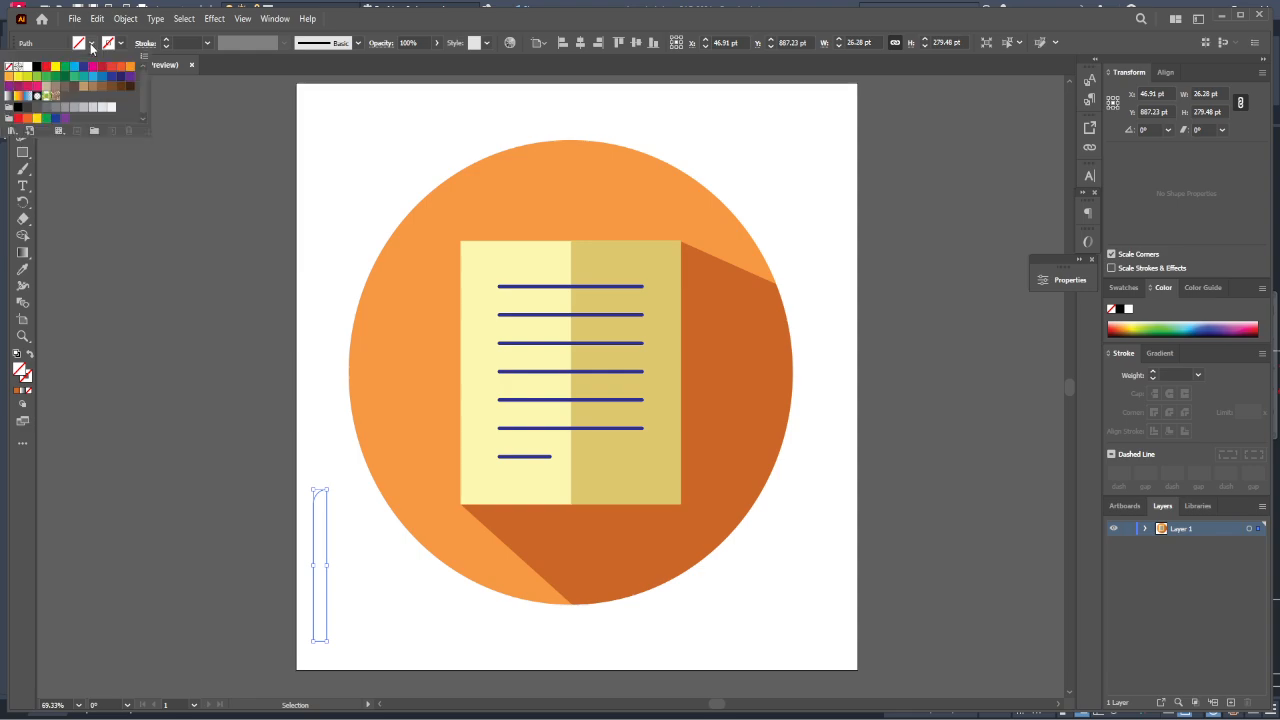
click(86, 70)
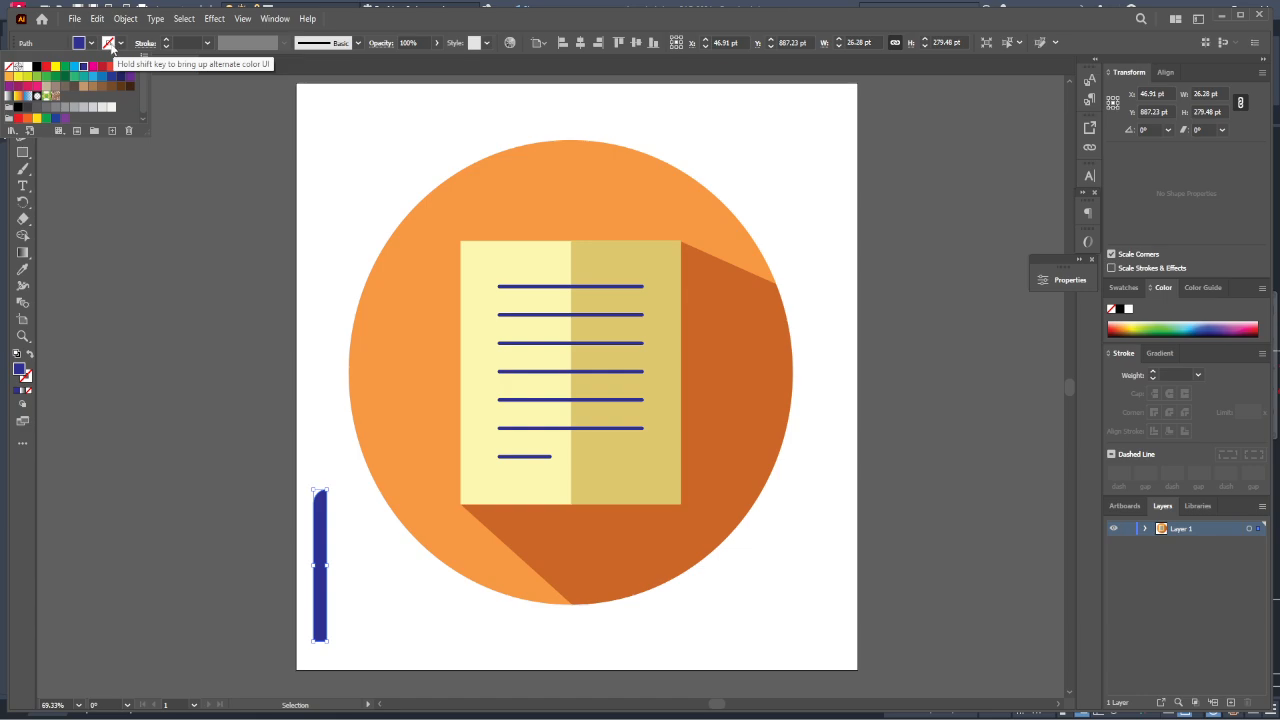
click(338, 545)
click(83, 326)
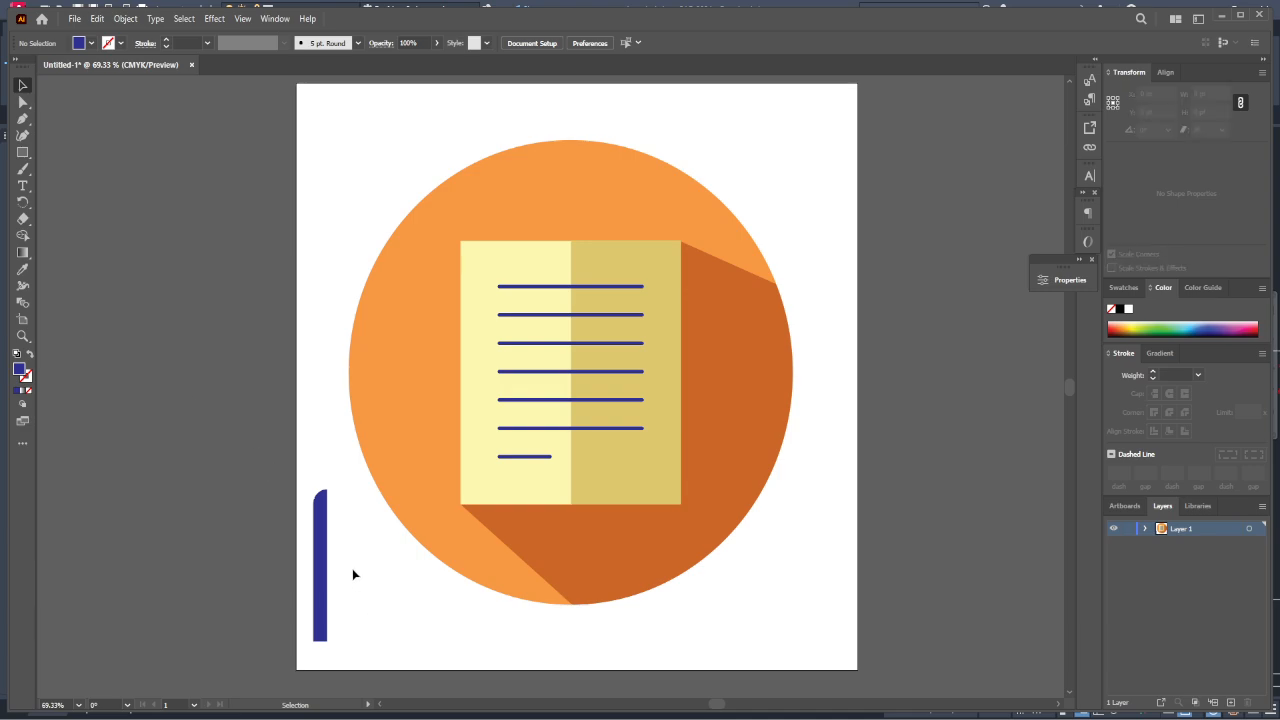
Fill the right half of the bar with a slightly lighter shade of the left half's blue, using the Color Picker.
click(331, 499)
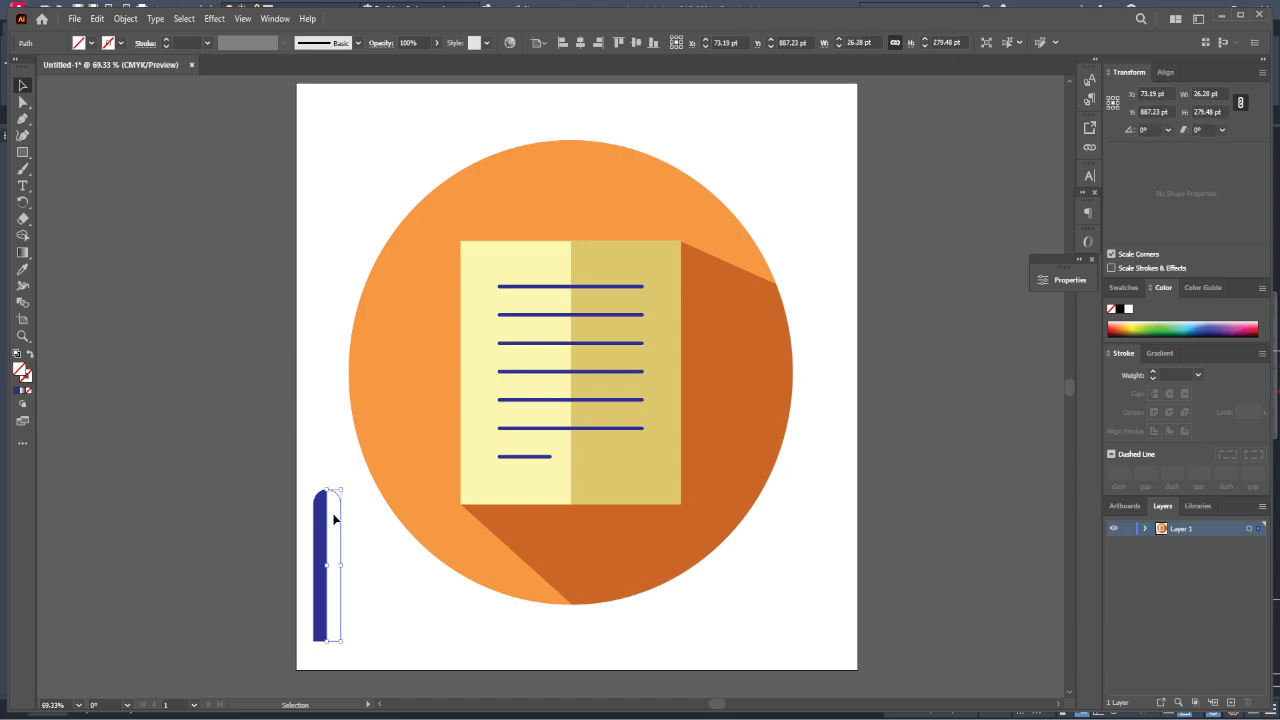
click(80, 46)
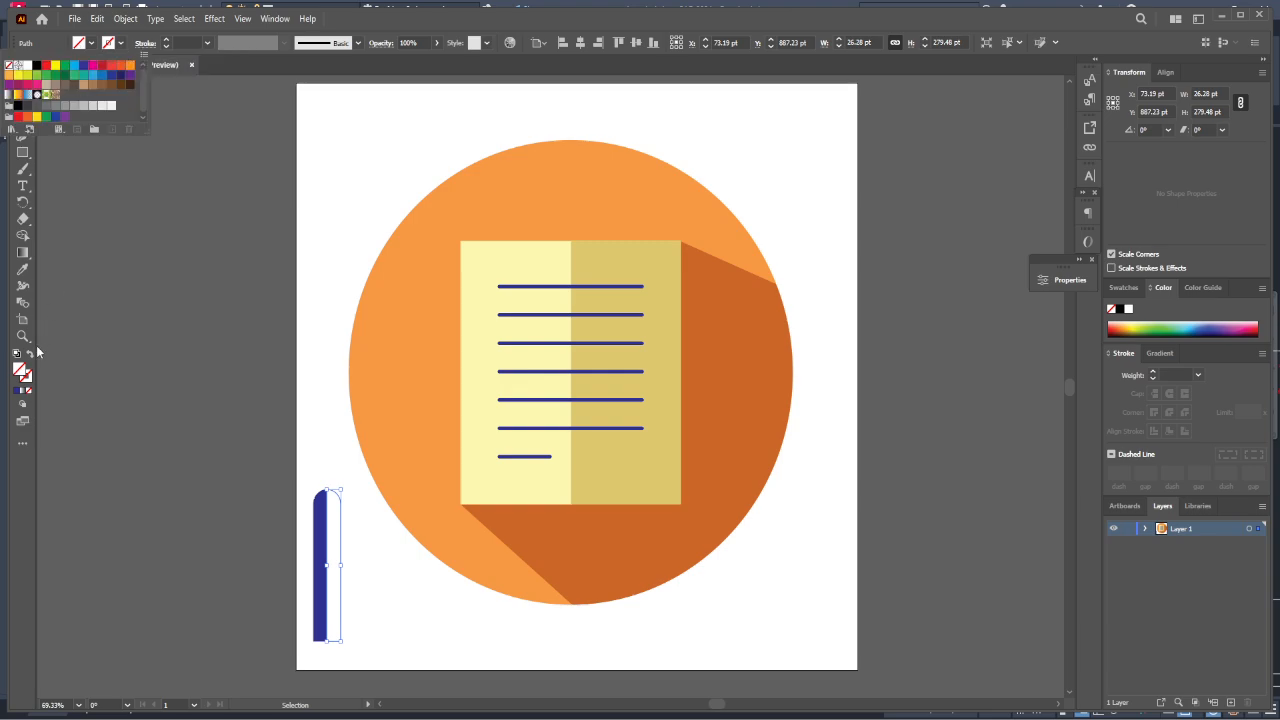
double_click(21, 372)
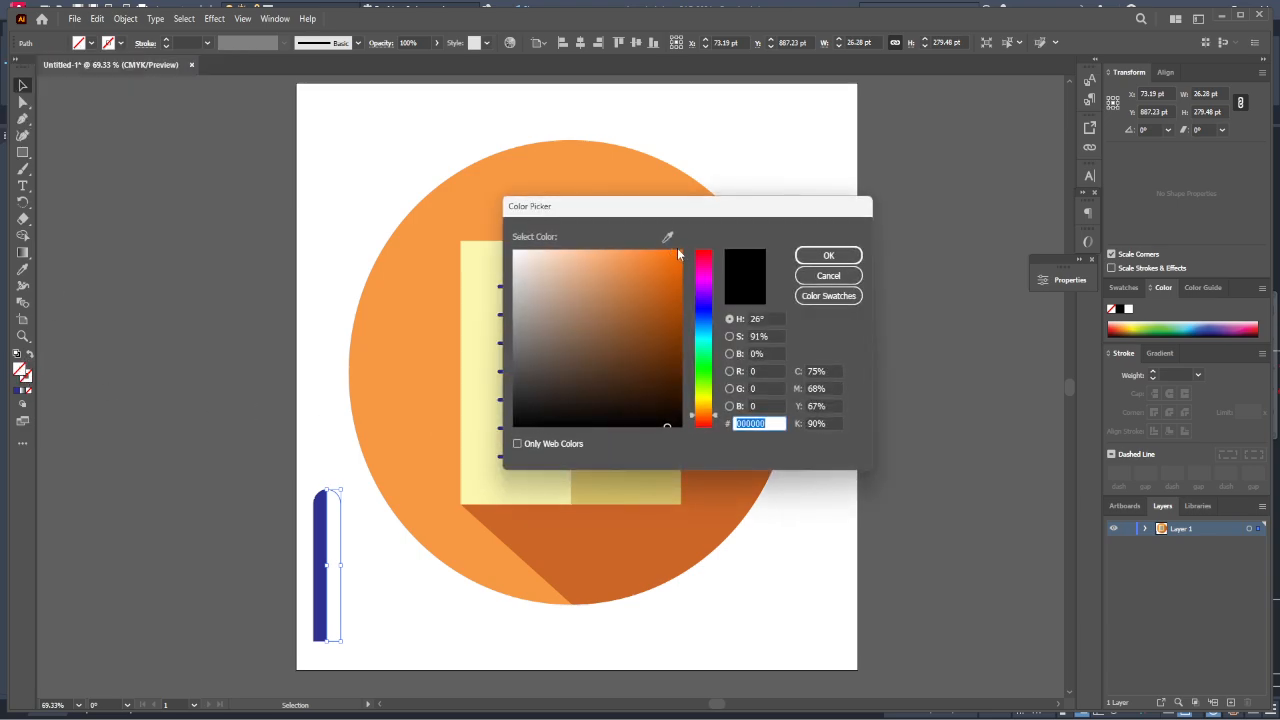
click(666, 237)
click(334, 522)
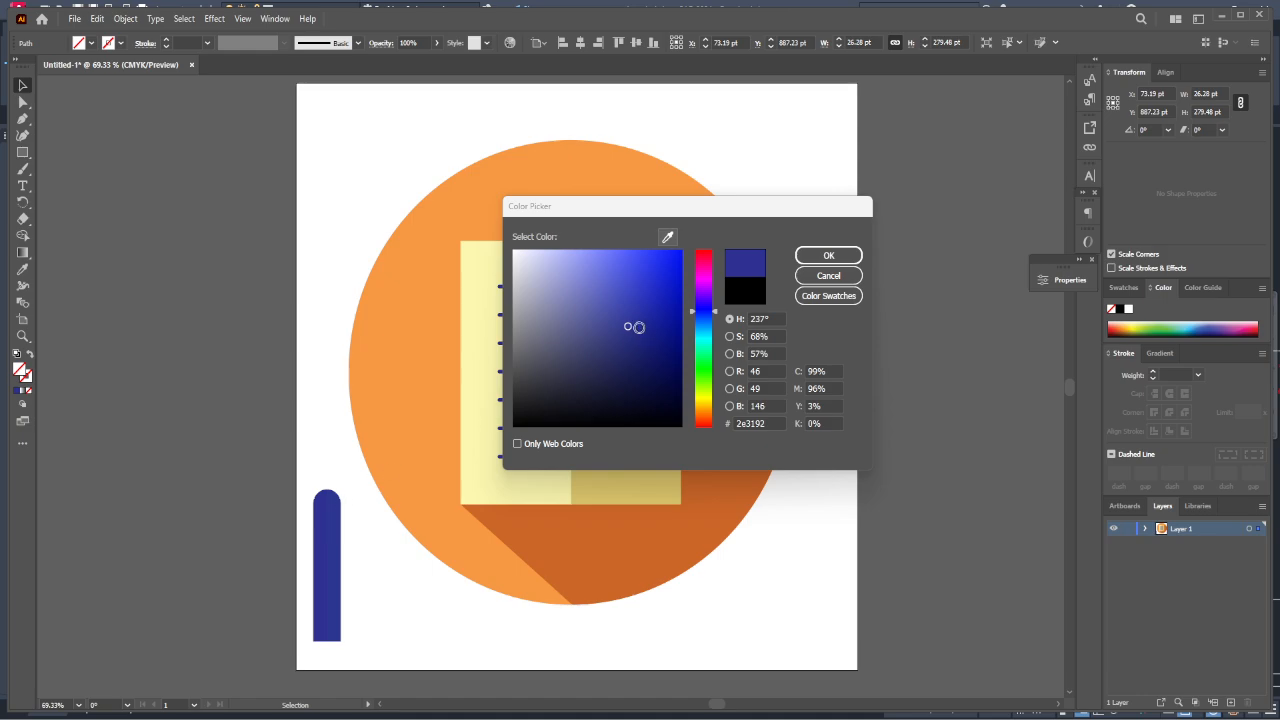
click(620, 309)
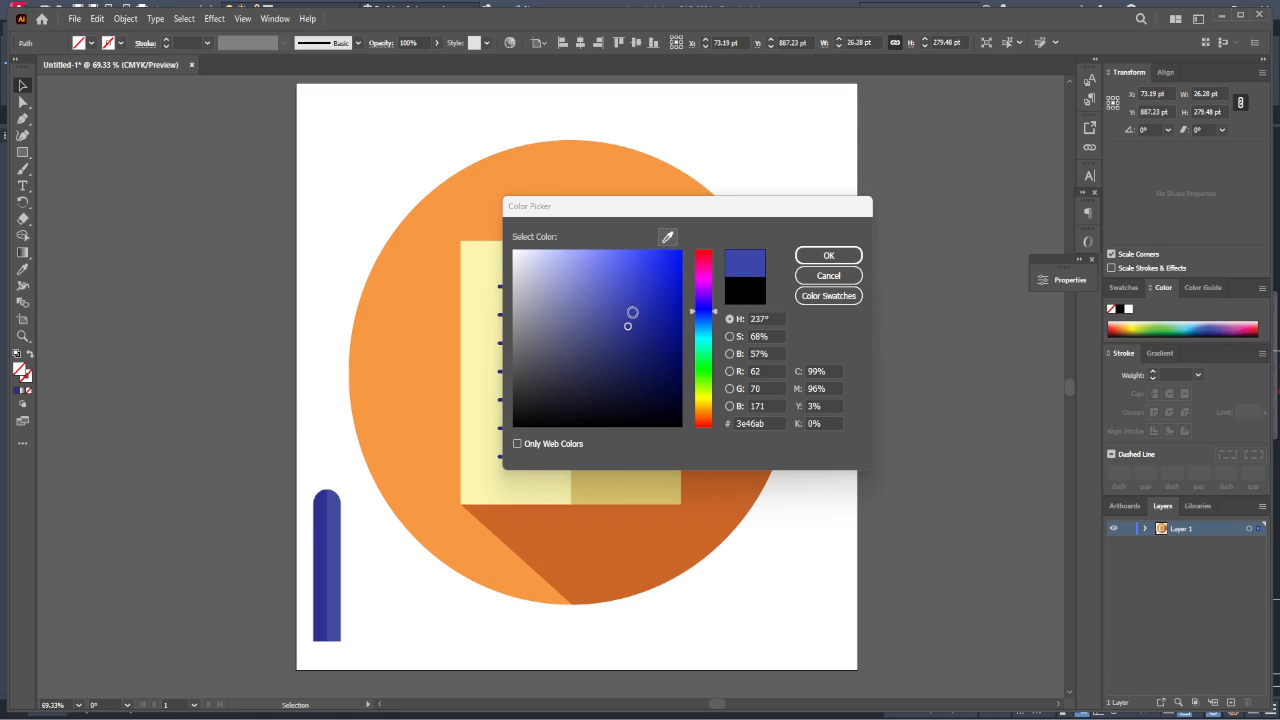
click(631, 309)
click(631, 302)
click(828, 256)
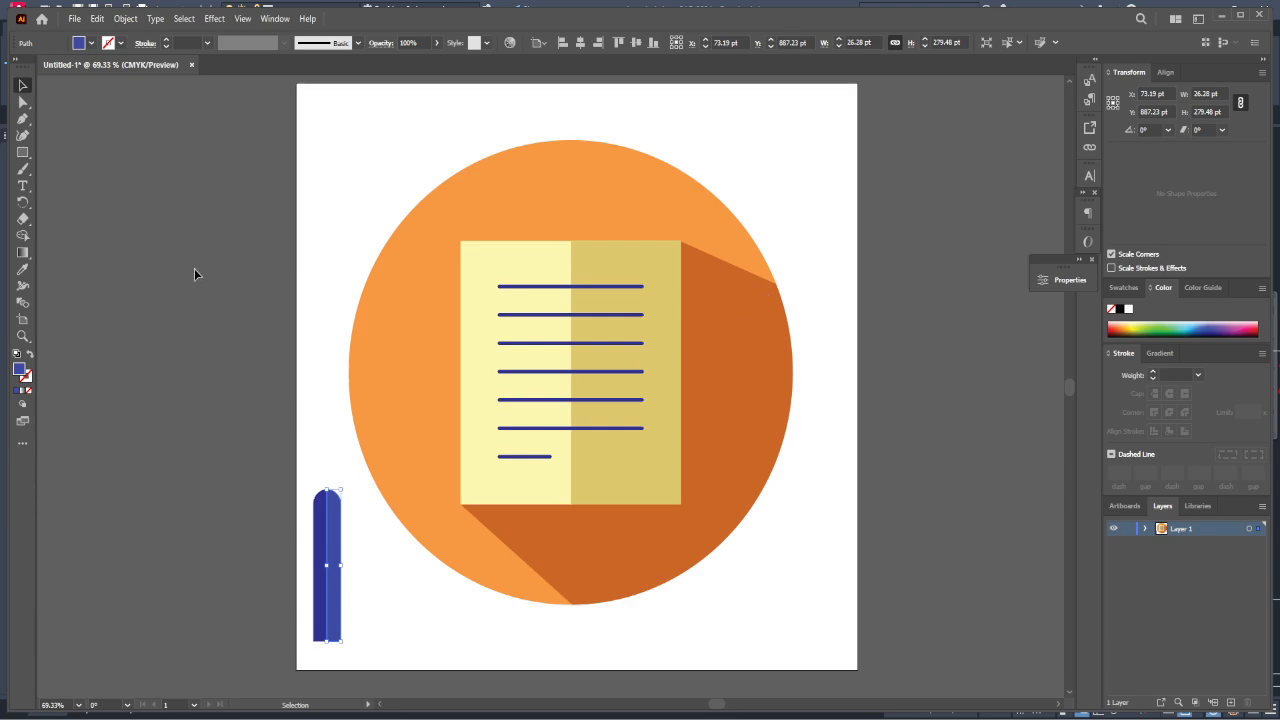
Move both halves of the blue pen body beside the circle's upper right edge and group them.
click(352, 564)
click(327, 555)
drag(328, 545, 803, 212)
right_click(803, 212)
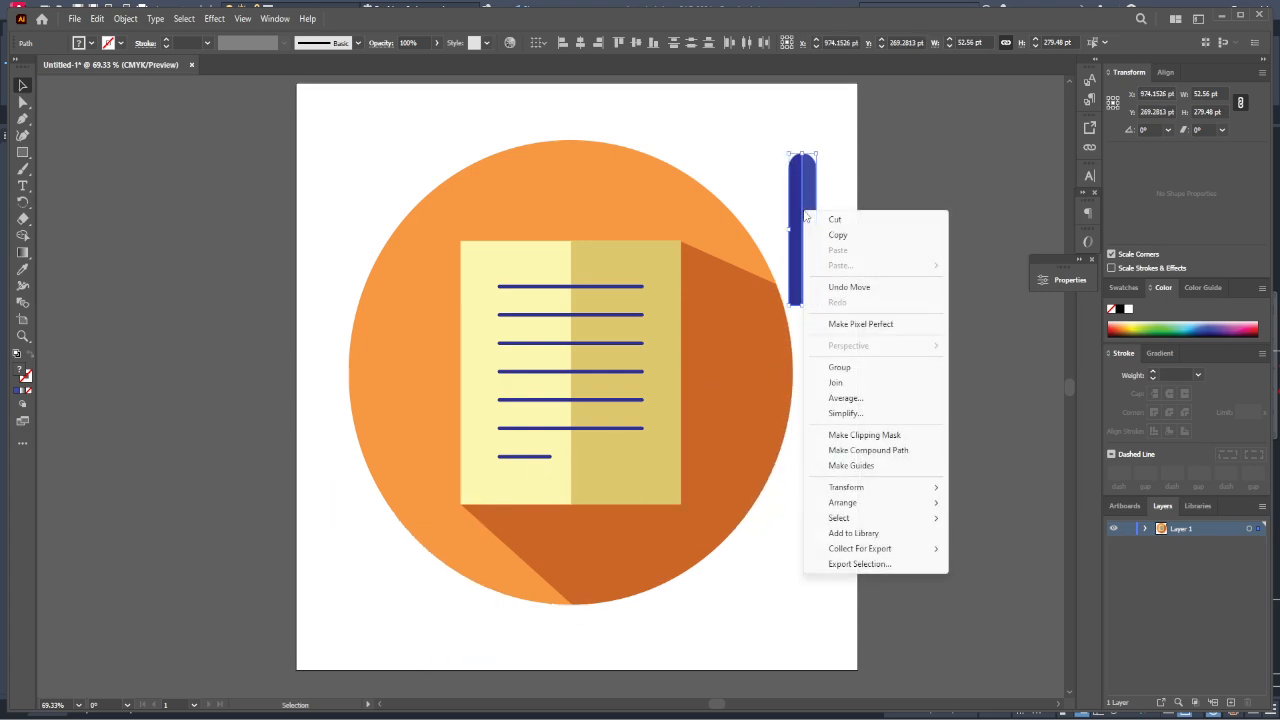
click(845, 367)
click(272, 582)
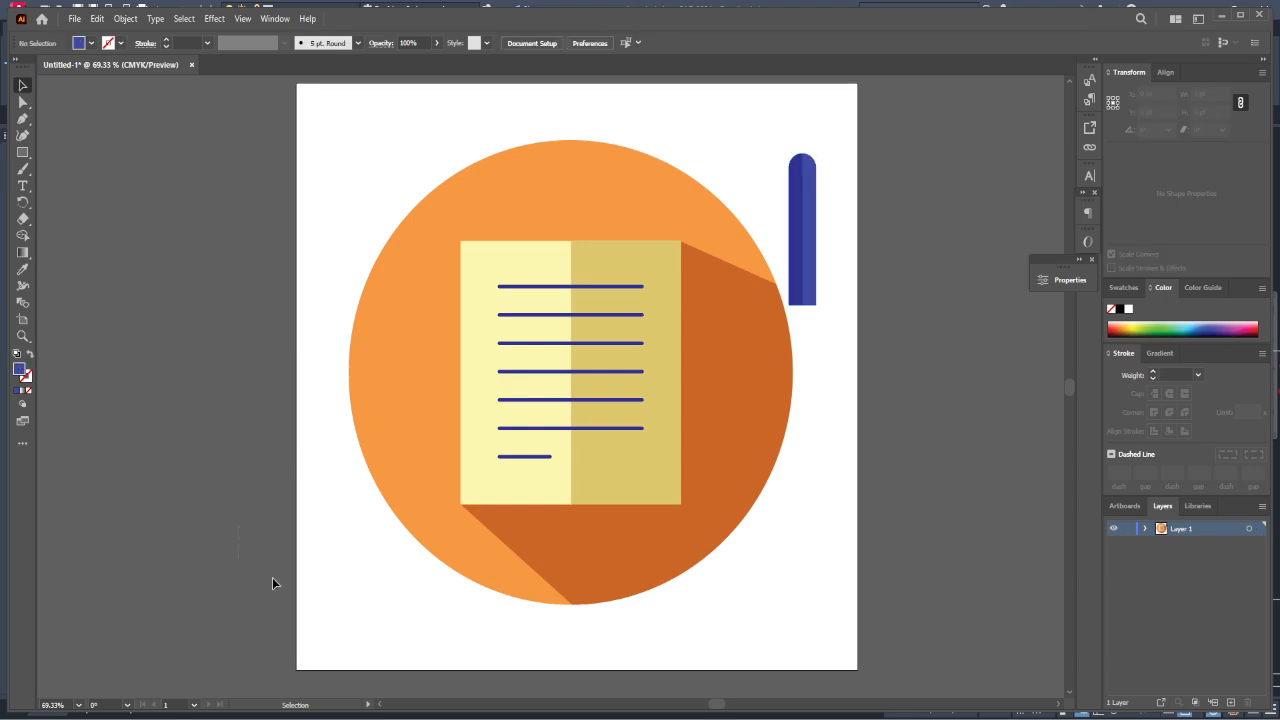
Delete the leftover stub of the centre line near the artboard's lower left and shift the pen body slightly down and right.
drag(380, 680, 381, 682)
key(Delete)
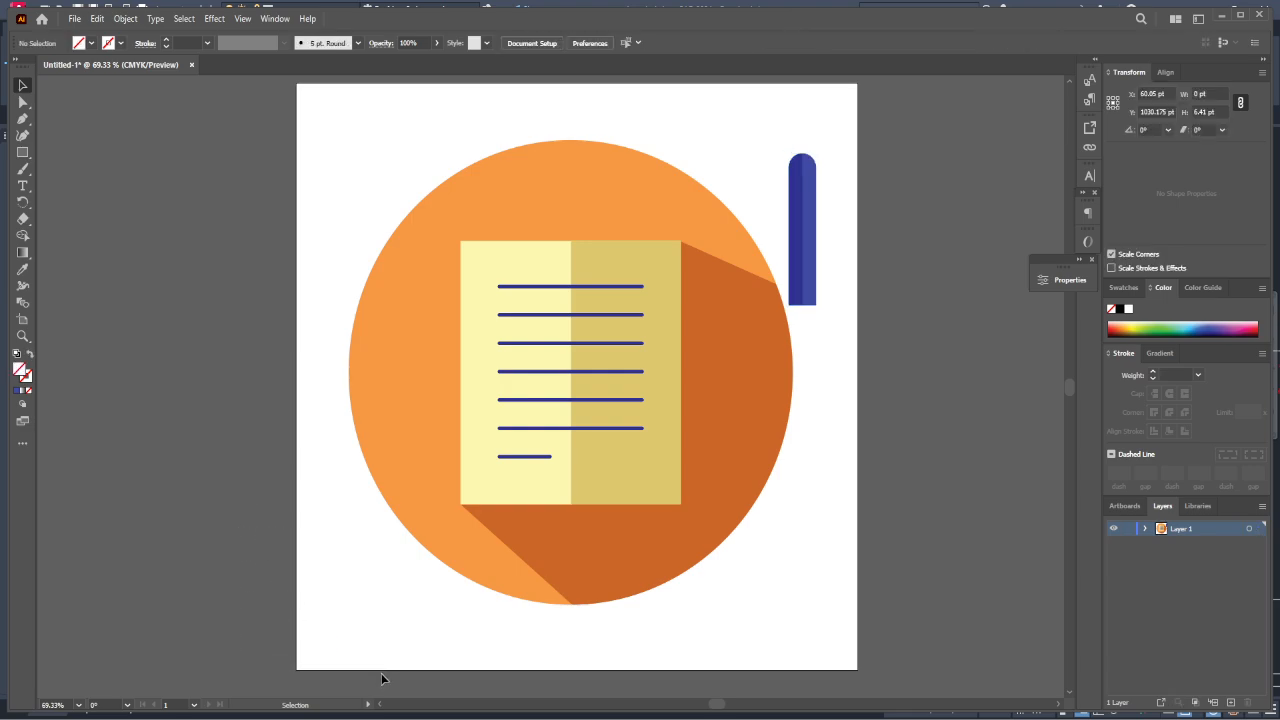
drag(814, 279, 825, 302)
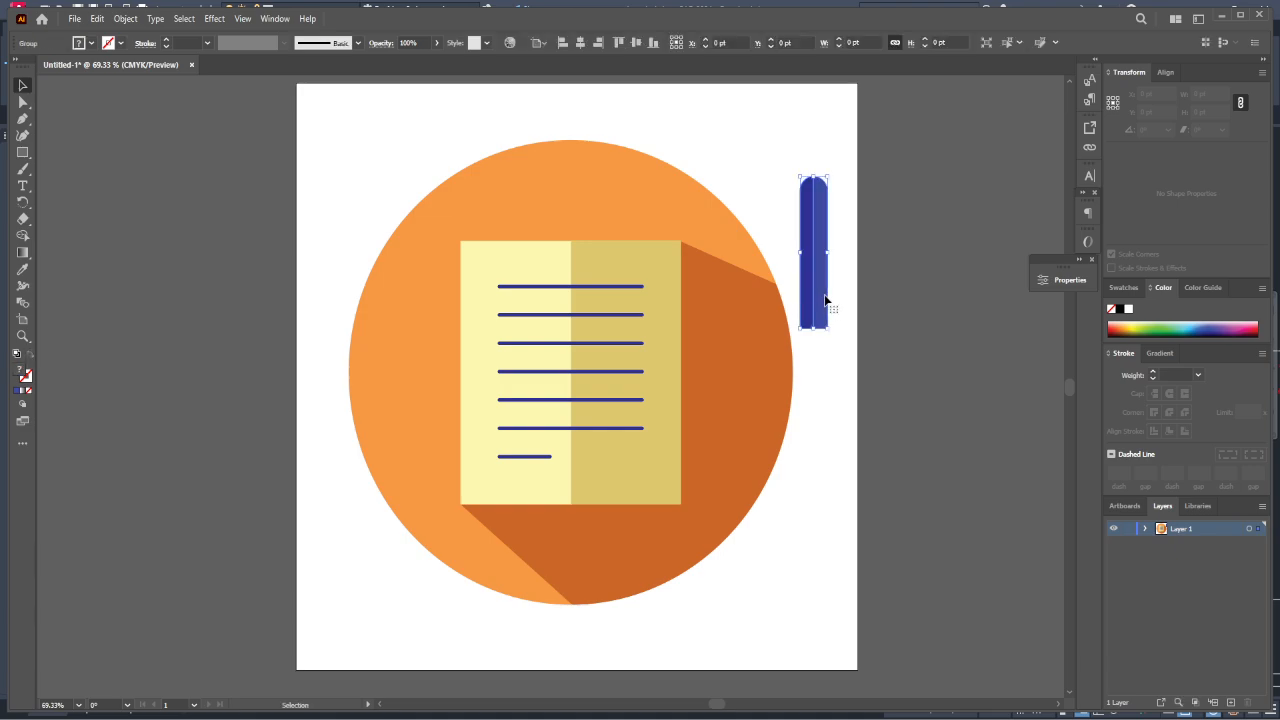
Draw a closed, downward-pointing triangular tip with the Pen tool under the pen body, about 53 pt wide and 56 pt high.
click(25, 137)
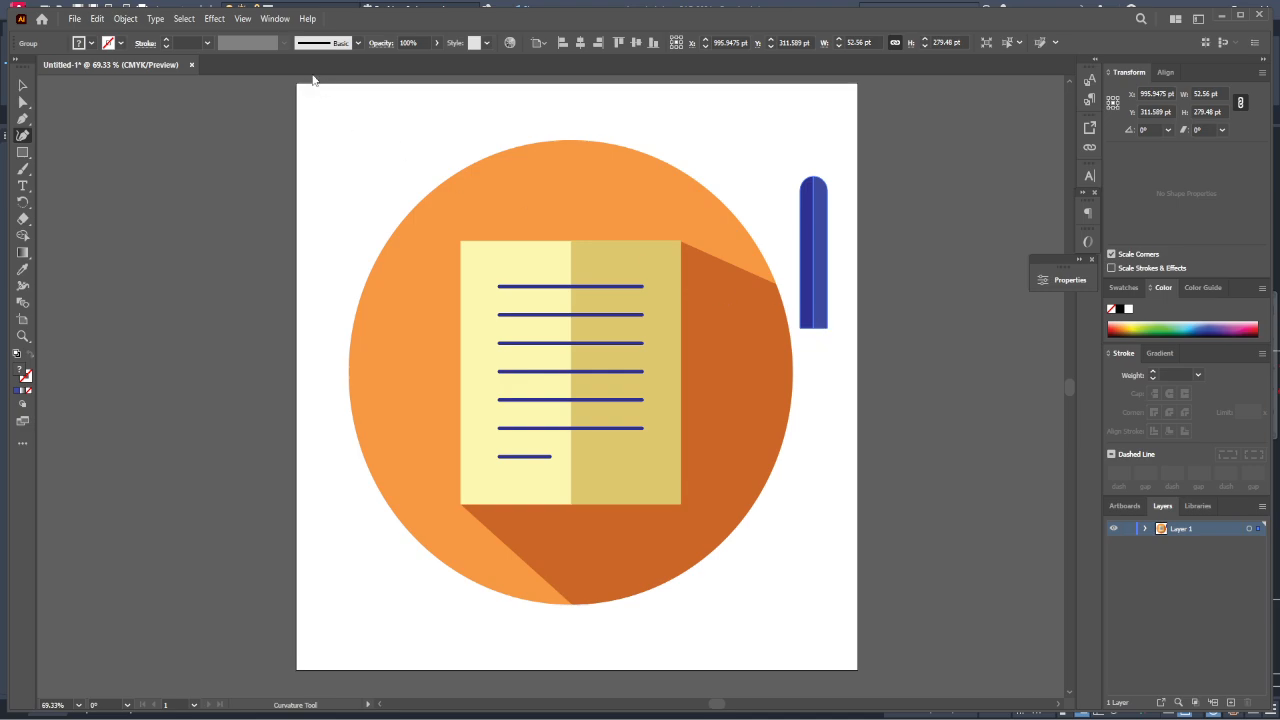
key(p)
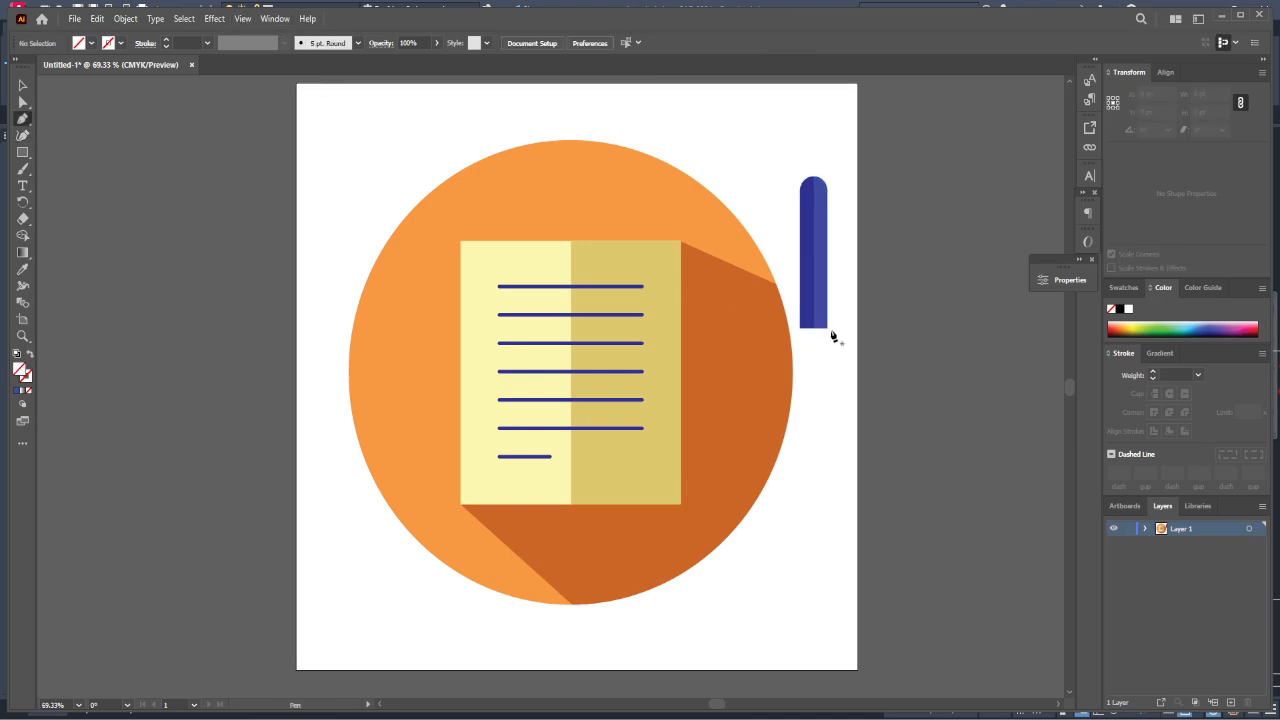
click(826, 331)
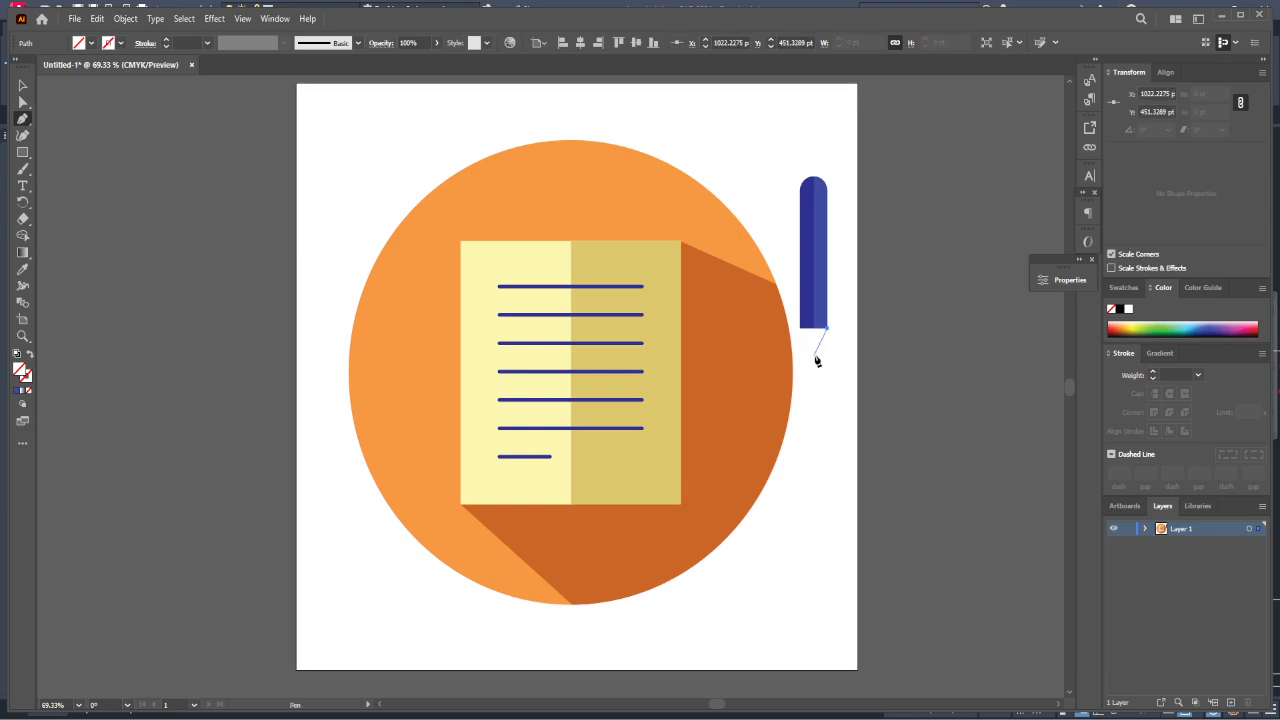
click(814, 357)
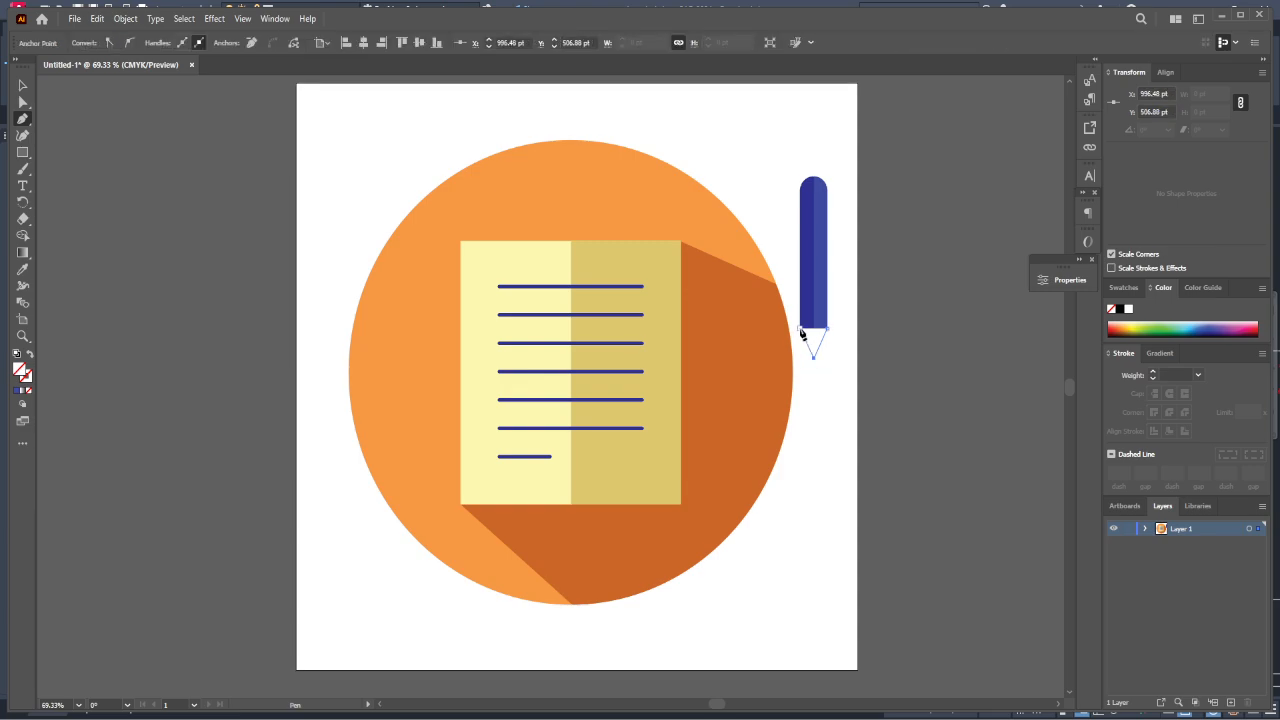
click(802, 333)
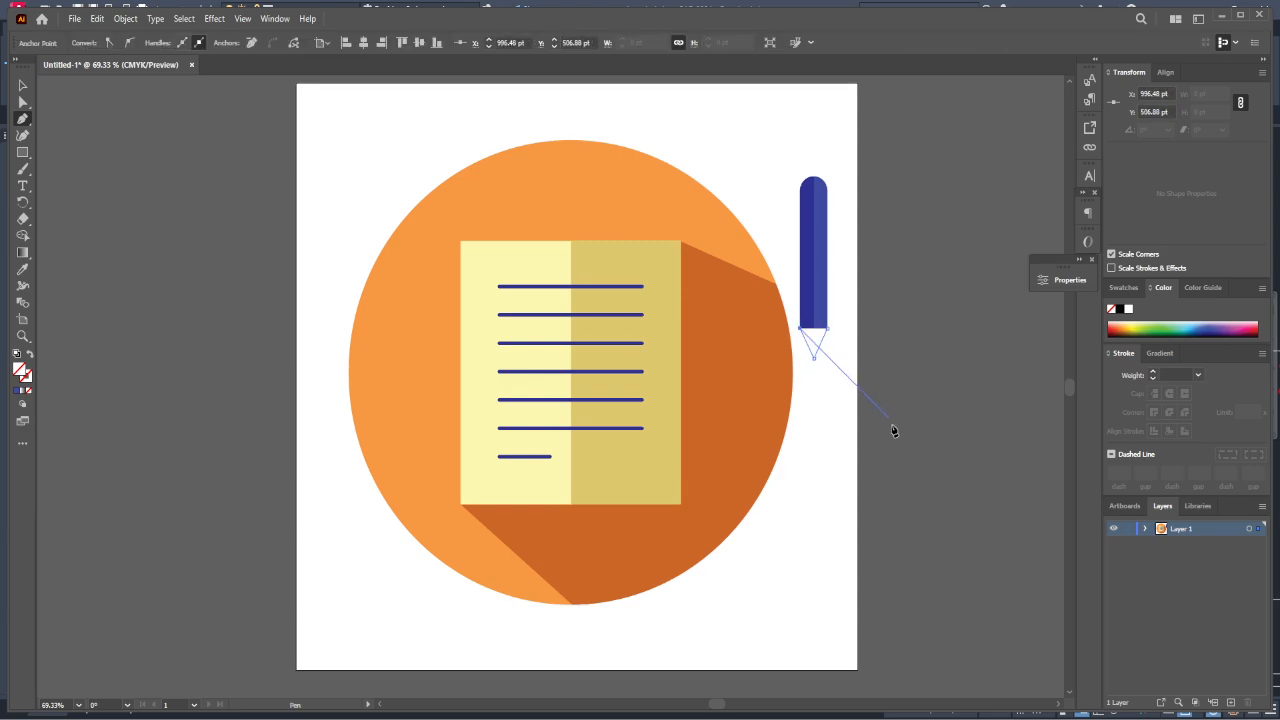
click(828, 330)
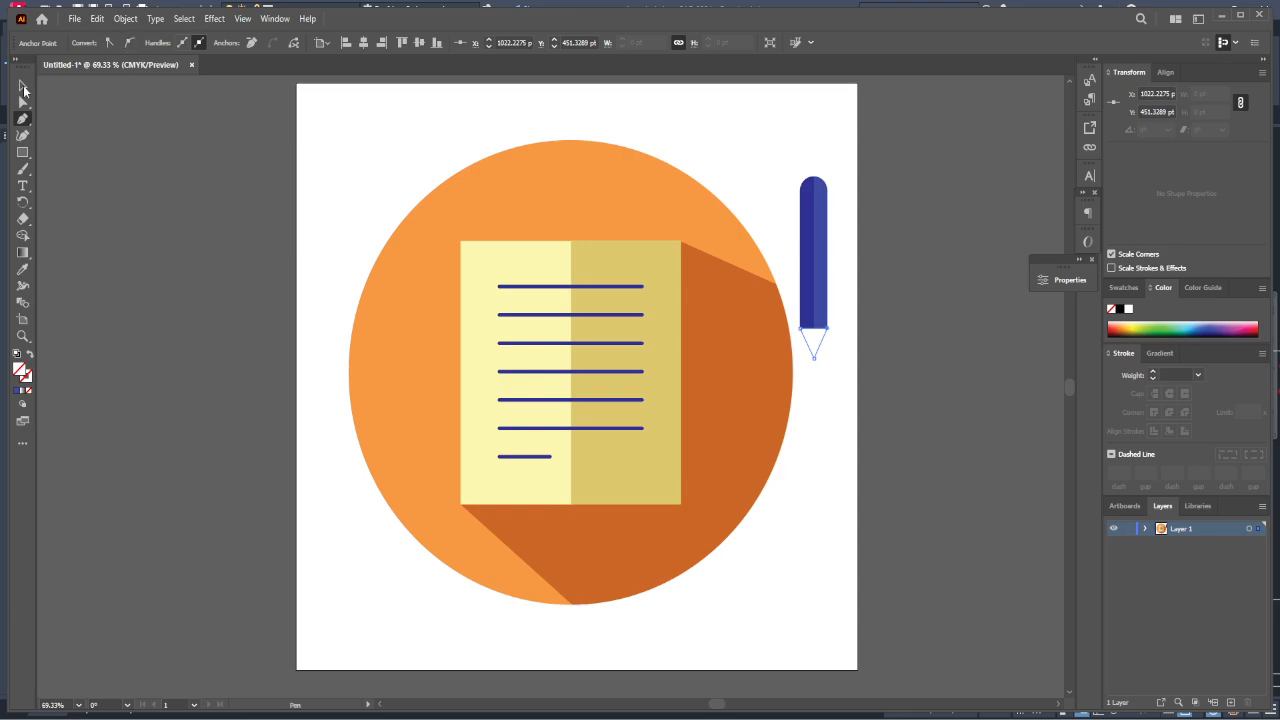
click(22, 87)
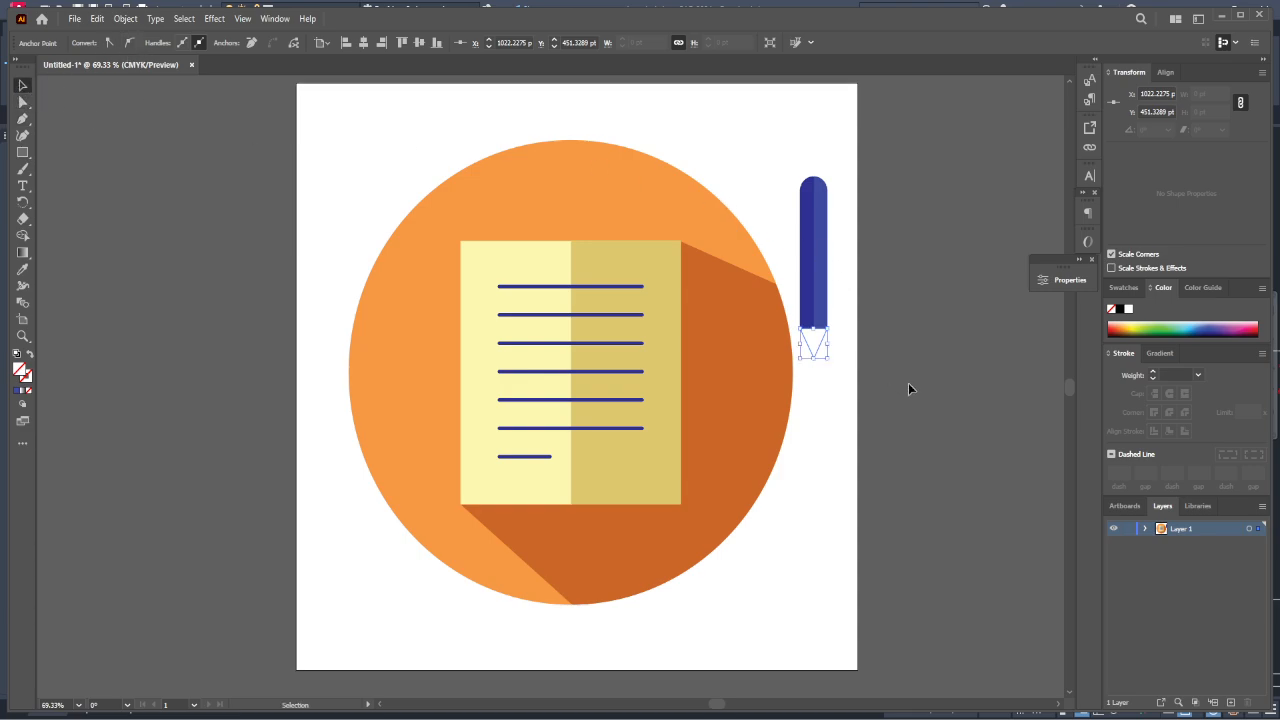
click(832, 355)
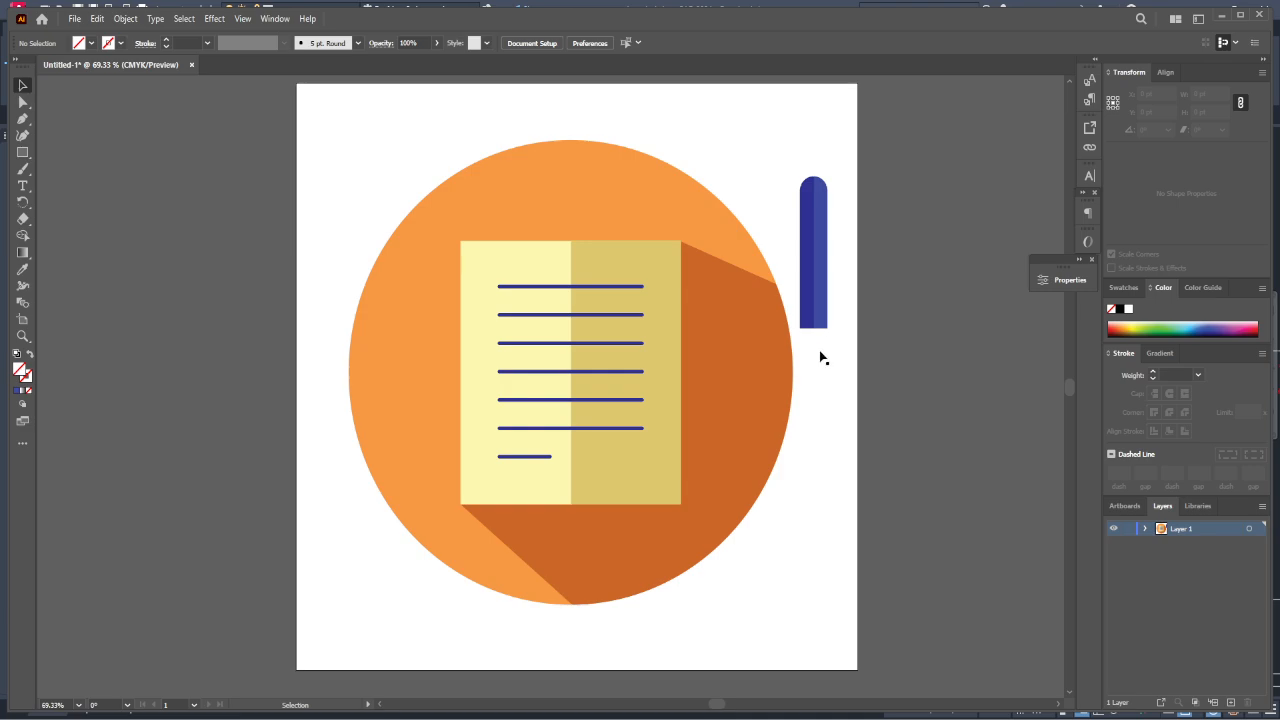
Fill the triangular tip with light orange, adjusted to #f2ad51 in the Color Picker.
click(818, 348)
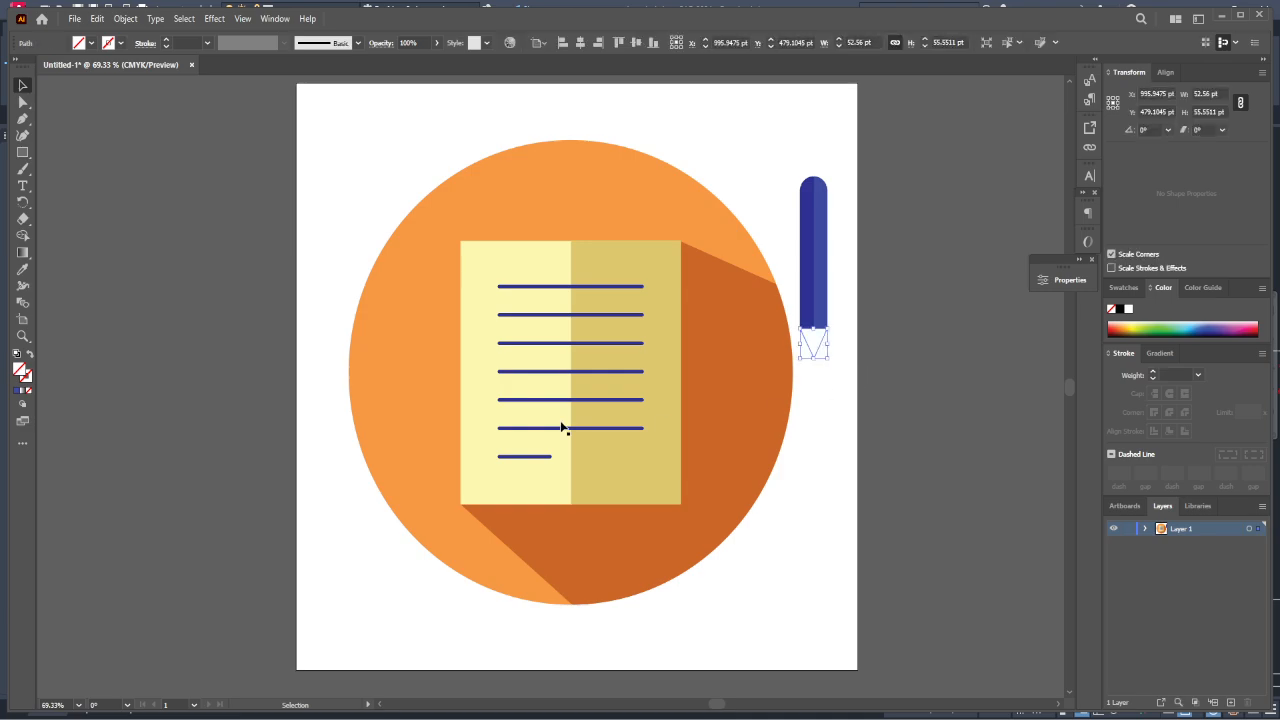
click(79, 45)
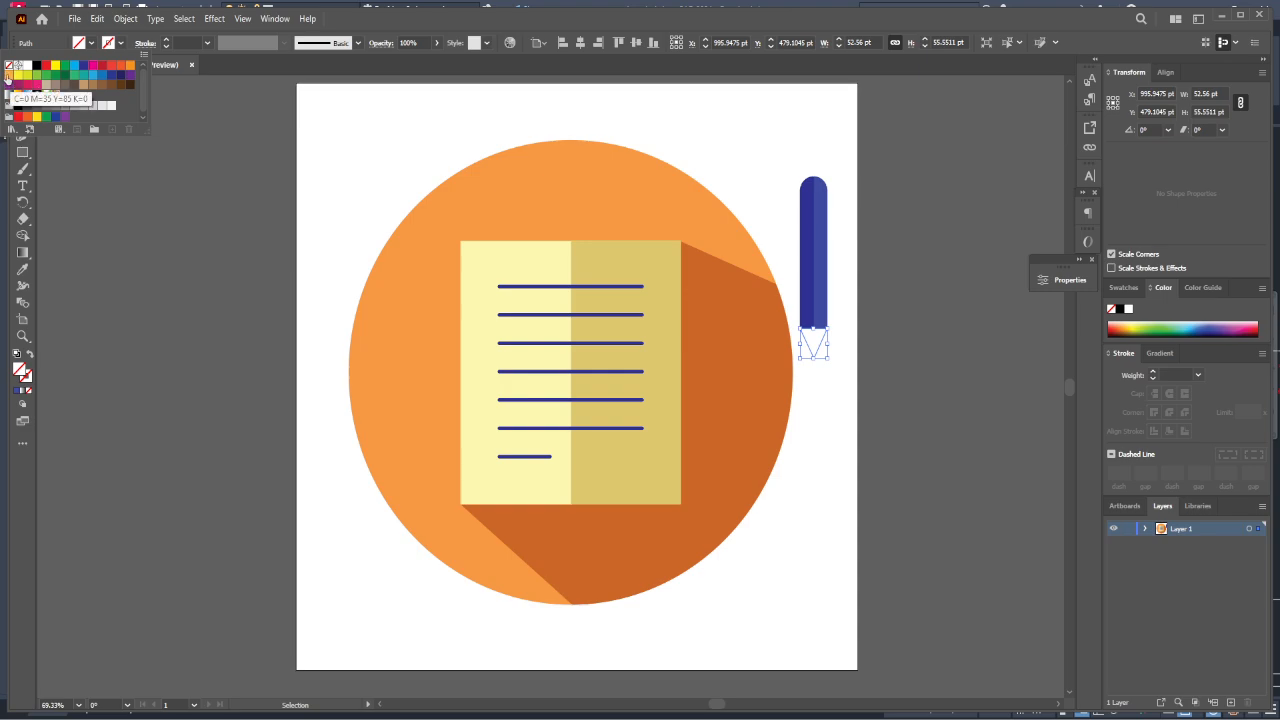
click(8, 76)
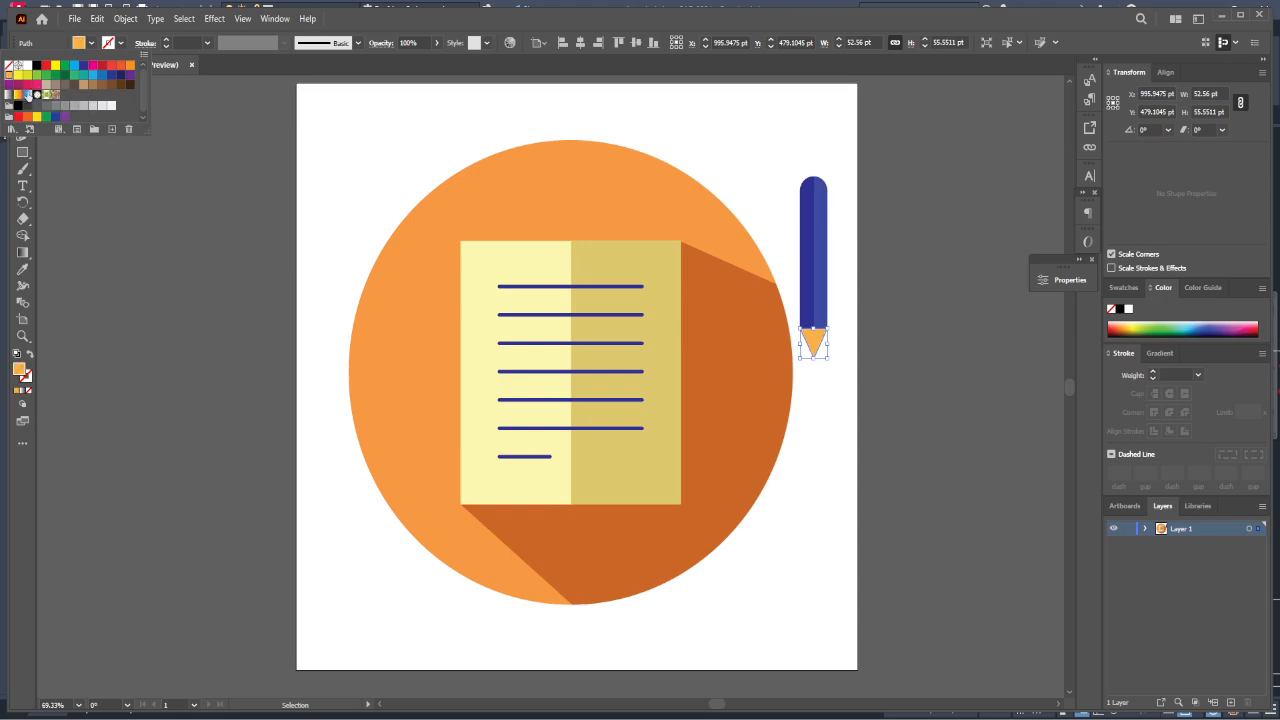
double_click(18, 369)
drag(622, 266, 626, 258)
click(850, 257)
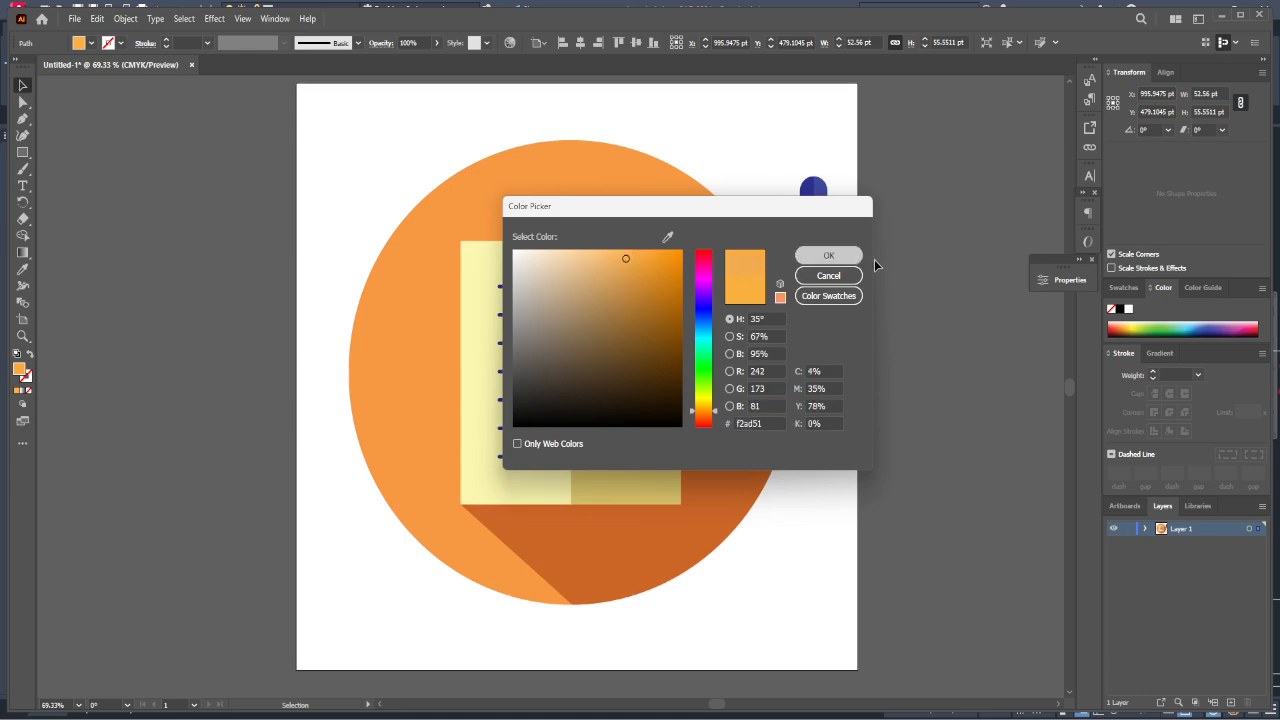
click(964, 329)
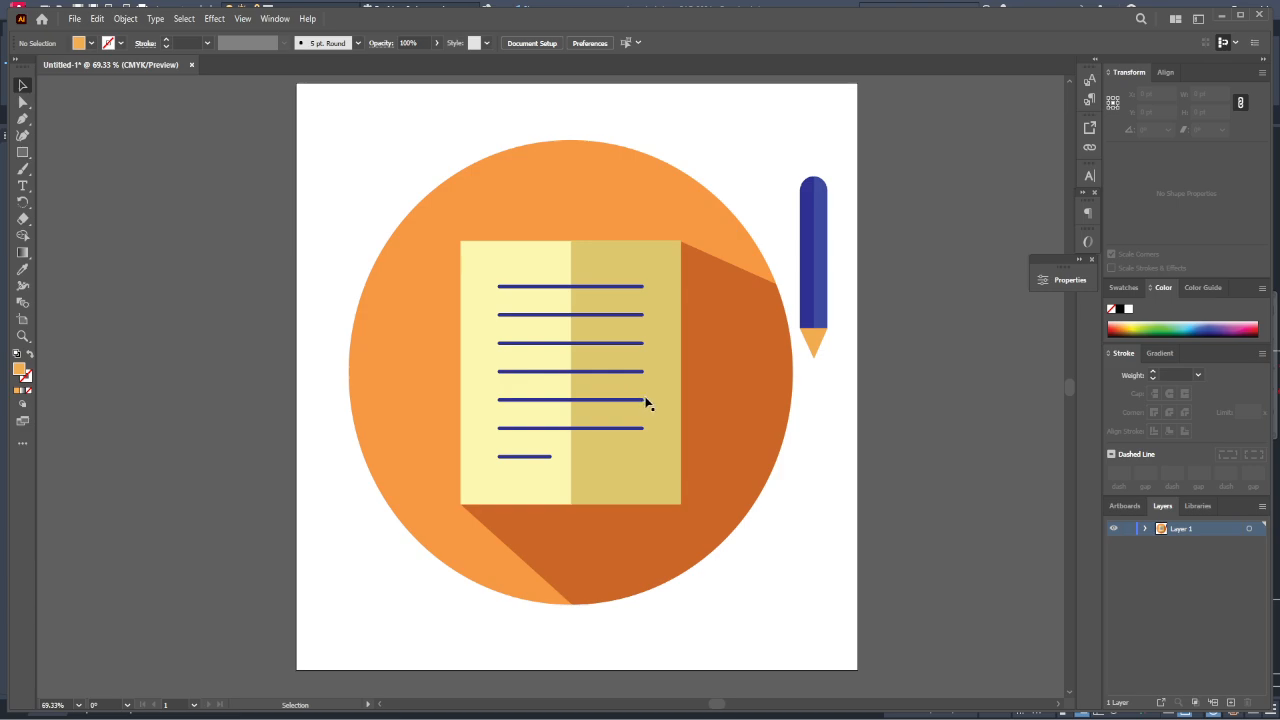
Group the blue pen body with its orange tip.
click(813, 272)
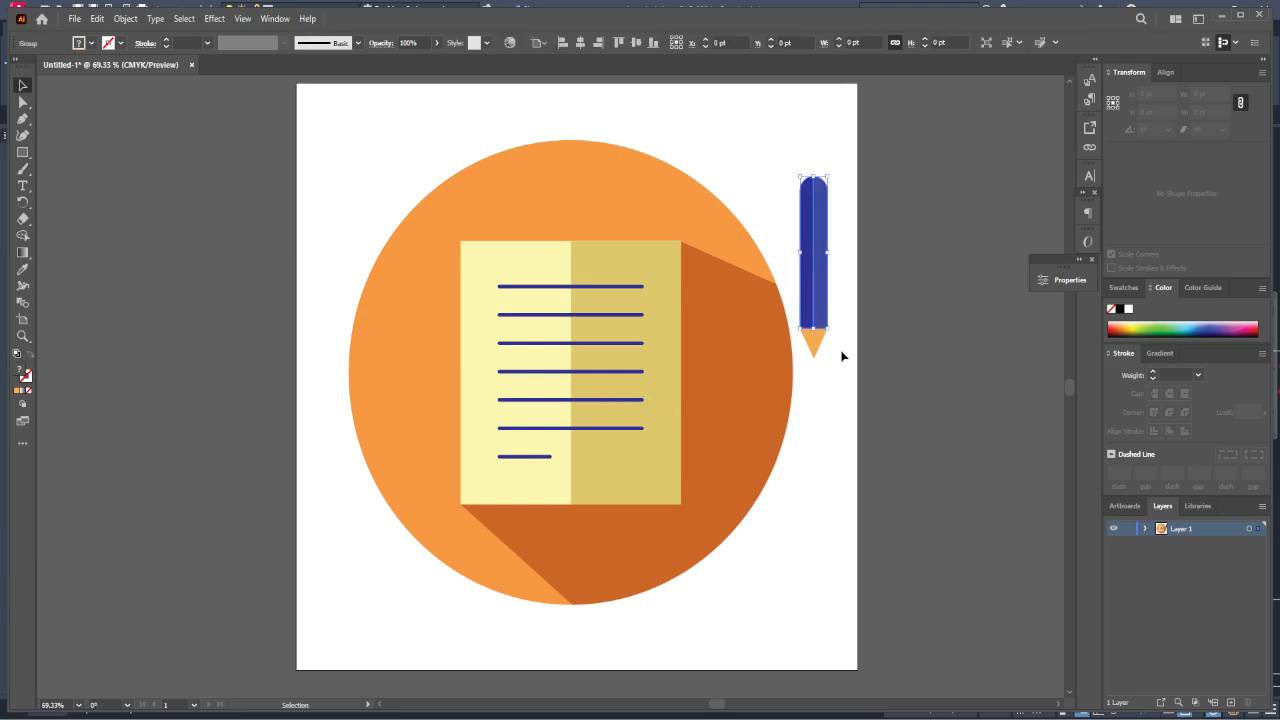
shift+click(815, 348)
right_click(814, 345)
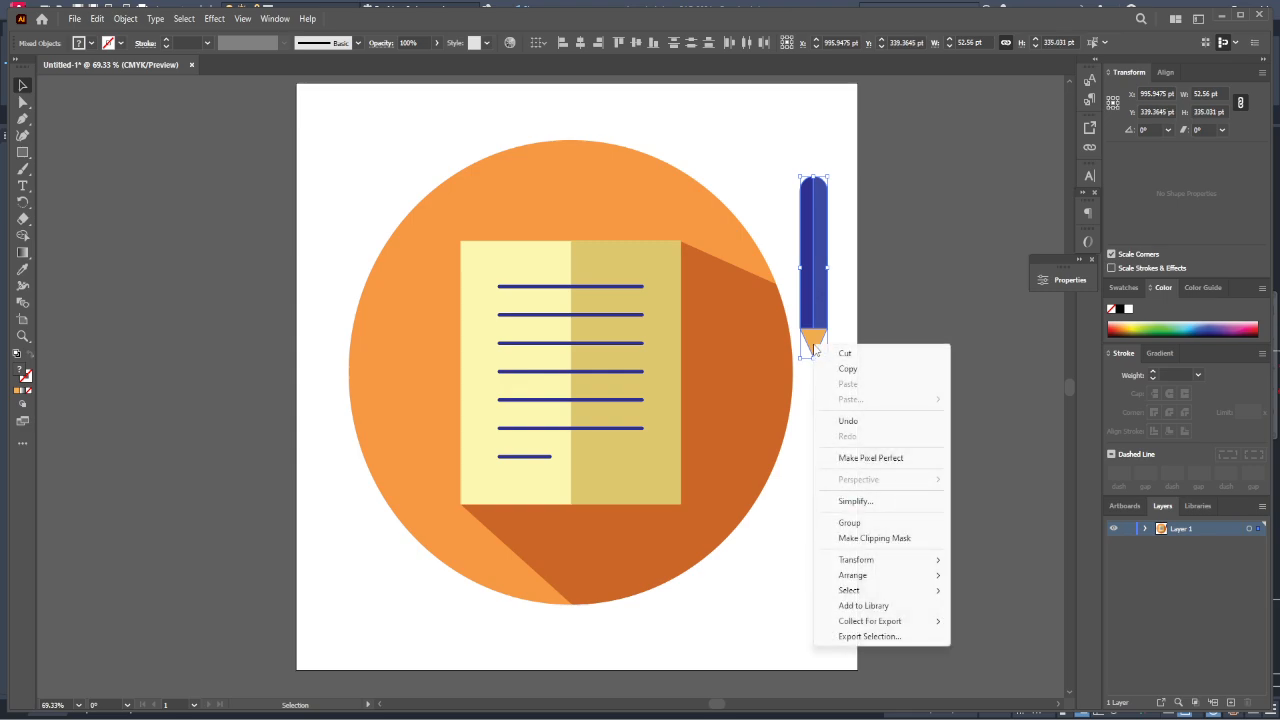
click(849, 523)
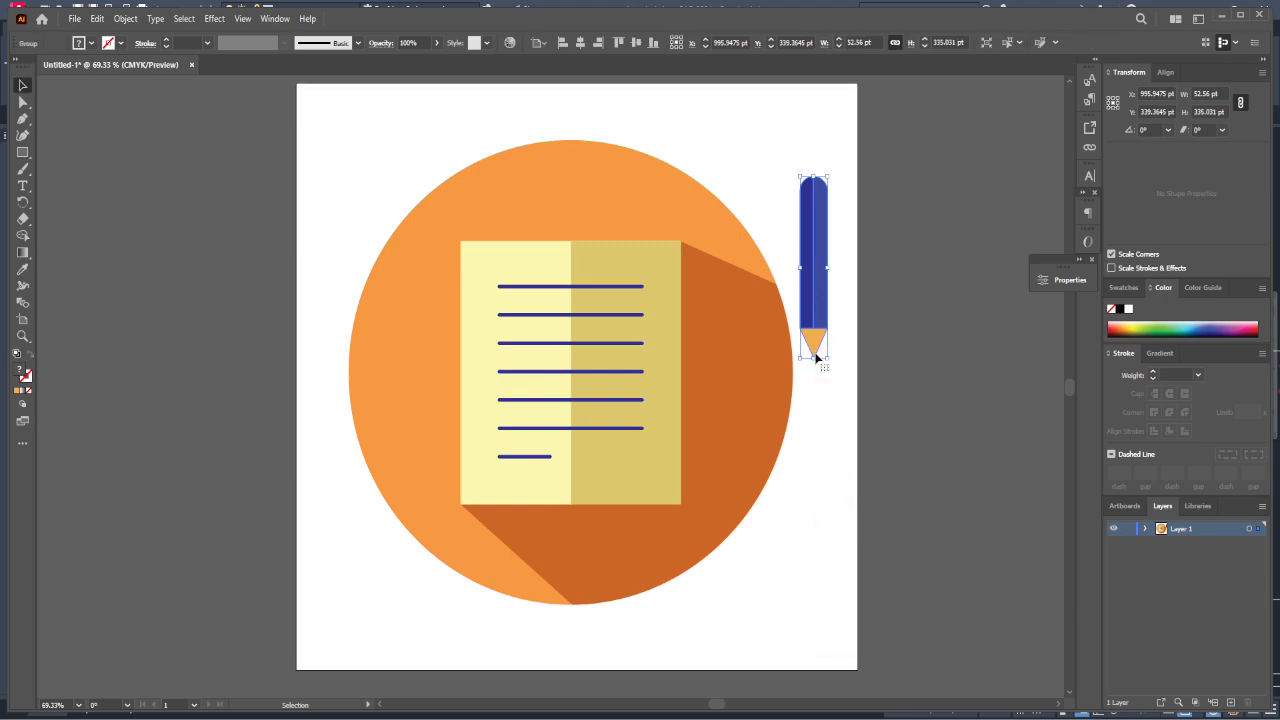
Tilt the pen to the right over the circle's right edge, with its tip pointing down-left beside the note.
mouse_move(815, 357)
mouse_down()
mouse_move(814, 414)
mouse_move(826, 423)
mouse_move(777, 424)
mouse_move(800, 402)
mouse_up()
drag(829, 260, 786, 265)
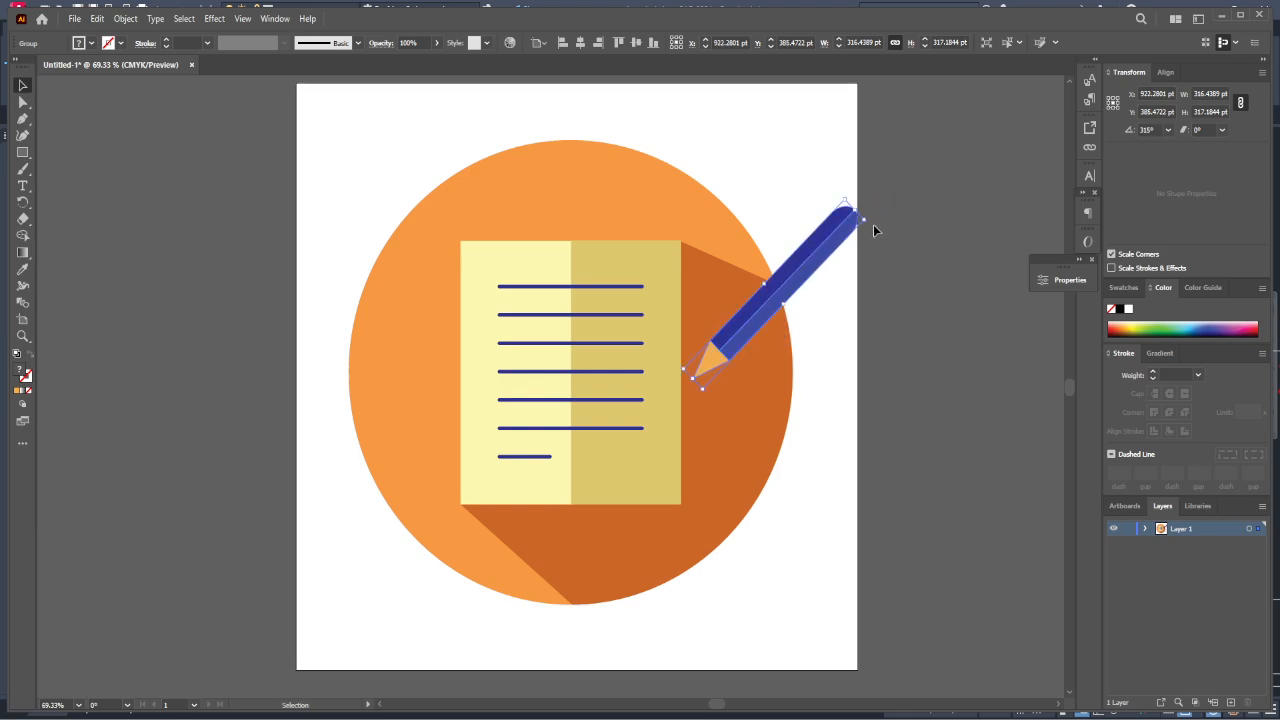
drag(867, 223, 863, 201)
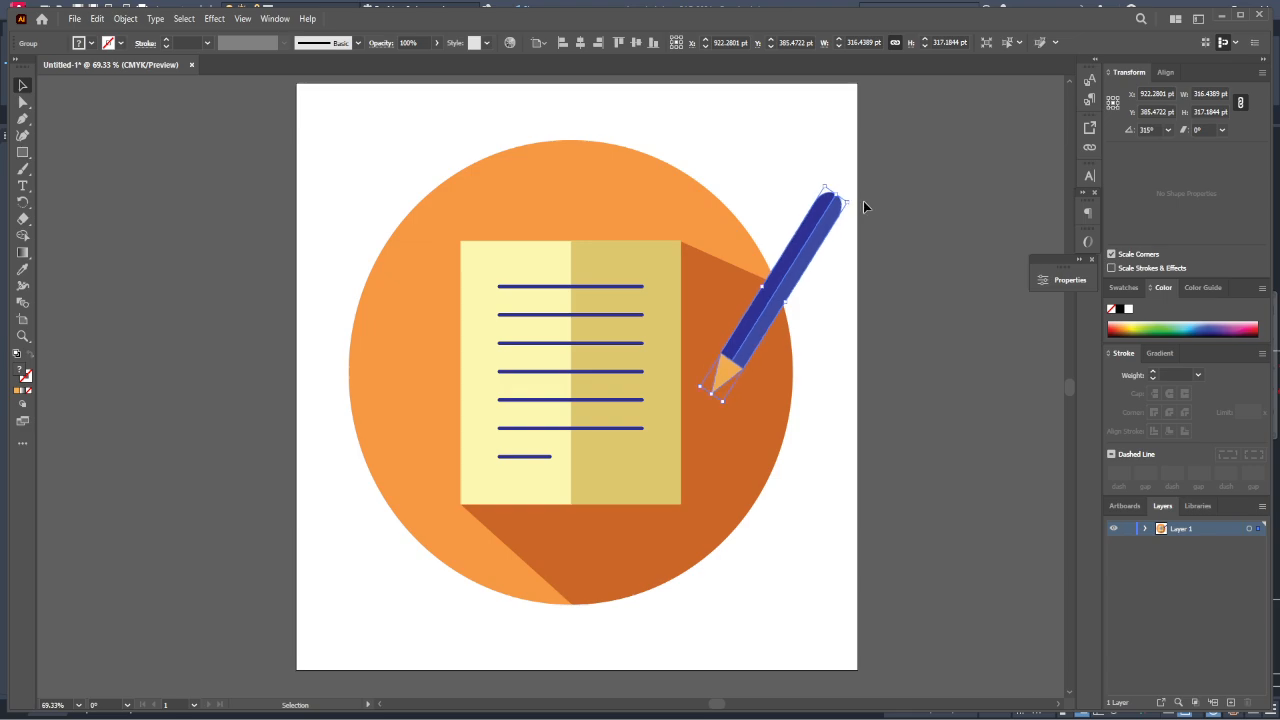
click(887, 337)
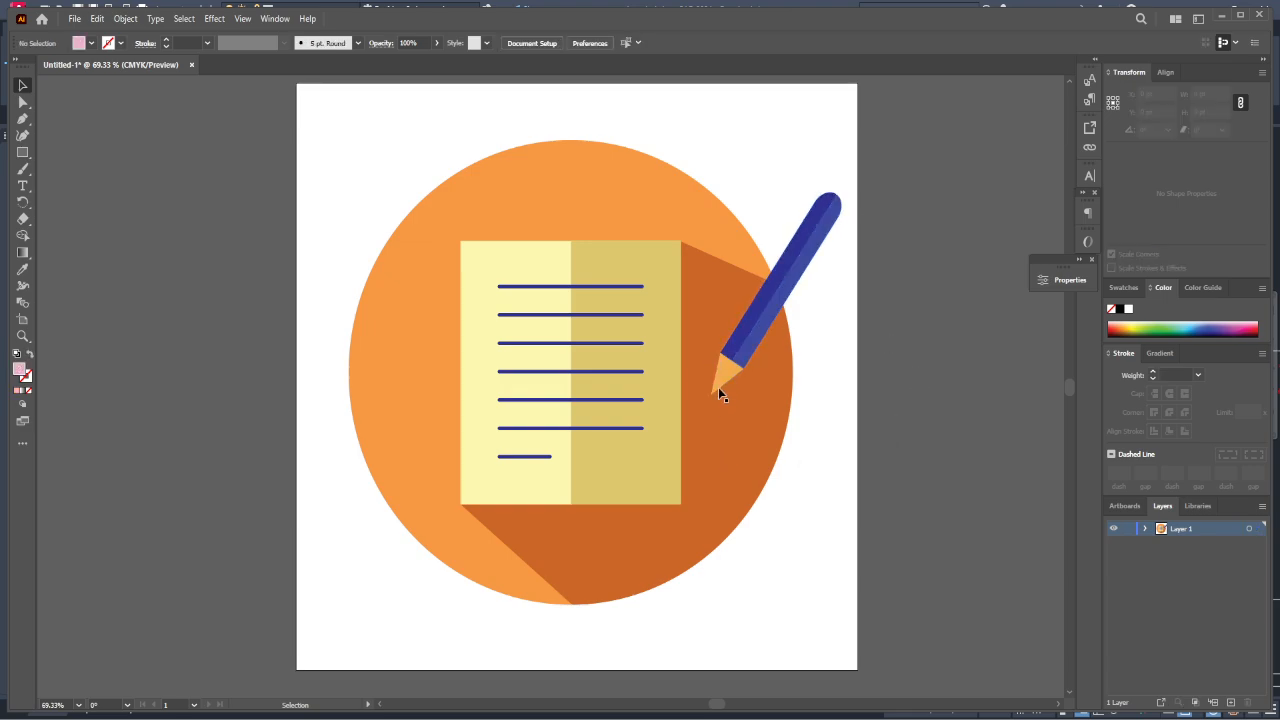
Paint a wavy line about 236 pt high downward from the pen tip with the Paintbrush, using no fill and a black stroke.
click(23, 170)
click(89, 43)
click(12, 65)
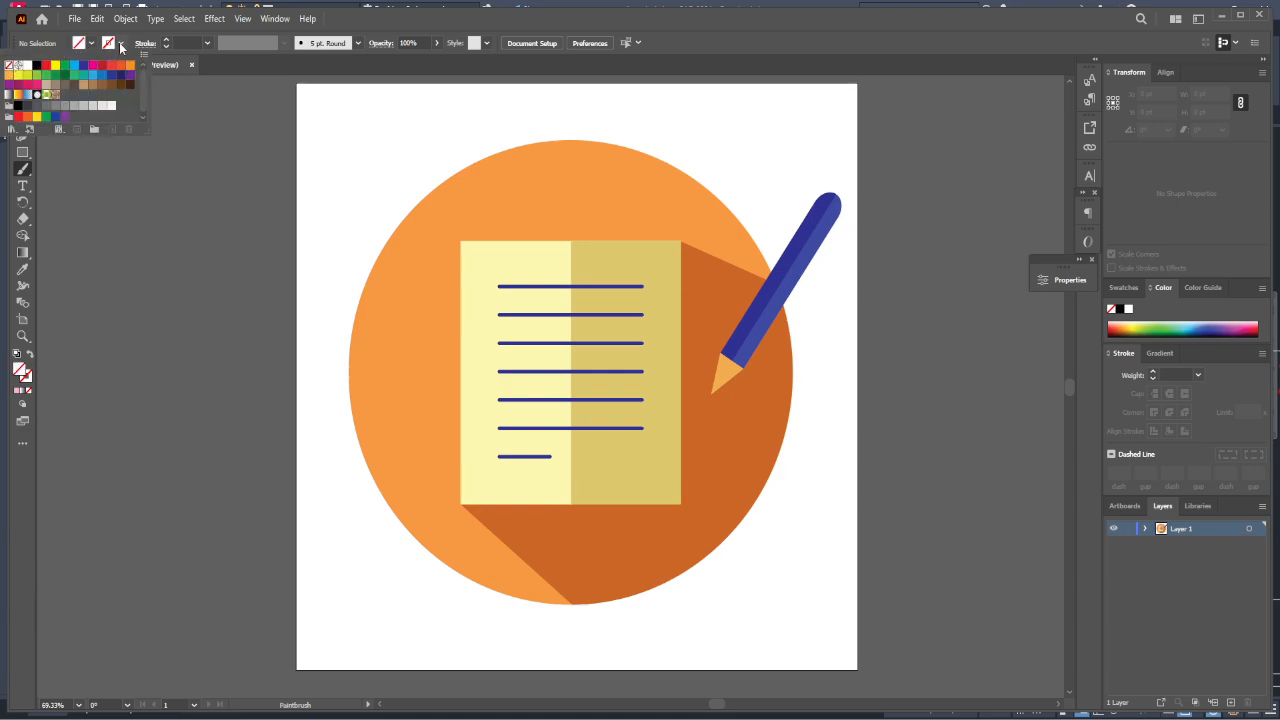
click(119, 43)
click(119, 43)
click(37, 74)
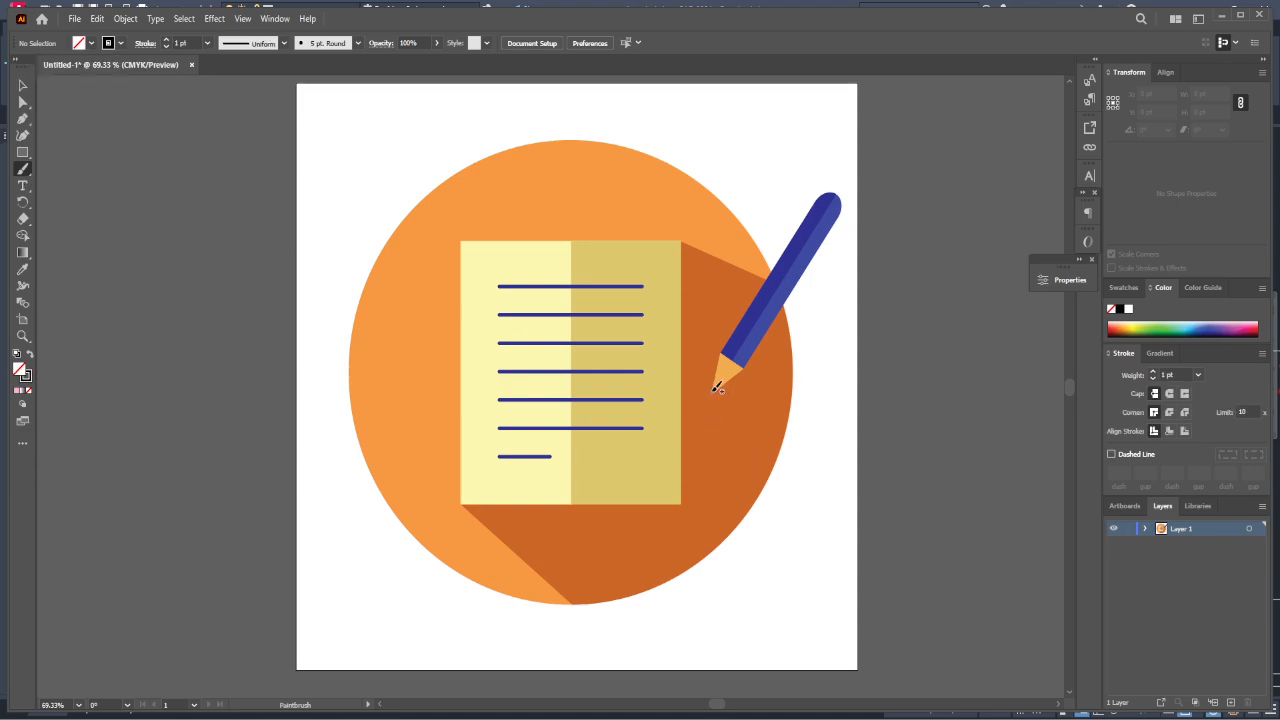
mouse_move(711, 393)
mouse_down()
mouse_move(730, 419)
mouse_move(701, 459)
mouse_move(712, 521)
mouse_up()
Thin the wavy line under the pen tip to a stroke weight of 0.5 pt.
click(207, 44)
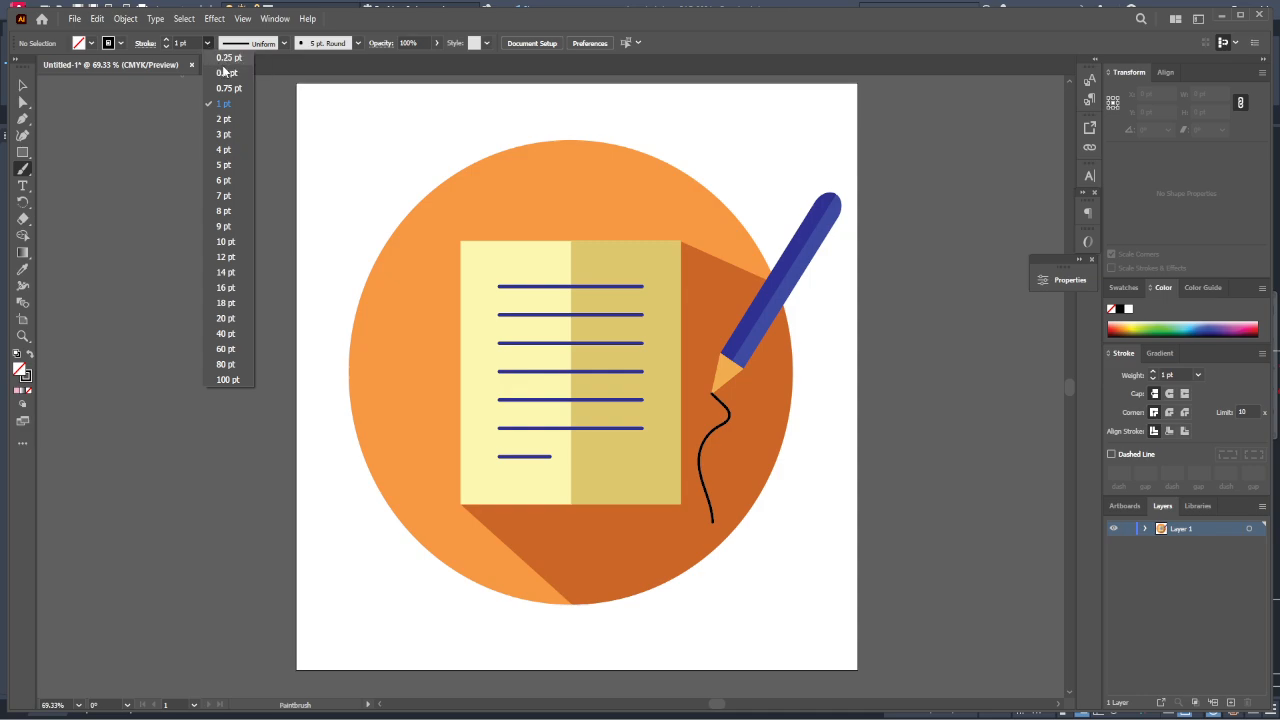
click(227, 66)
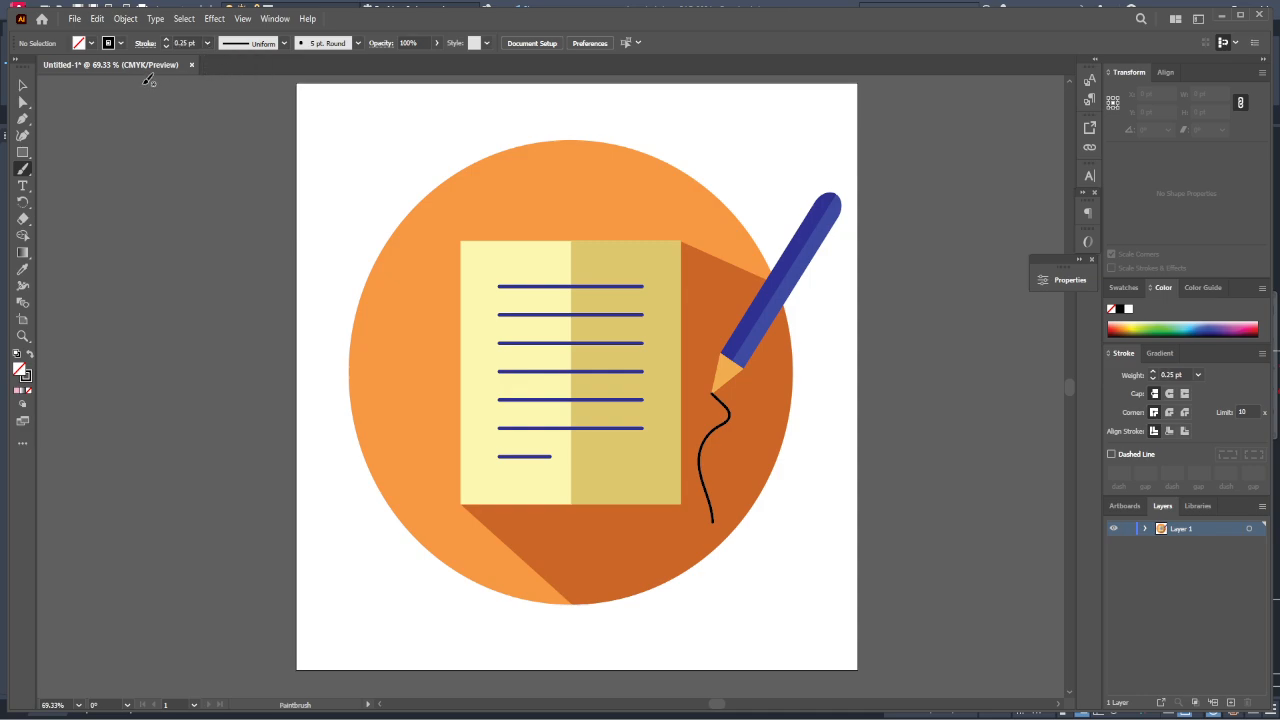
click(22, 85)
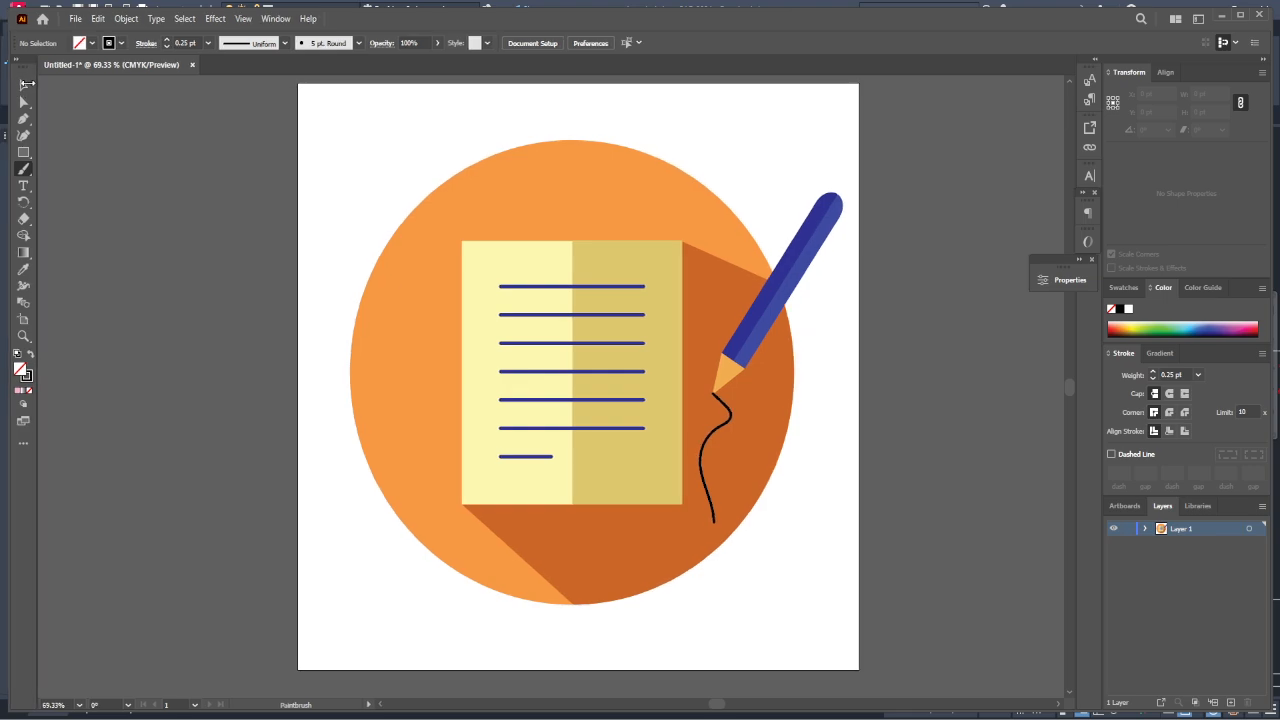
click(729, 416)
click(209, 43)
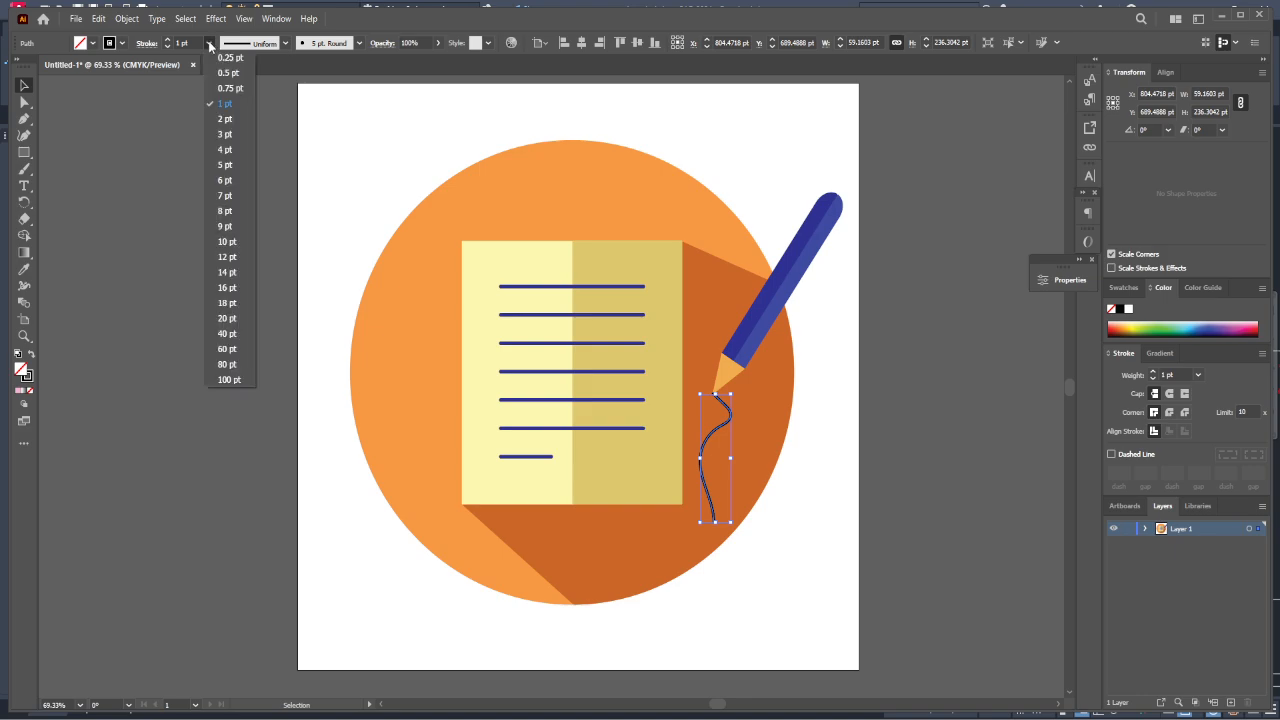
click(224, 88)
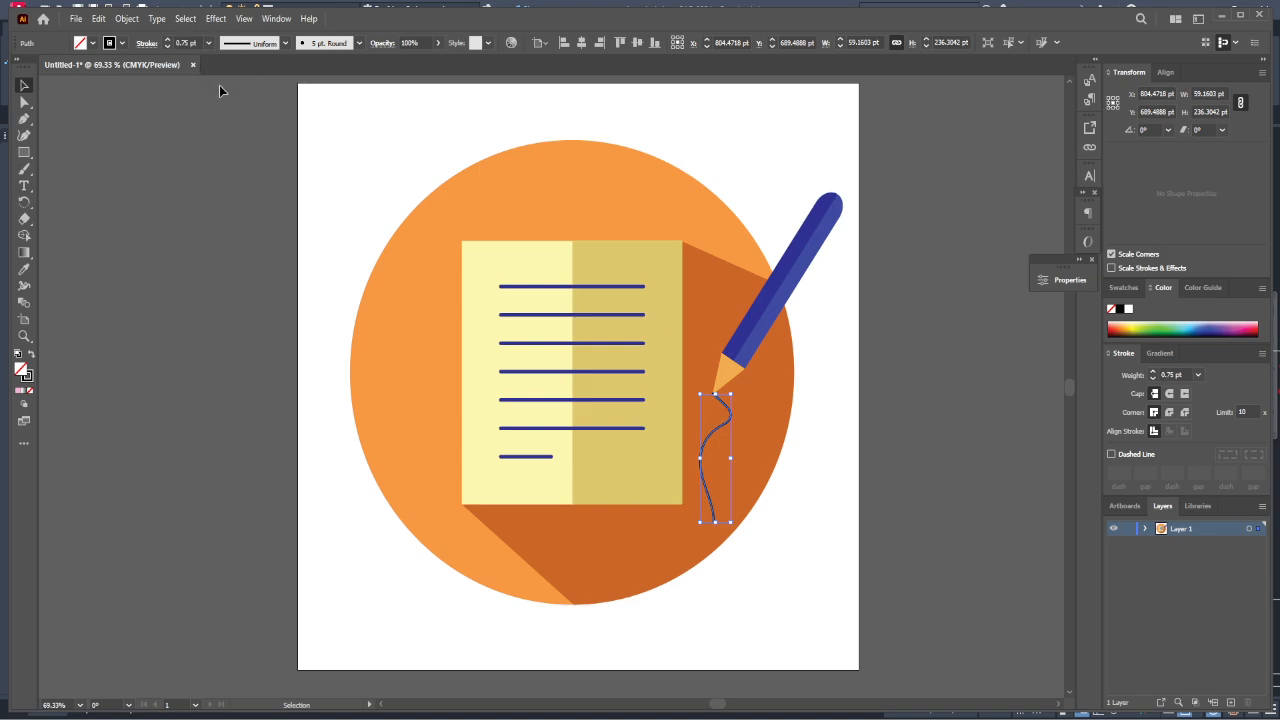
click(209, 43)
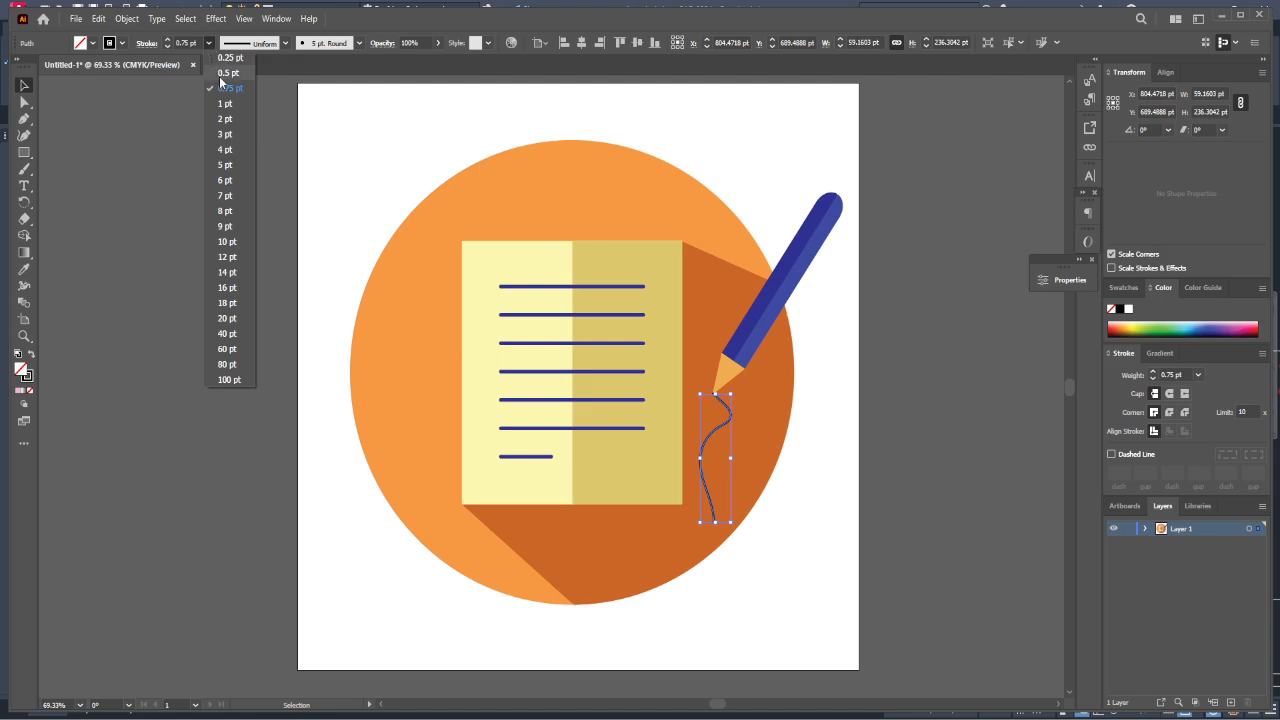
click(227, 73)
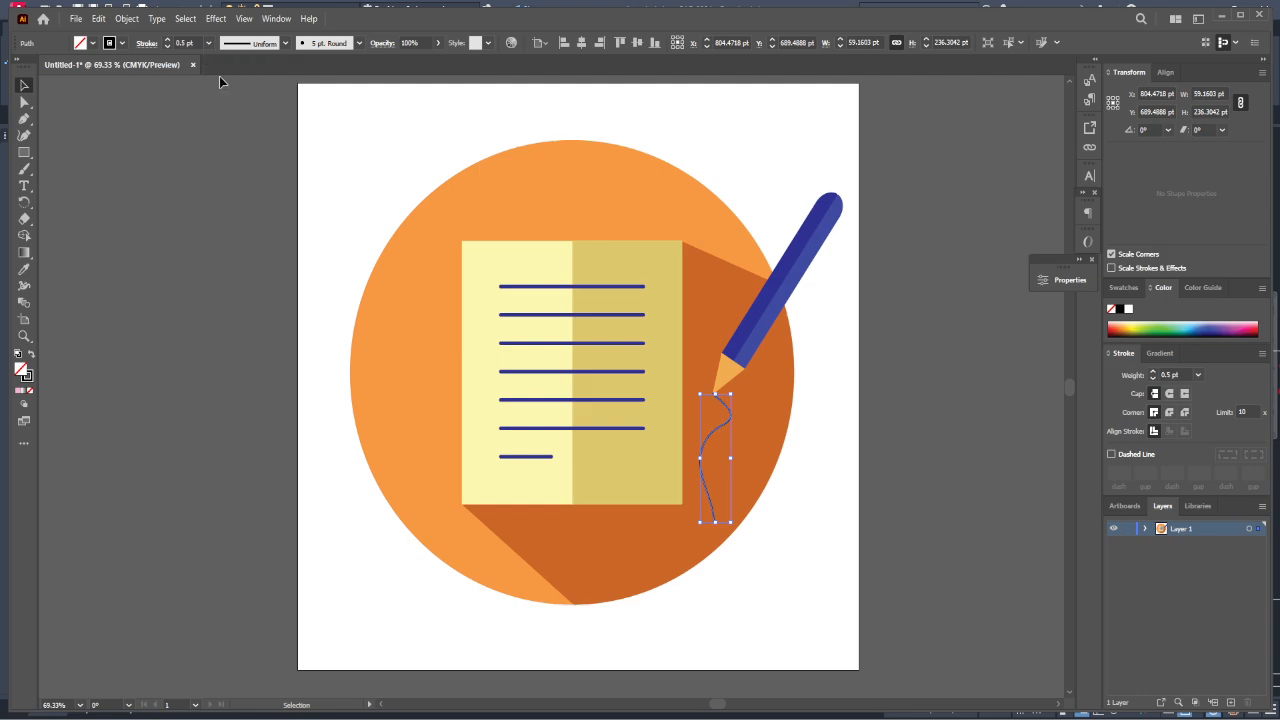
click(259, 213)
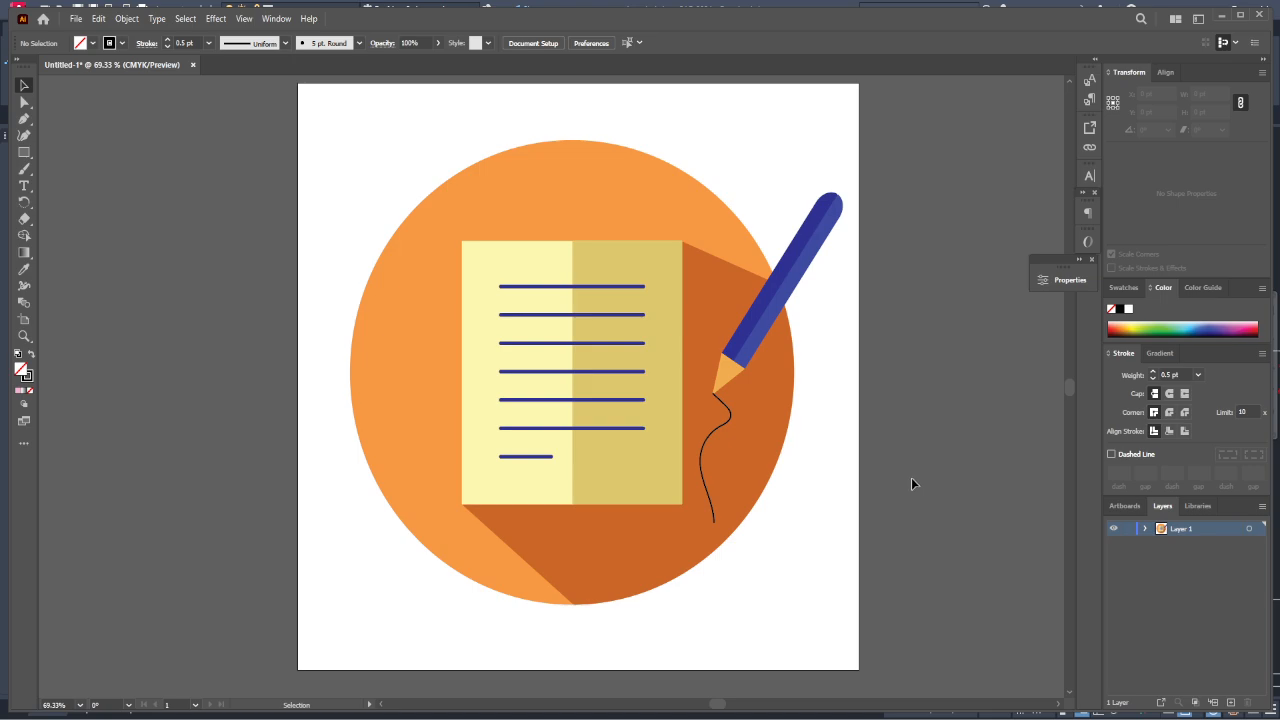